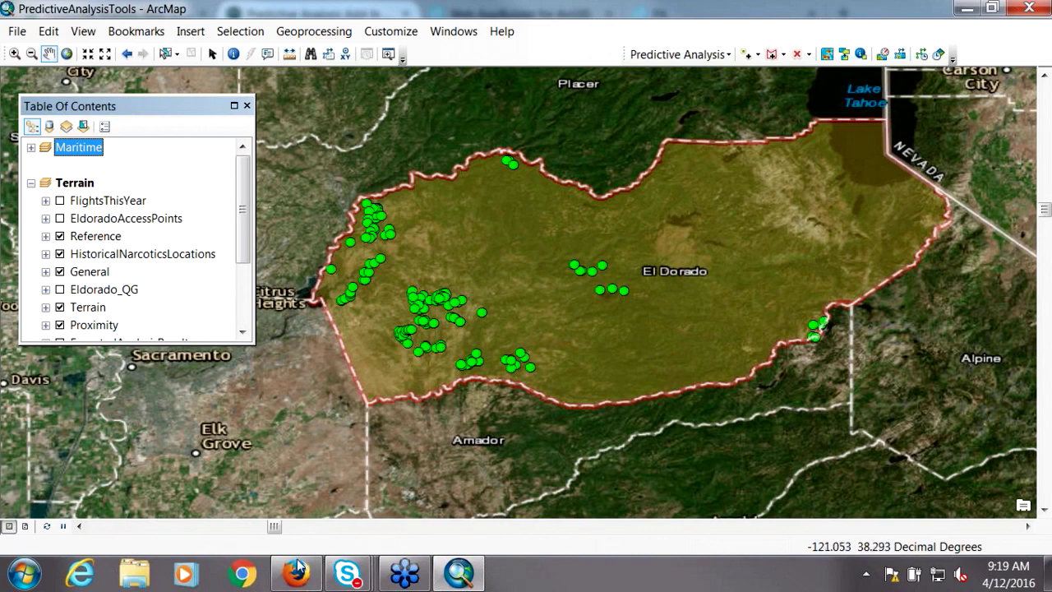
click(281, 535)
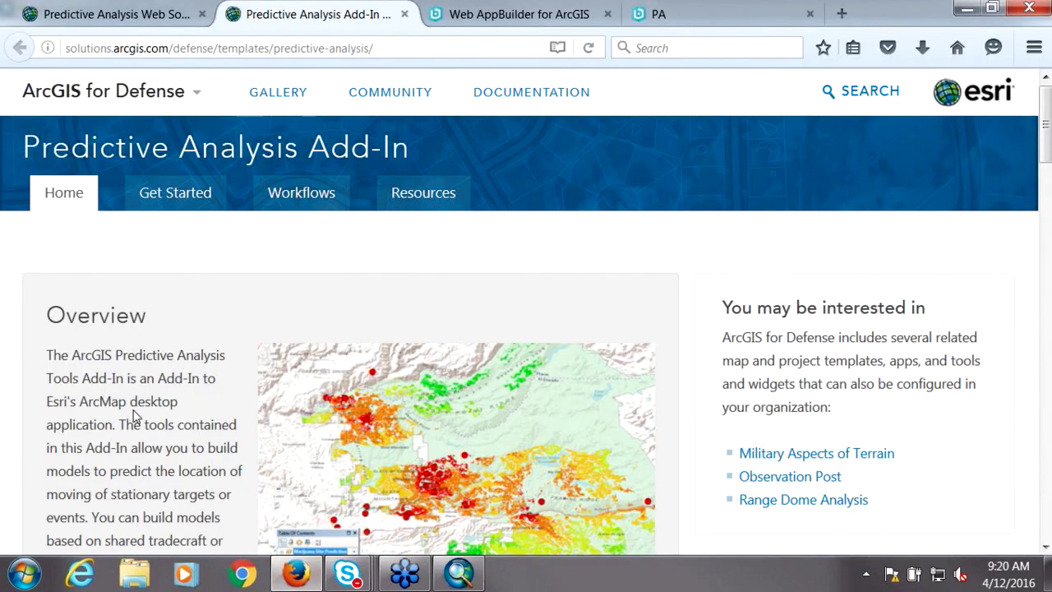
scroll(134, 410, down, 2)
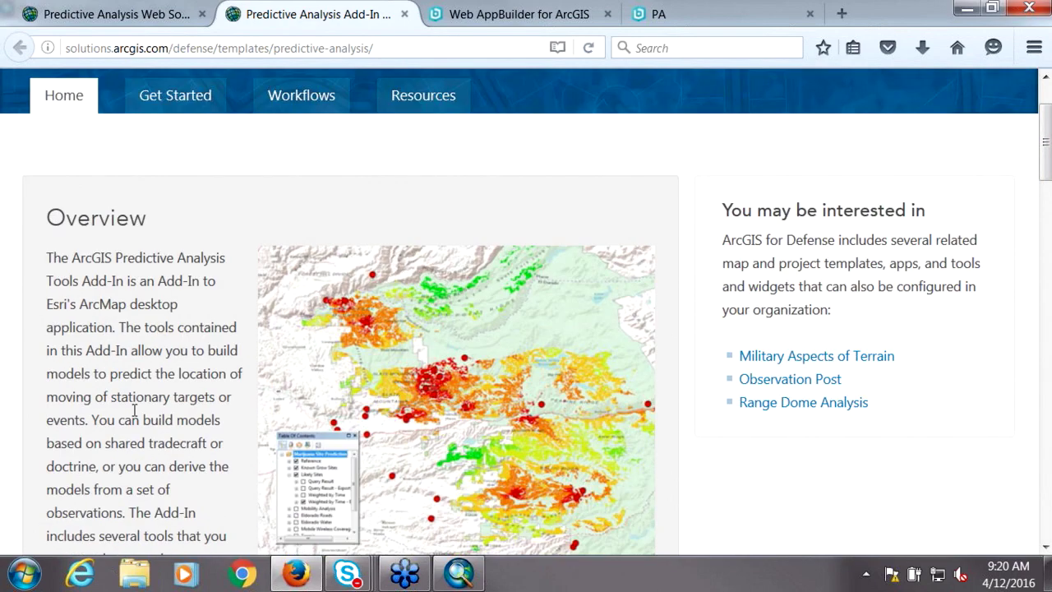
scroll(134, 411, down, 4)
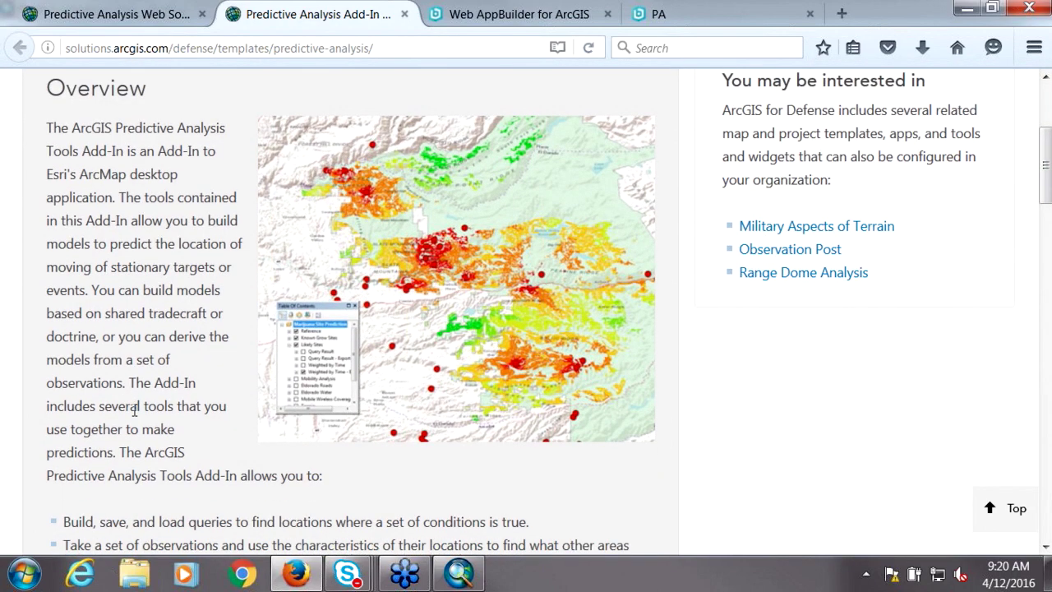
scroll(134, 411, down, 1)
scroll(156, 403, down, 3)
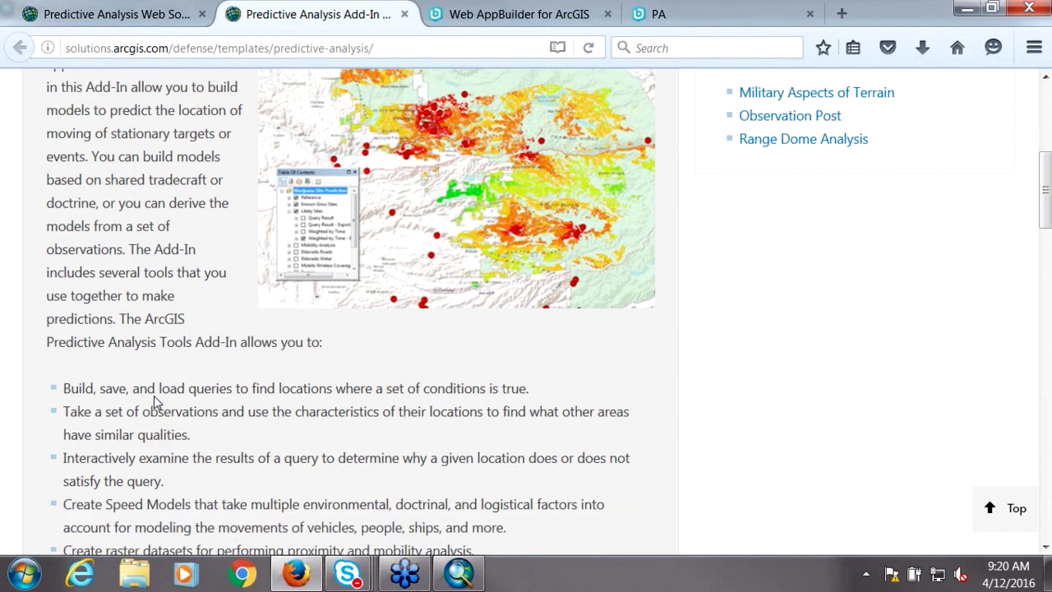
click(967, 6)
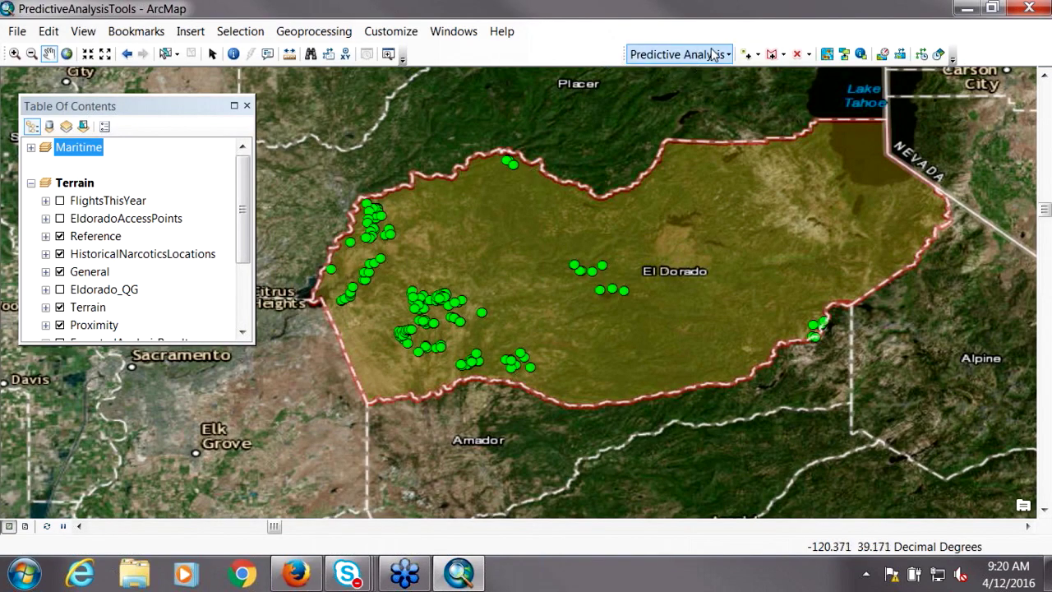
Build and run a Terrain\Slope < 2 query to map flat areas in red
click(845, 57)
drag(655, 78, 442, 103)
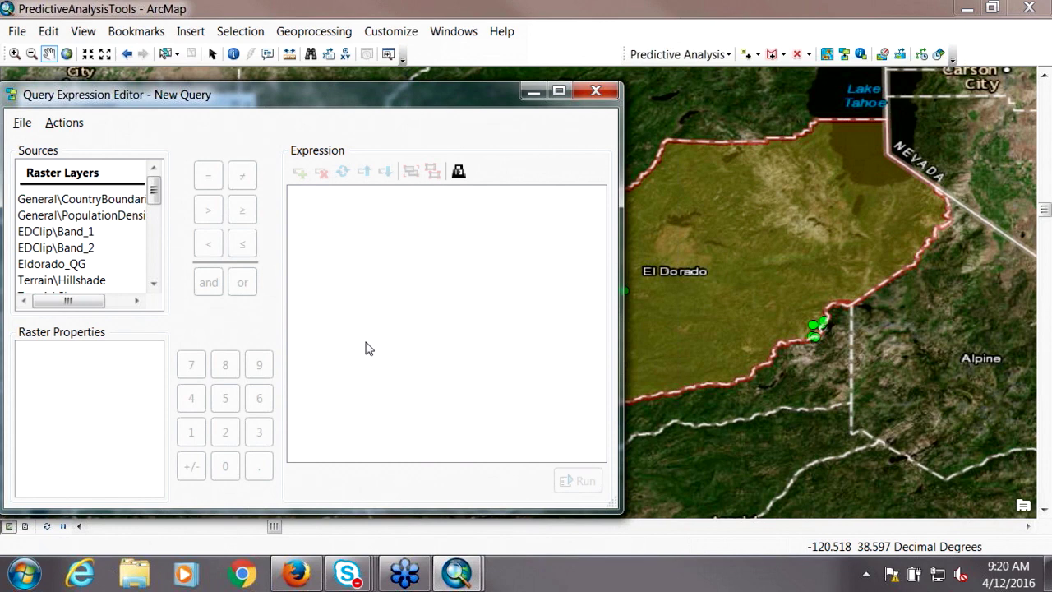
mouse_move(130, 276)
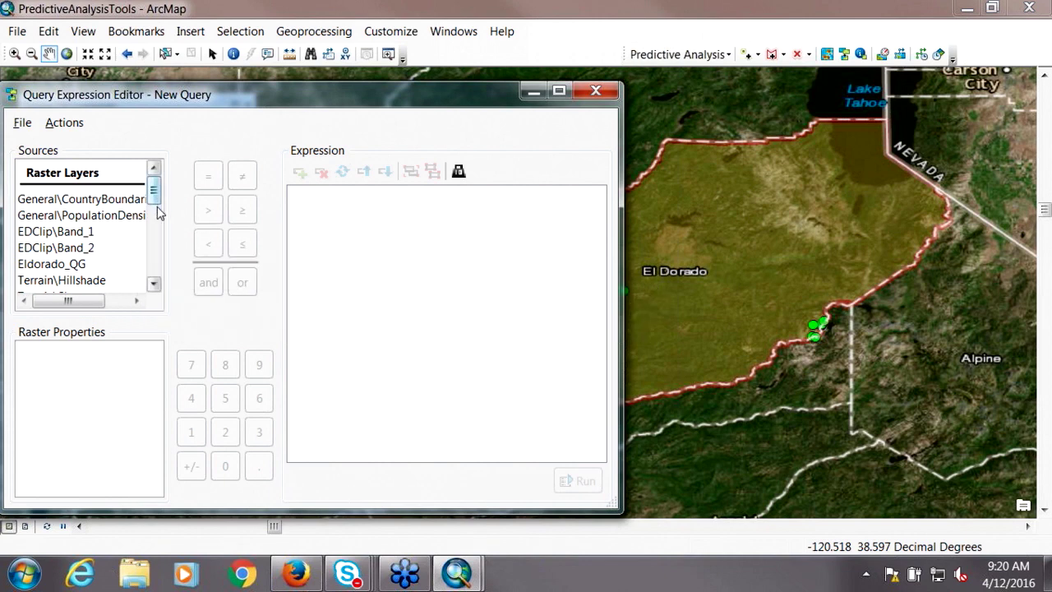
scroll(159, 214, down, 2)
click(56, 218)
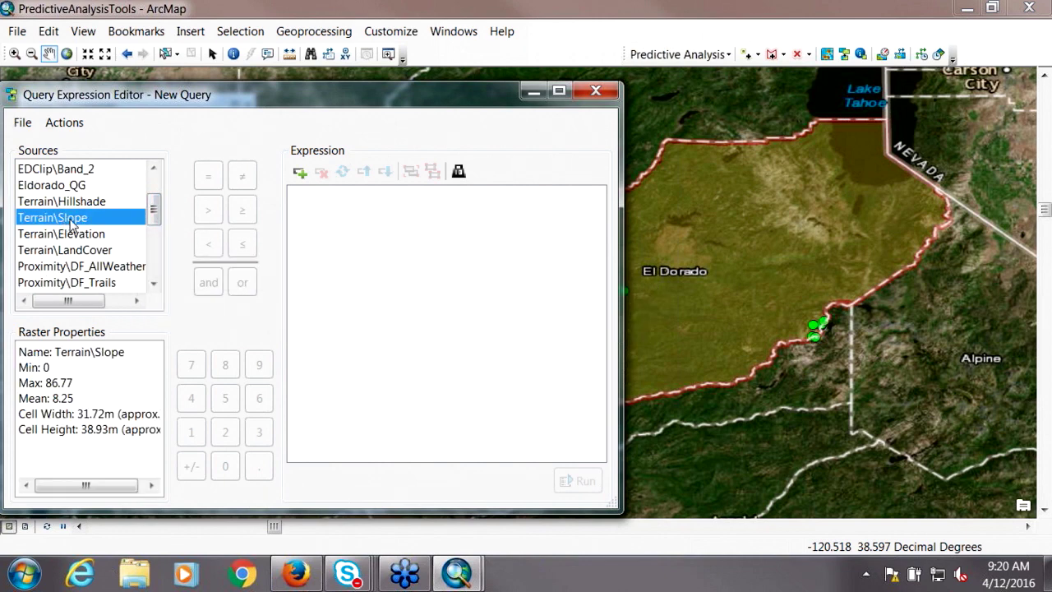
mouse_move(76, 283)
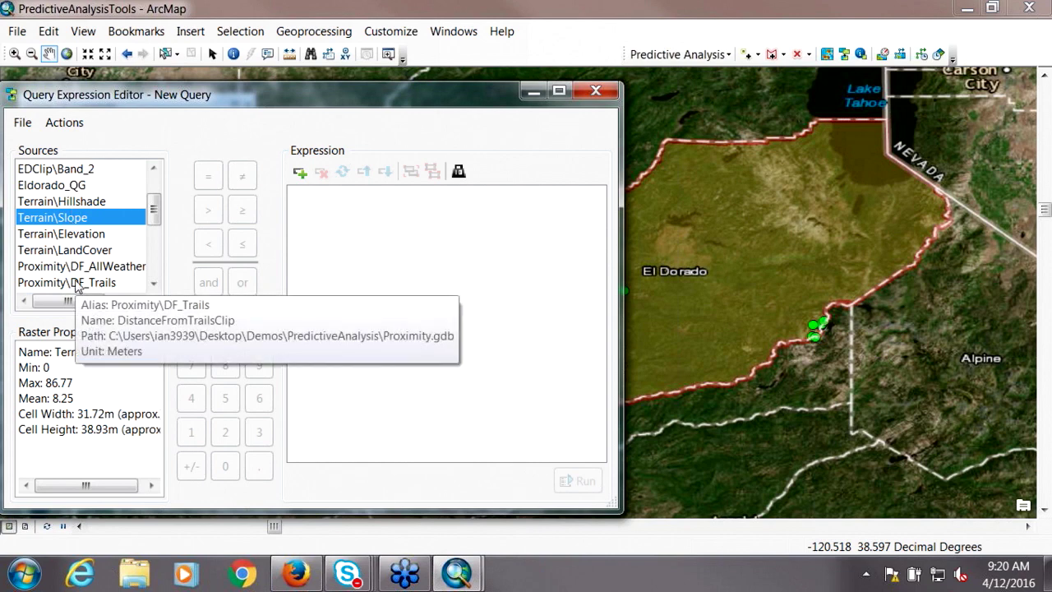
double_click(77, 222)
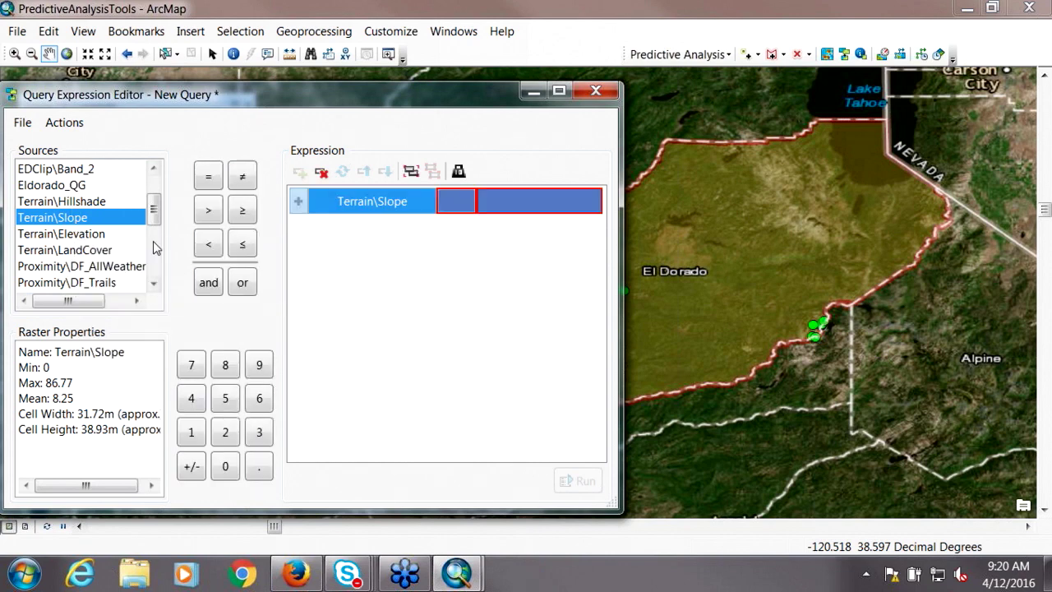
click(211, 245)
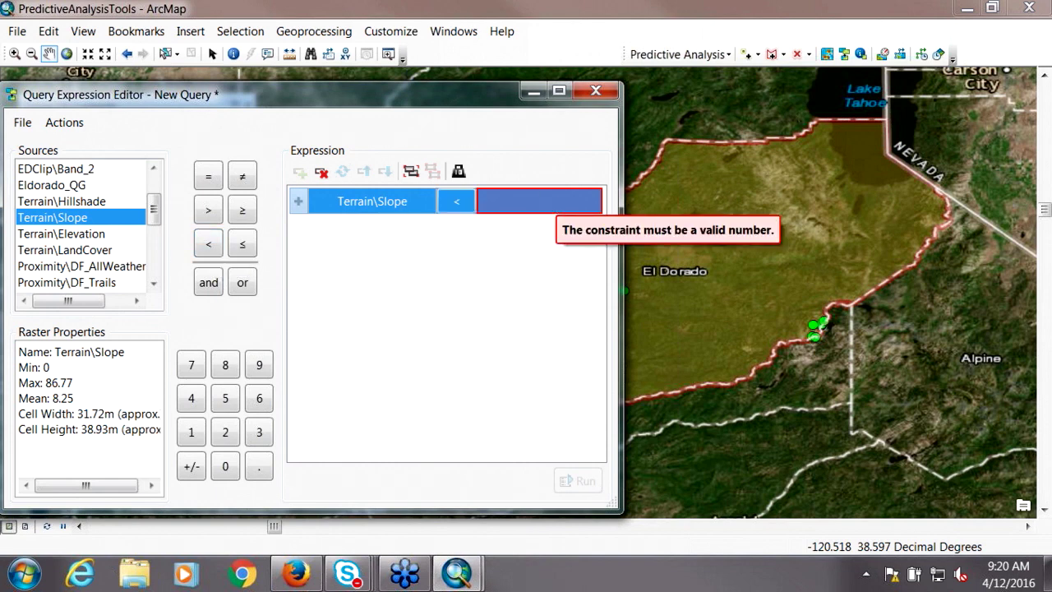
text(2)
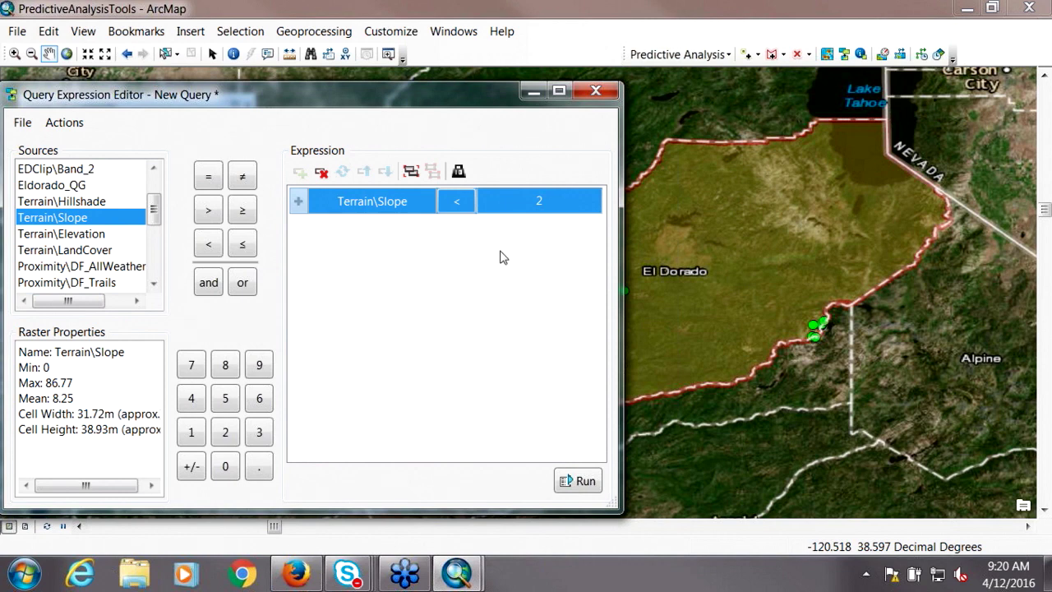
click(585, 483)
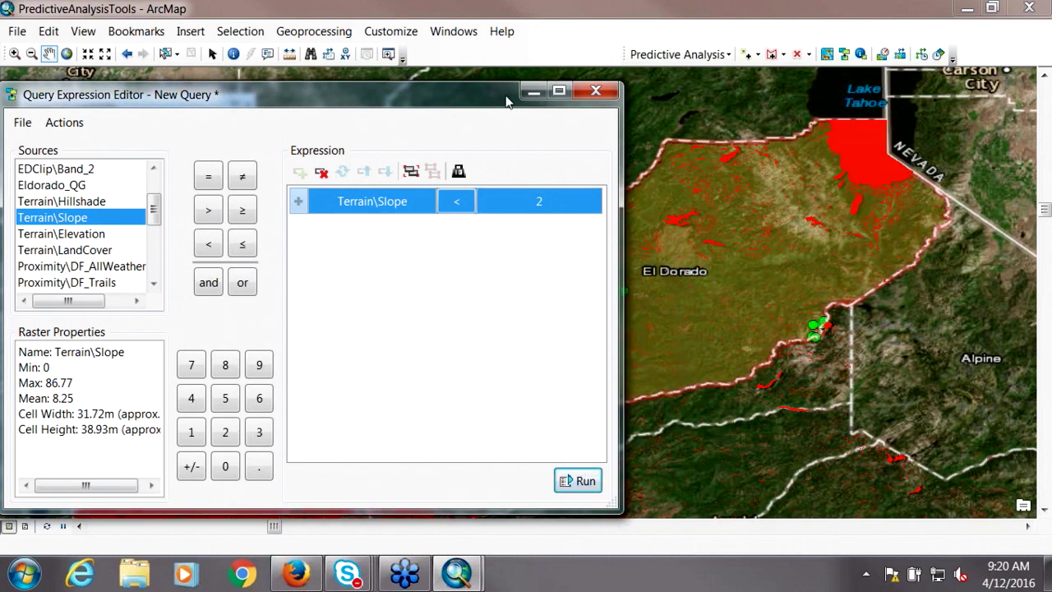
Change the slope query threshold from 2 to 5
drag(506, 106, 368, 302)
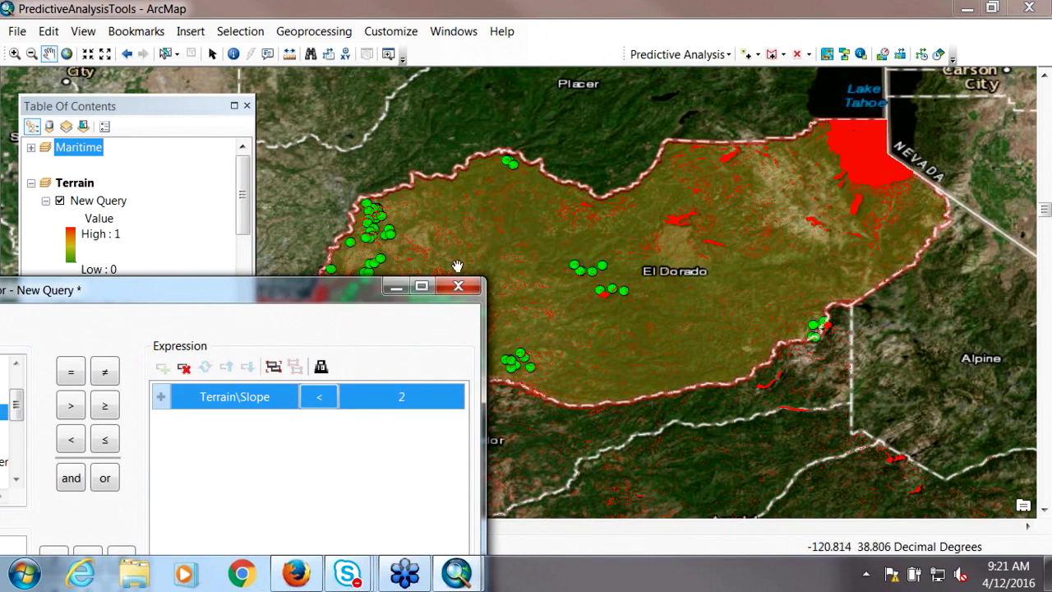
drag(358, 292, 493, 76)
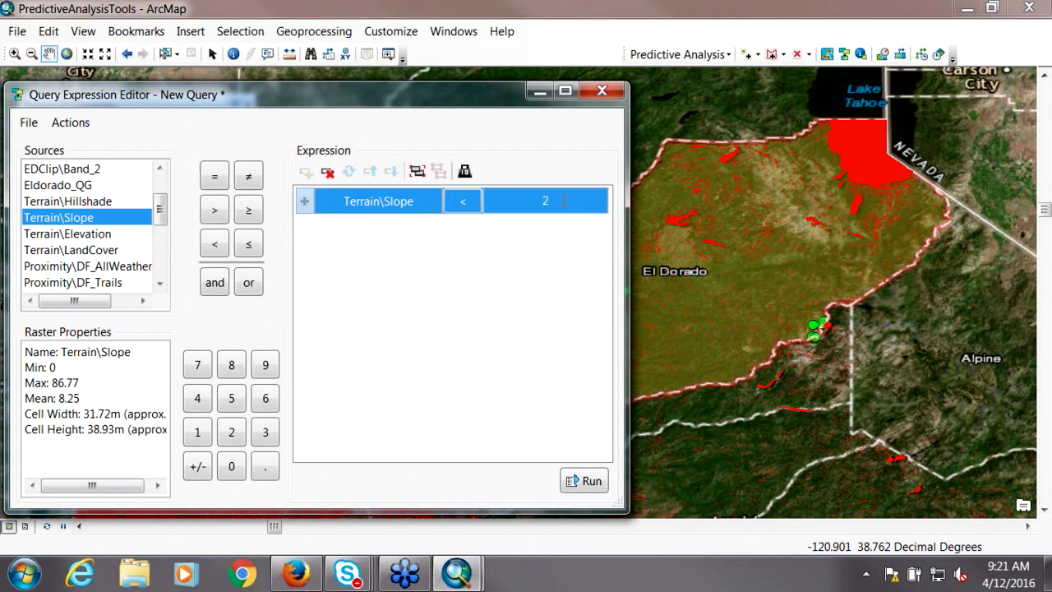
key(BackSpace)
text(1)
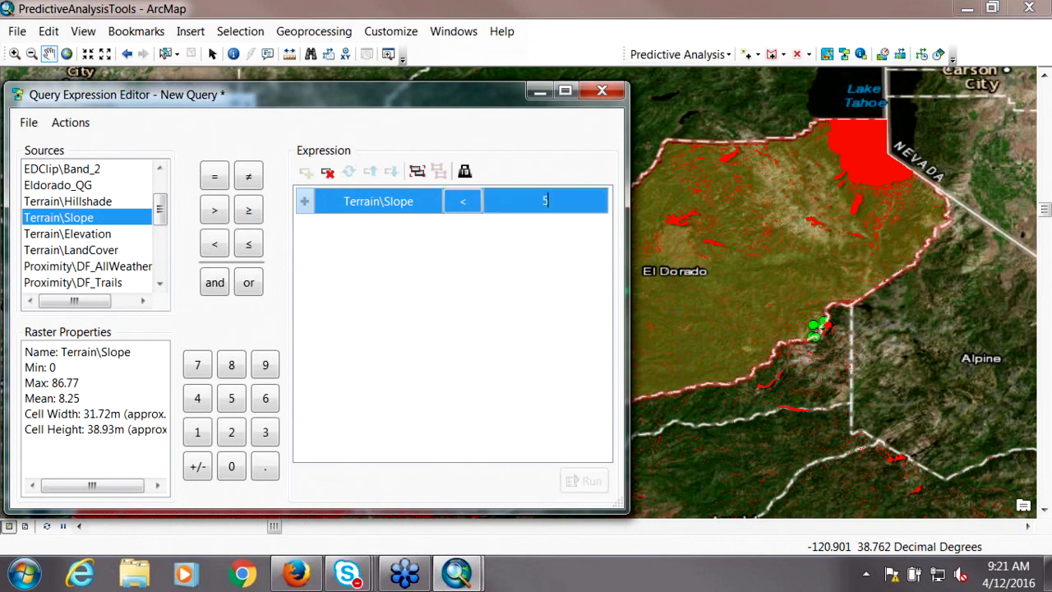
key(BackSpace)
text(5)
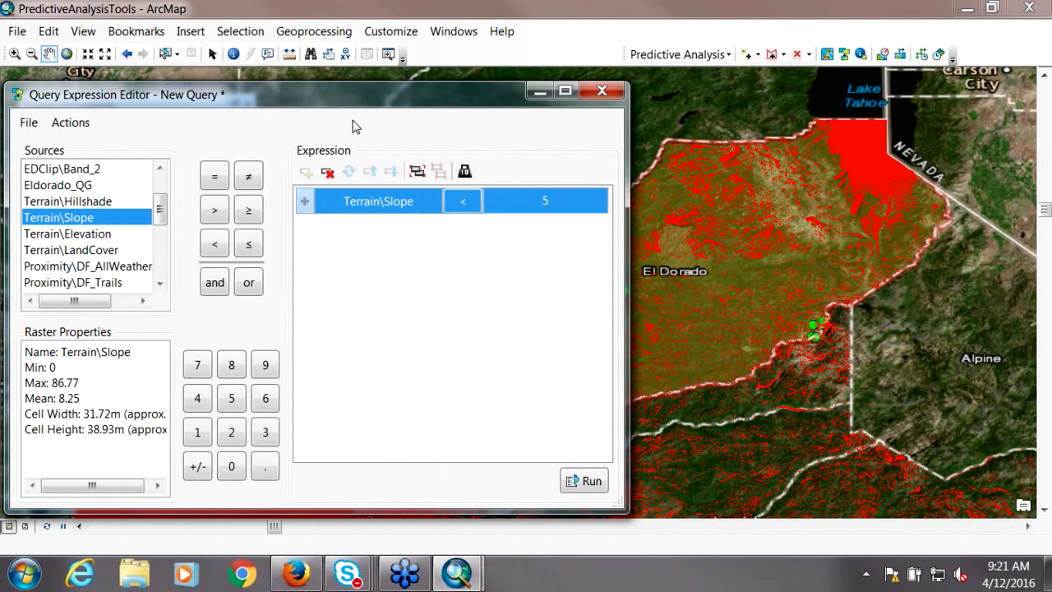
Close the query editor without saving and remove the New Query layer
drag(455, 92, 570, 110)
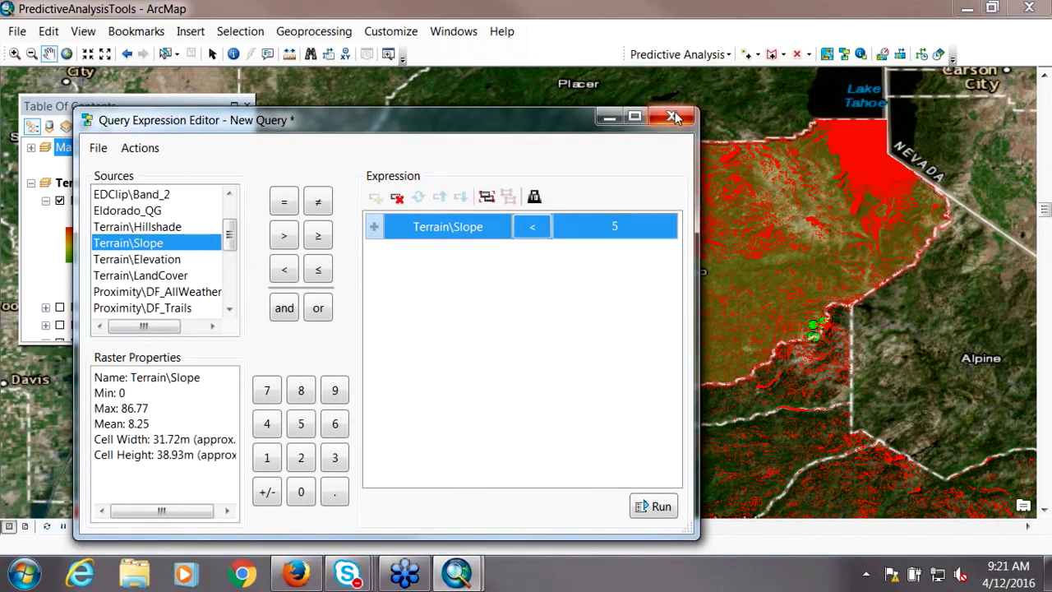
click(671, 116)
click(425, 374)
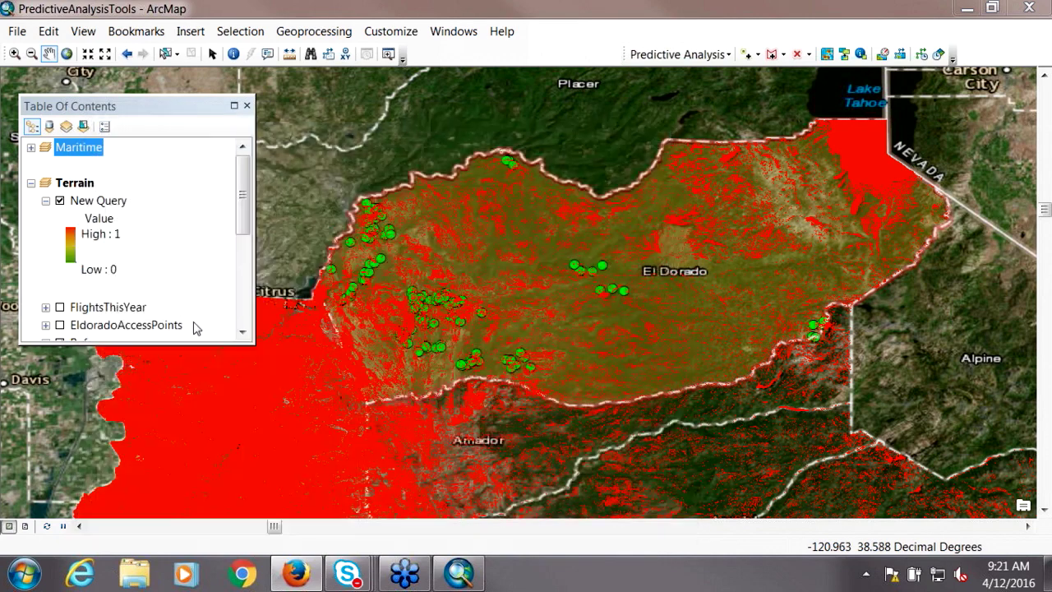
click(118, 202)
right_click(116, 209)
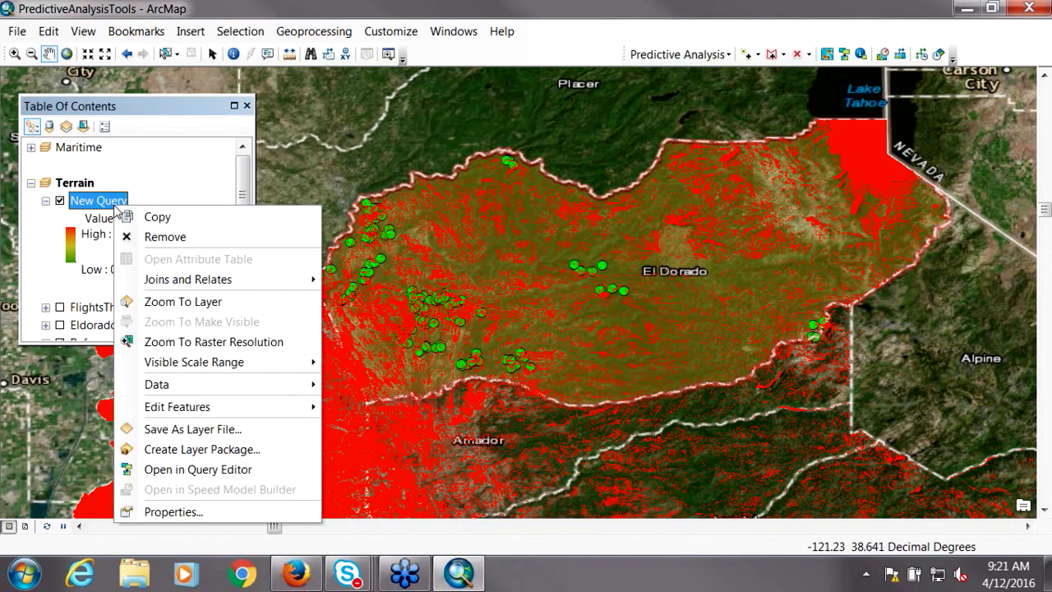
click(168, 240)
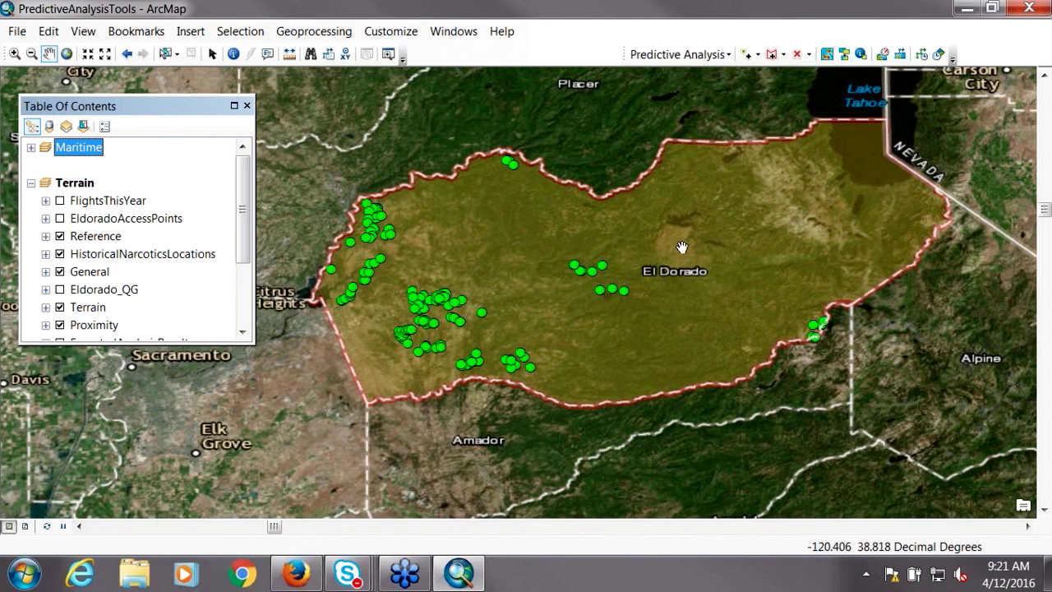
Analyze HistoricalNarcoticsLocations against the Proximity\DF_WaterSource factor in the Query Generator
click(827, 54)
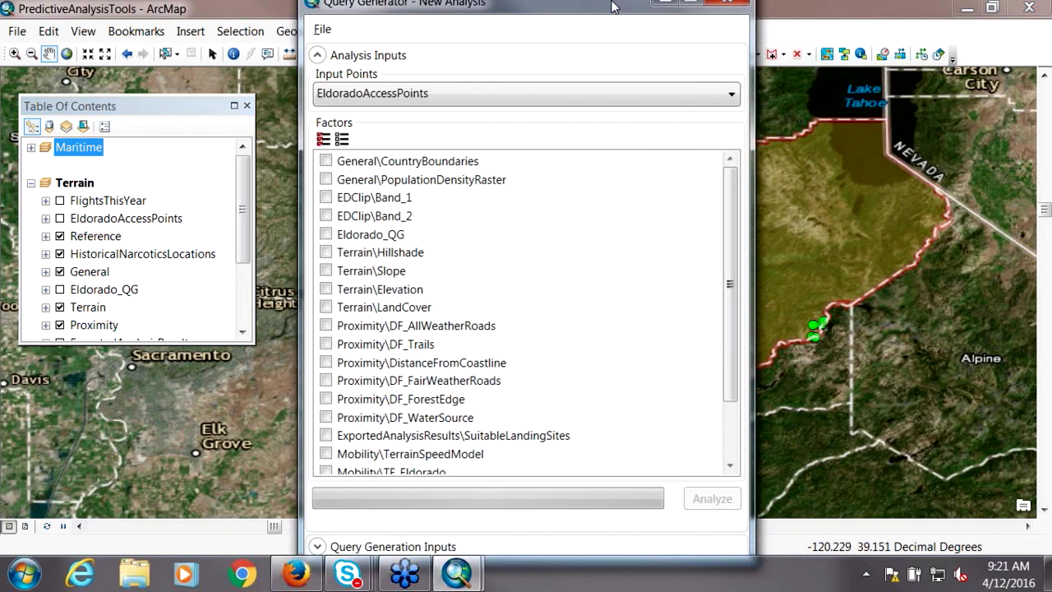
drag(618, 8, 312, 113)
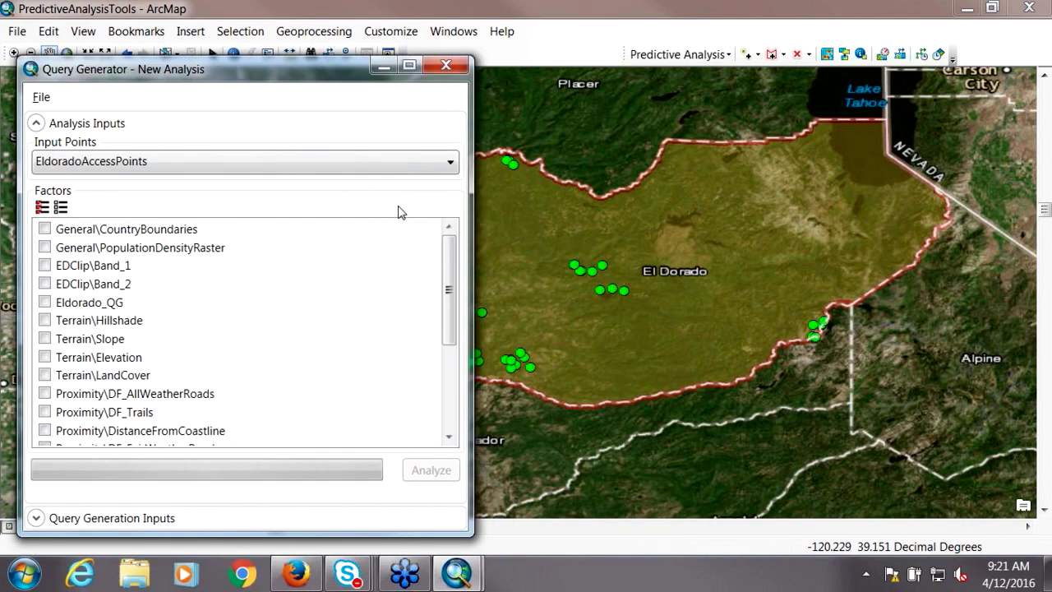
click(386, 162)
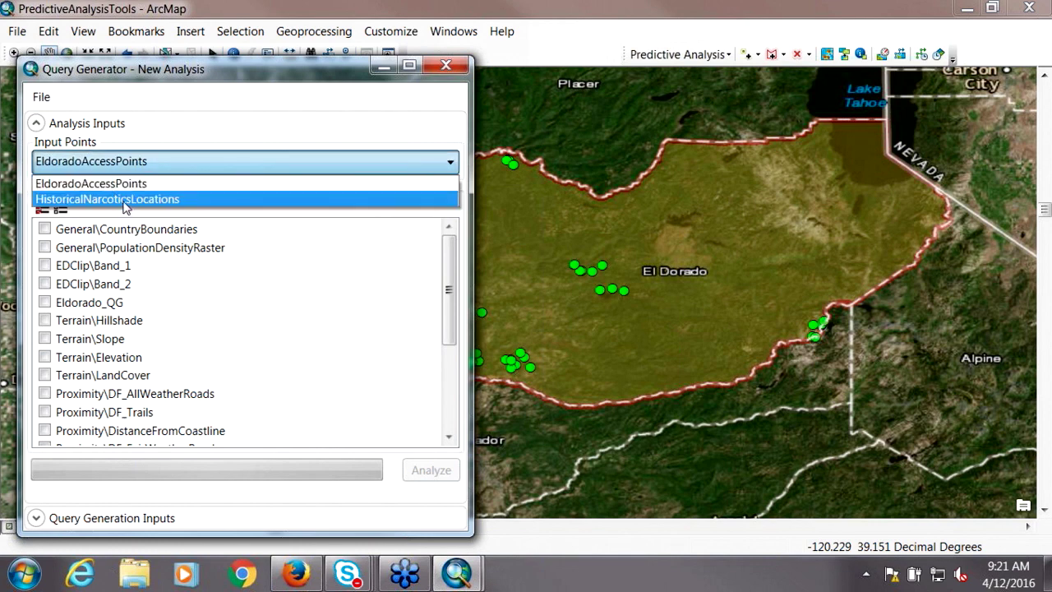
click(126, 200)
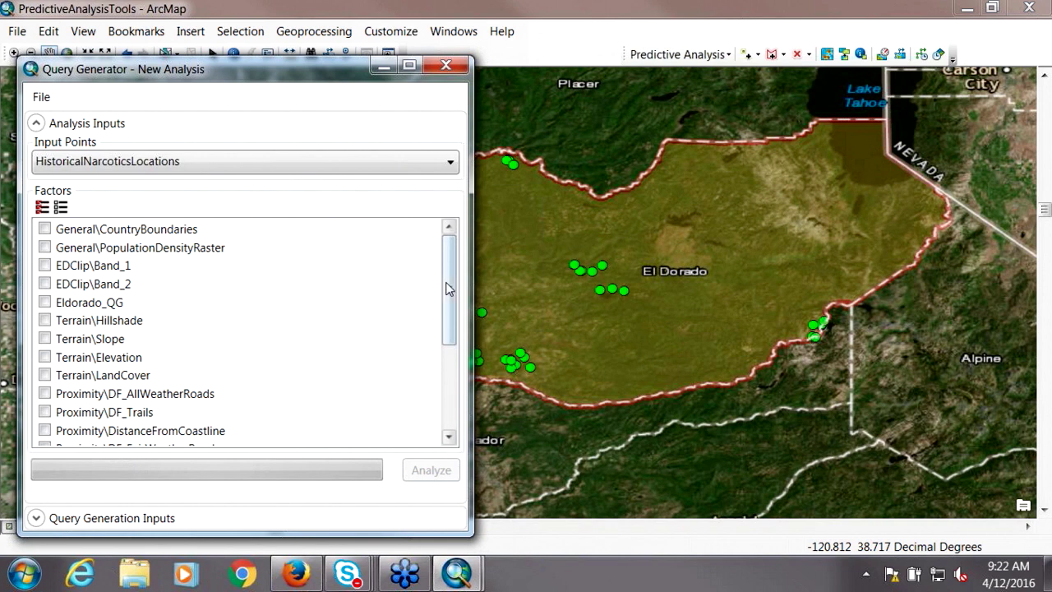
drag(449, 292, 449, 304)
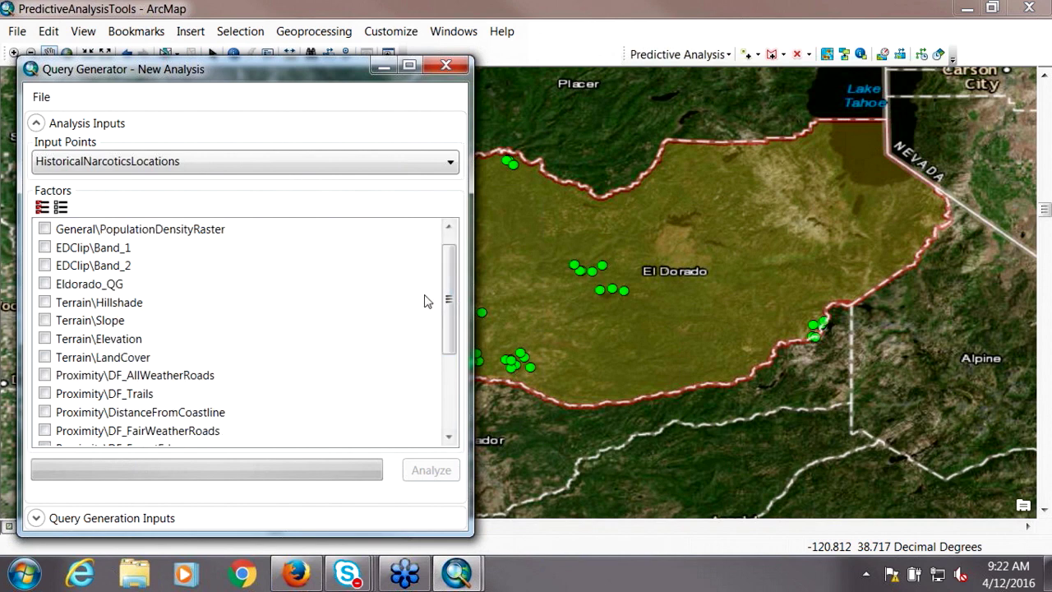
scroll(455, 317, down, 1)
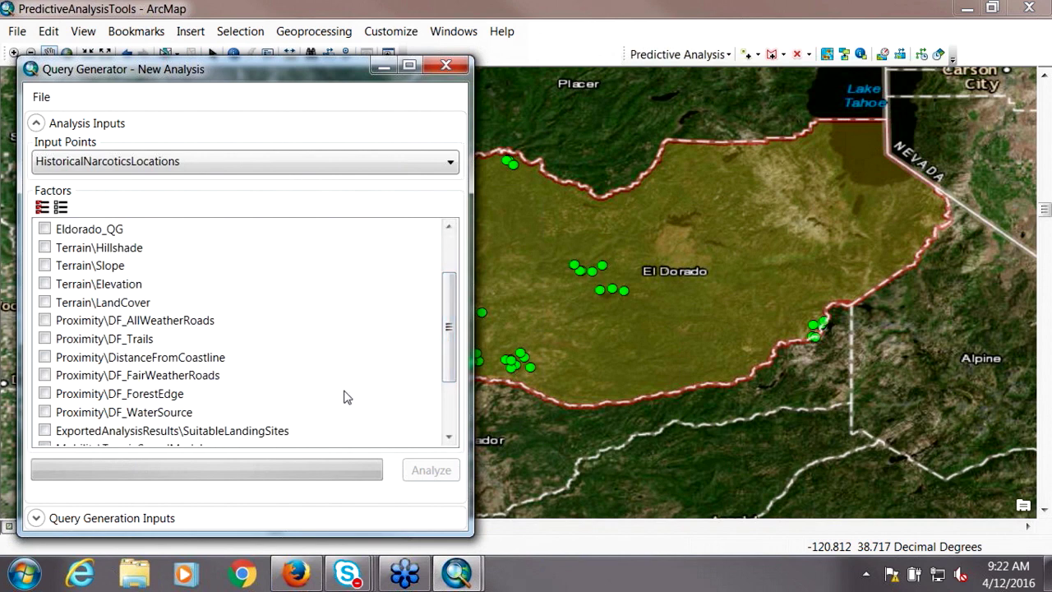
scroll(446, 336, down, 3)
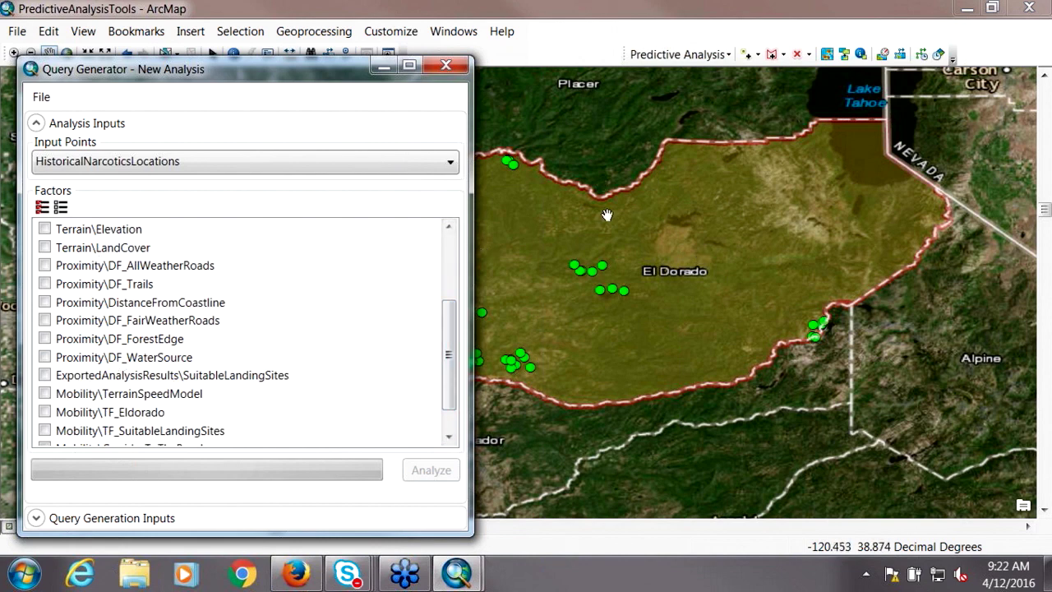
click(160, 360)
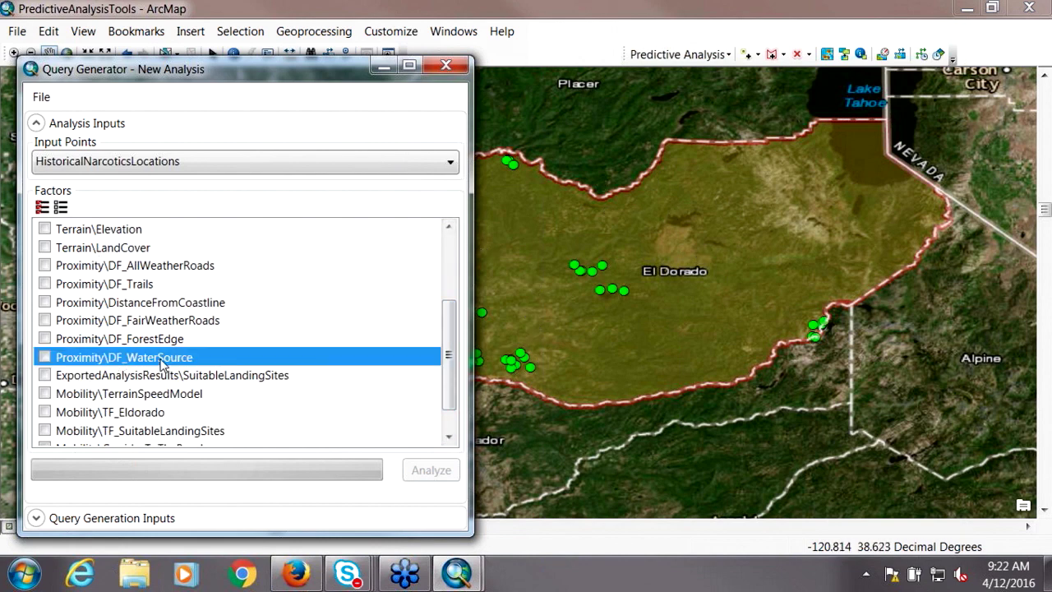
mouse_move(176, 363)
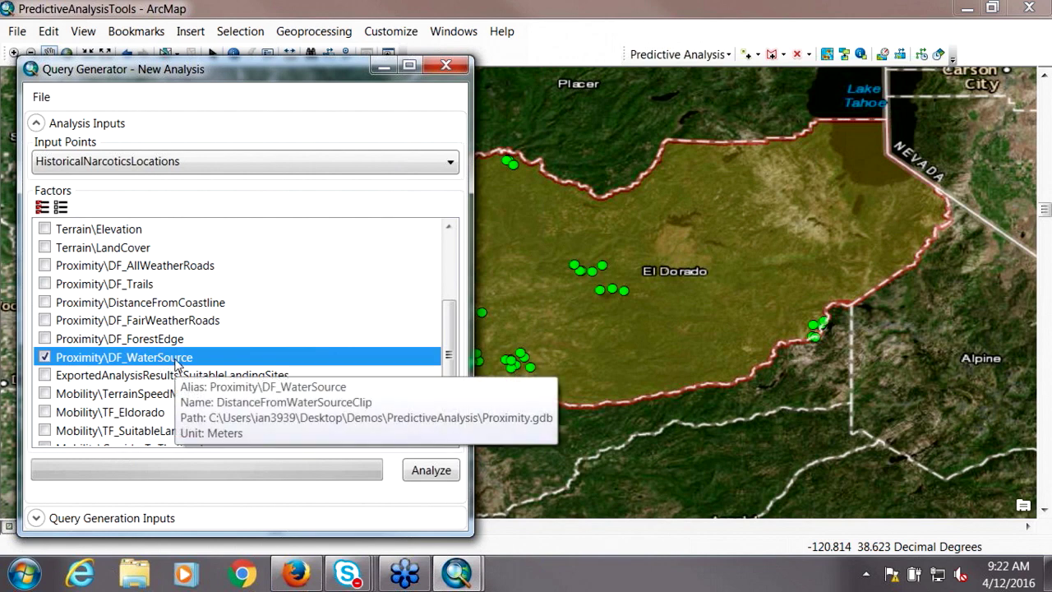
click(435, 474)
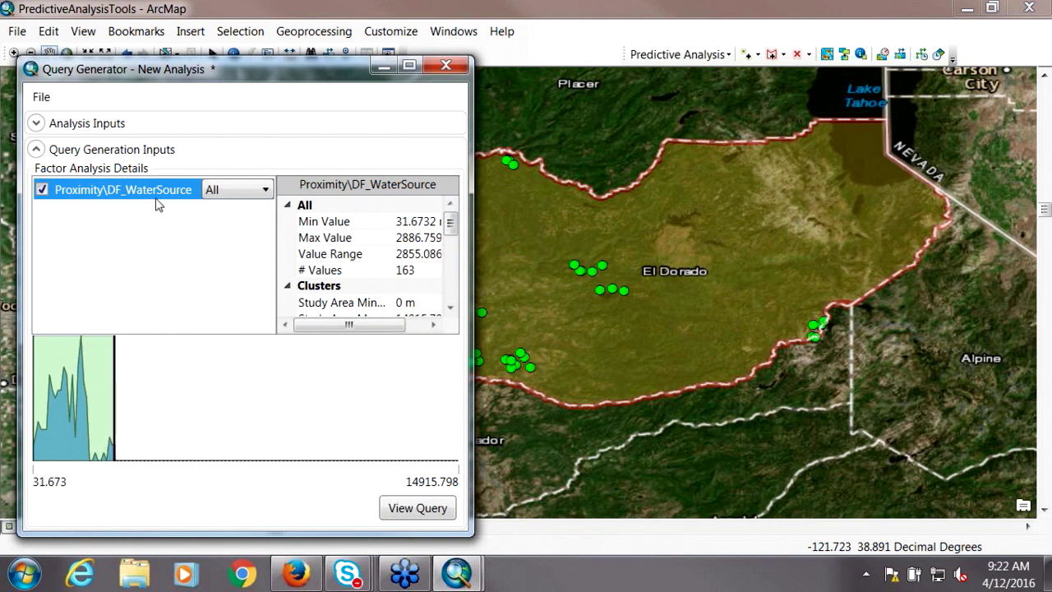
Classify the water-source factor as Clusters and generate its query expression
mouse_move(92, 430)
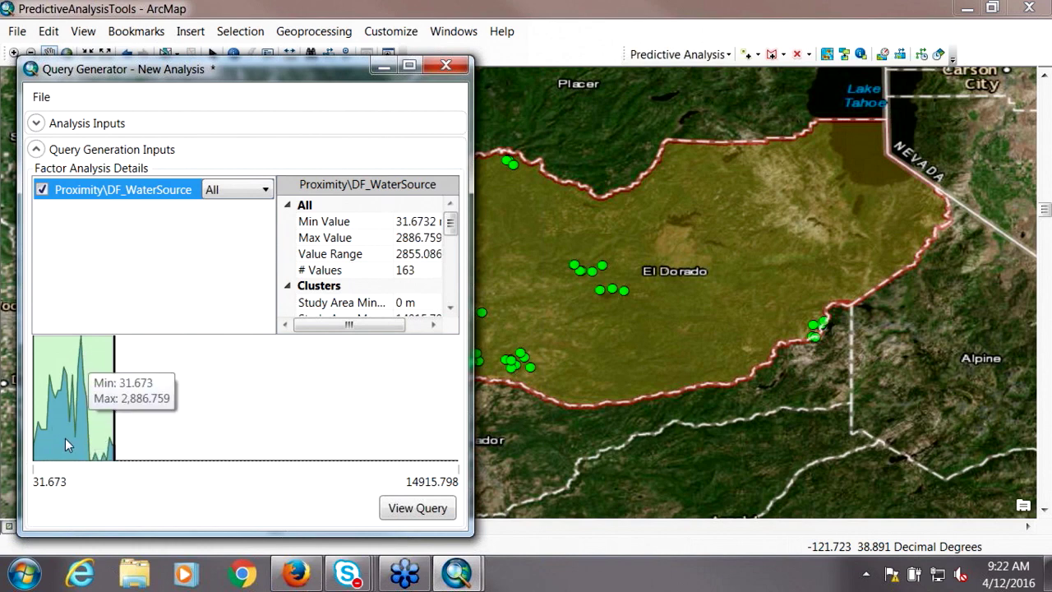
click(243, 192)
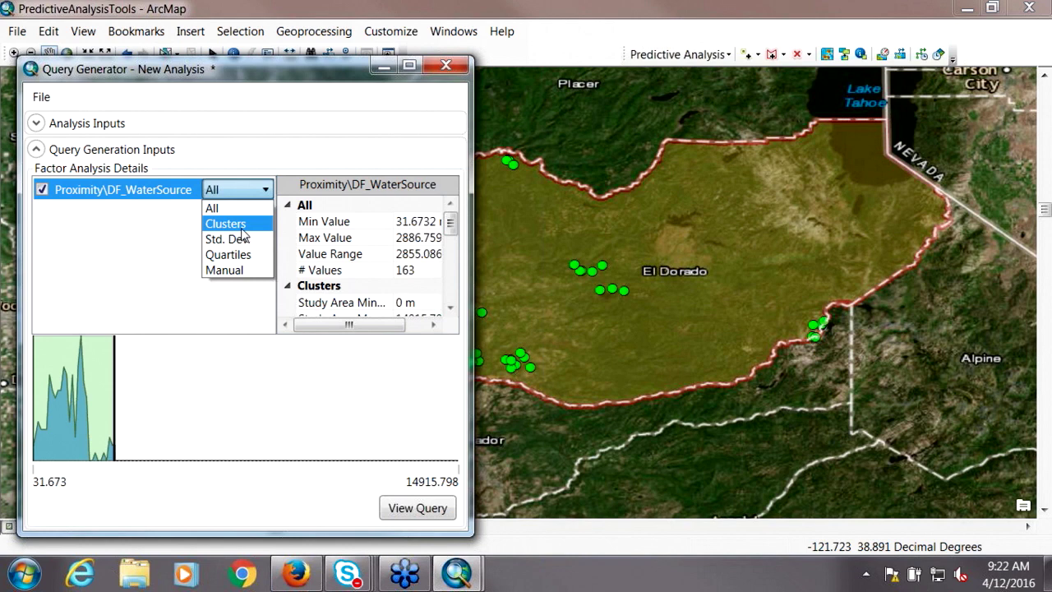
click(243, 230)
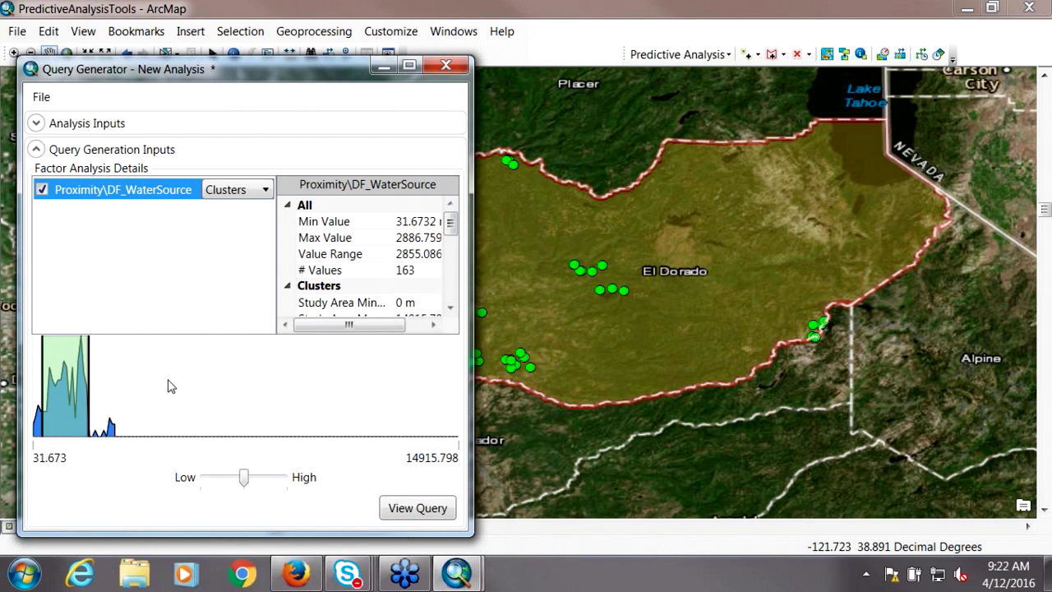
mouse_move(73, 397)
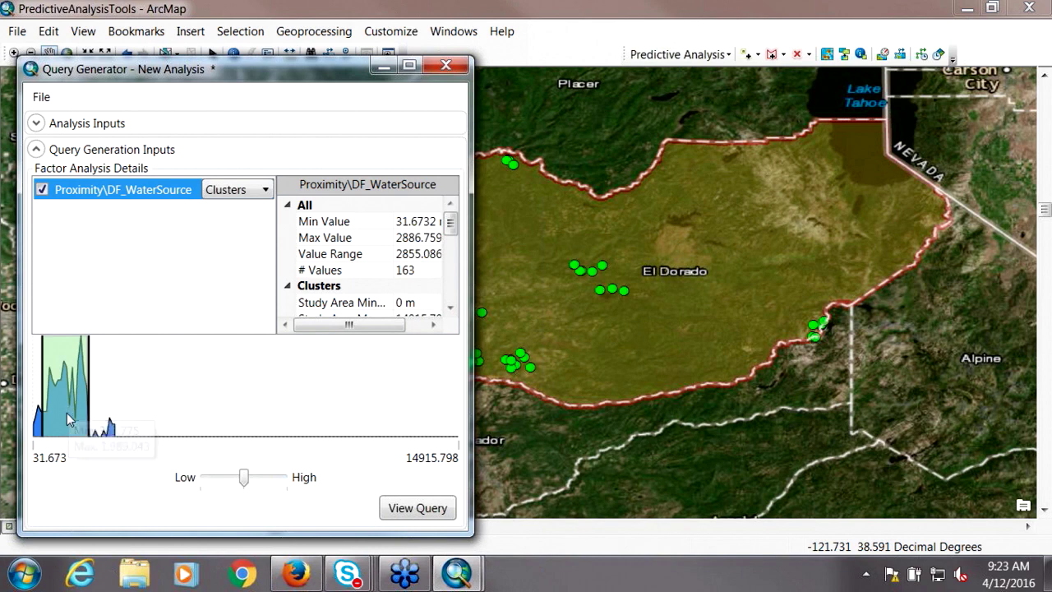
click(433, 510)
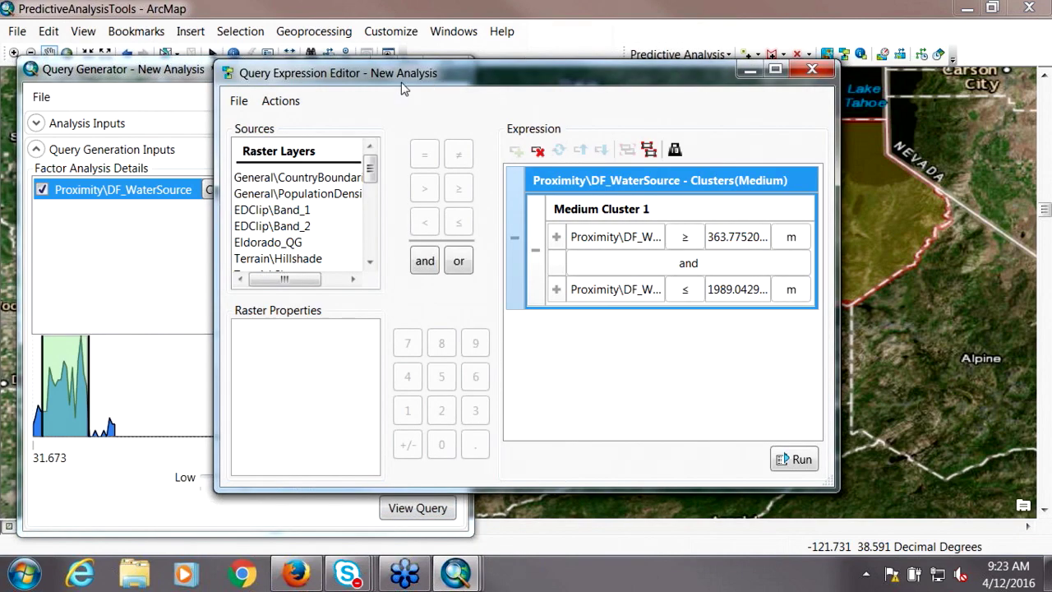
Close the Query Generator without saving the analysis
drag(402, 89, 317, 122)
click(446, 65)
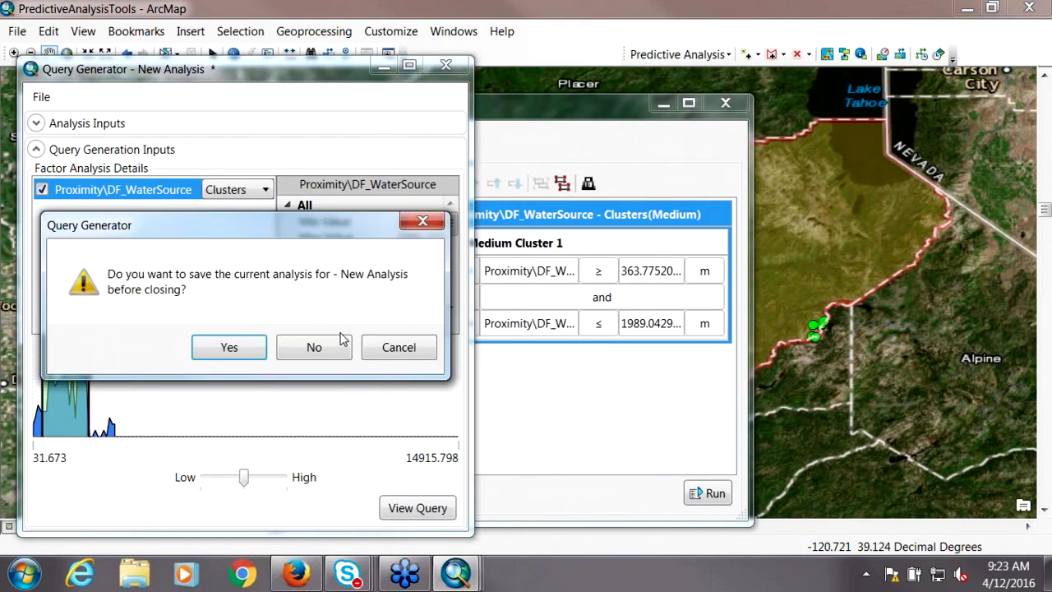
click(320, 348)
Review the Medium Cluster 1 distance conditions and run the query
drag(527, 113, 405, 88)
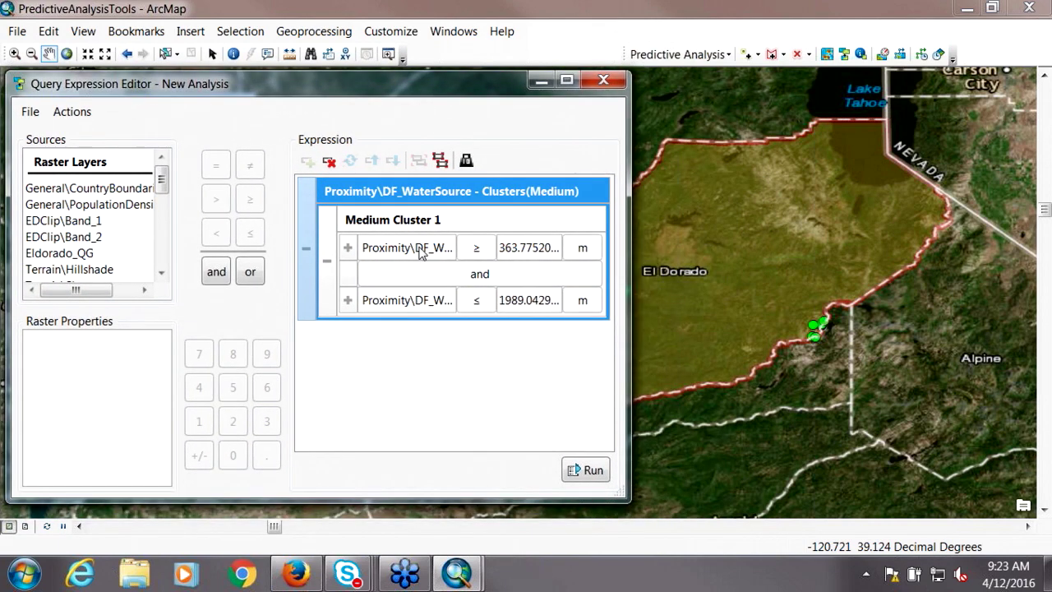
mouse_move(421, 253)
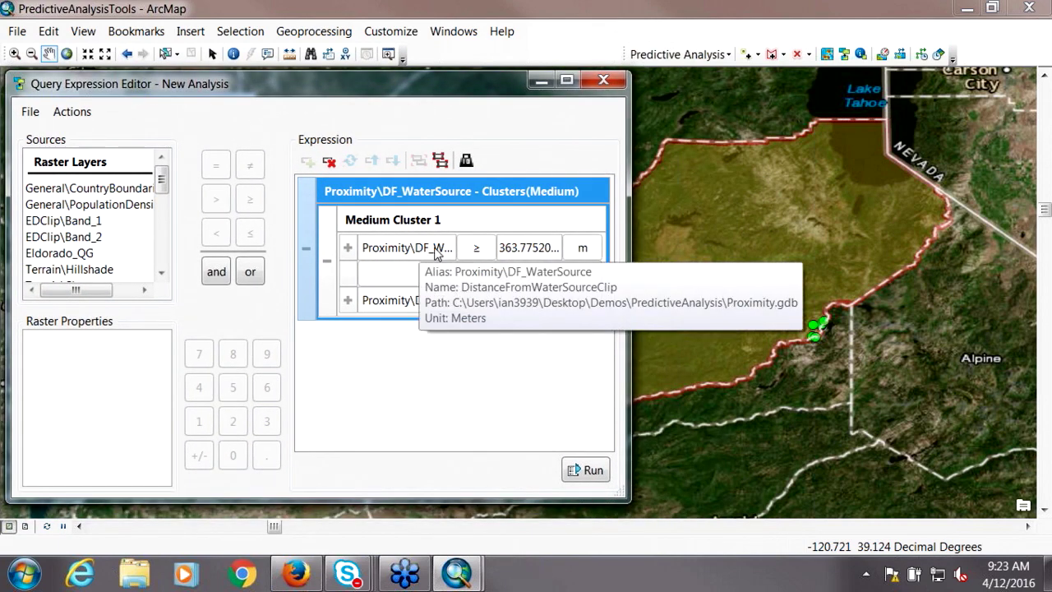
click(436, 253)
click(446, 301)
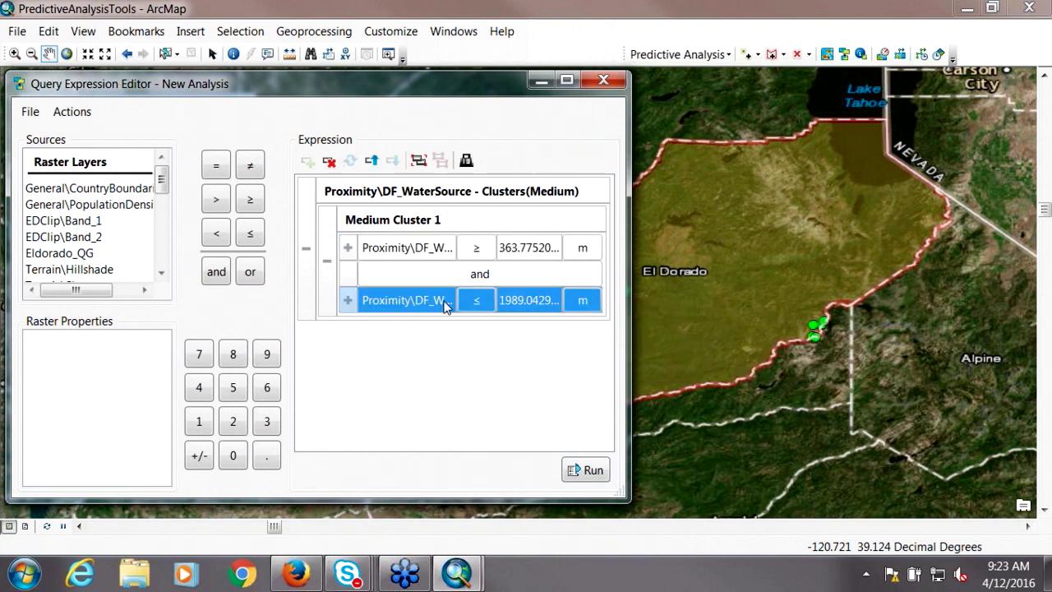
click(423, 192)
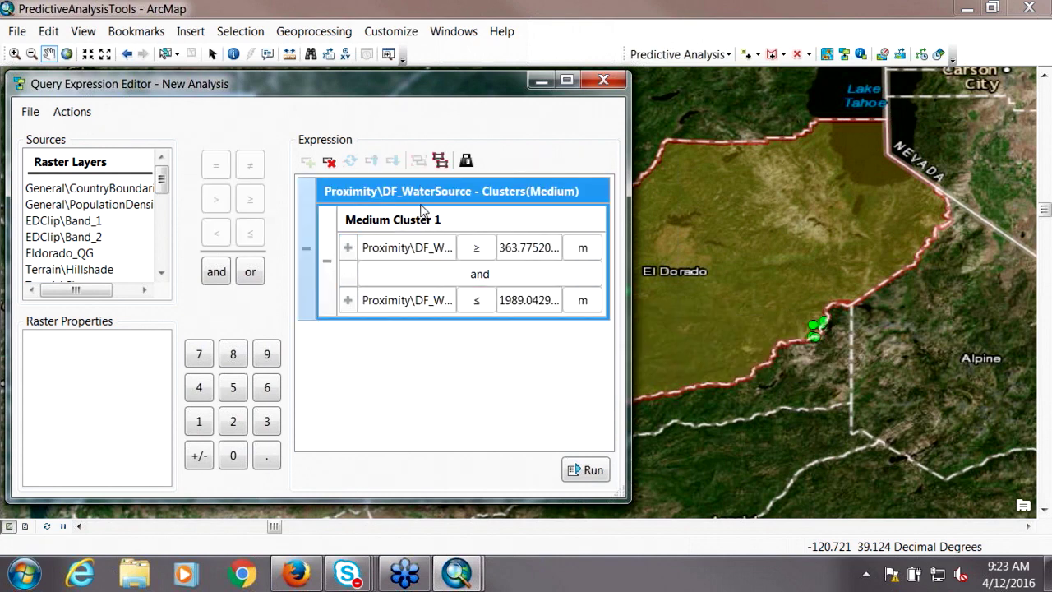
click(593, 474)
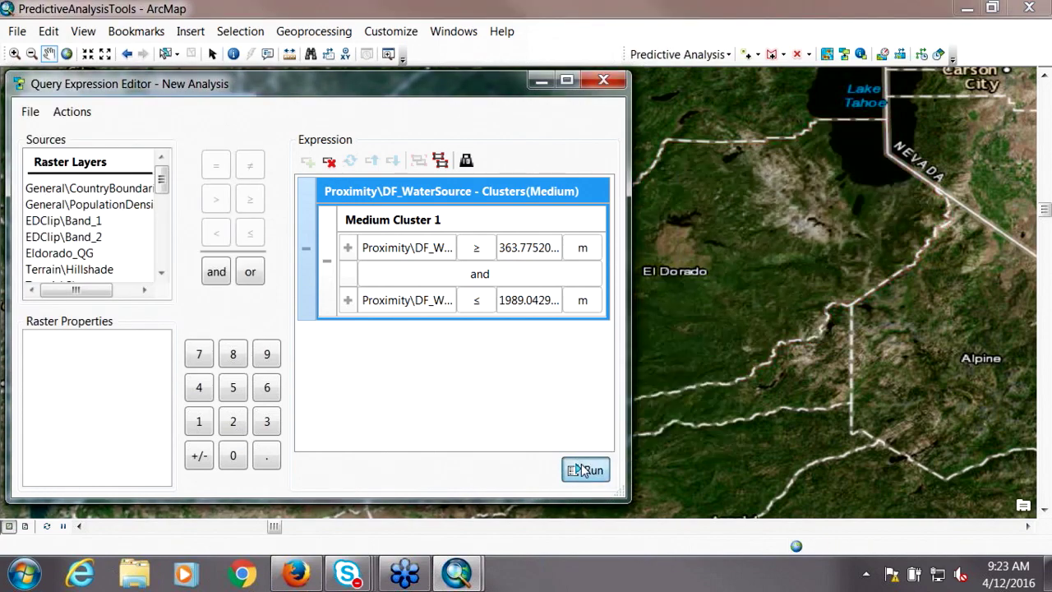
Move HistoricalNarcoticsLocations to the top of the Terrain group
click(538, 82)
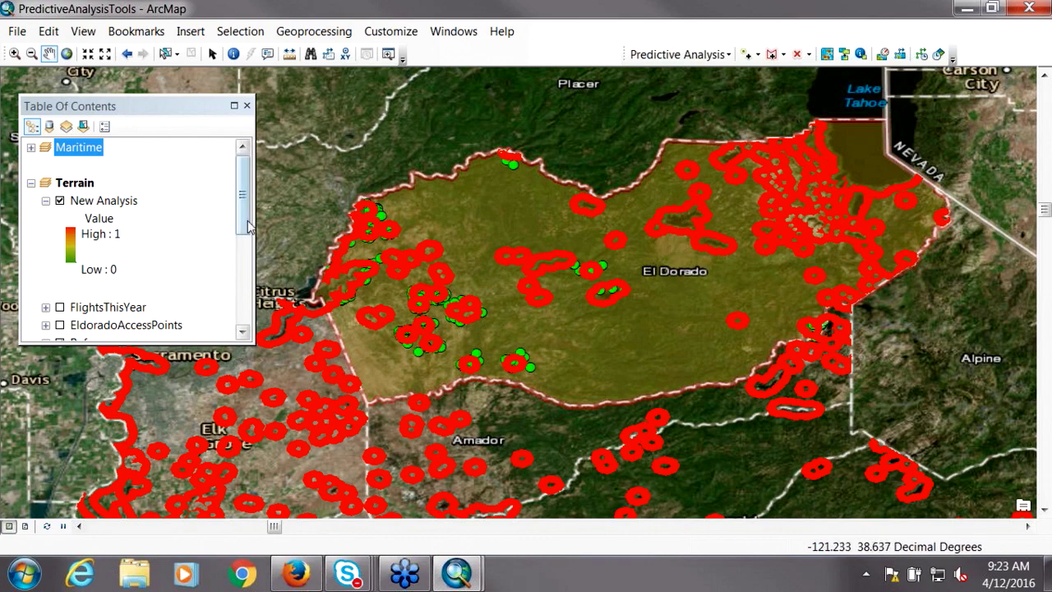
scroll(241, 259, down, 2)
mouse_move(200, 291)
mouse_down()
mouse_move(157, 154)
mouse_move(155, 175)
mouse_up()
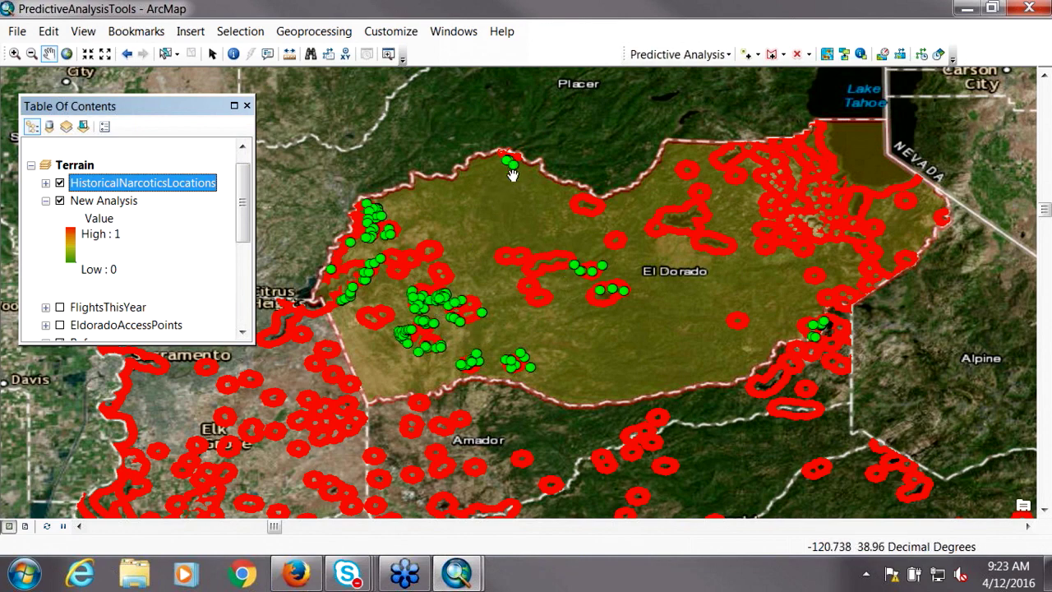
Remove the New Analysis layer from the map
click(107, 205)
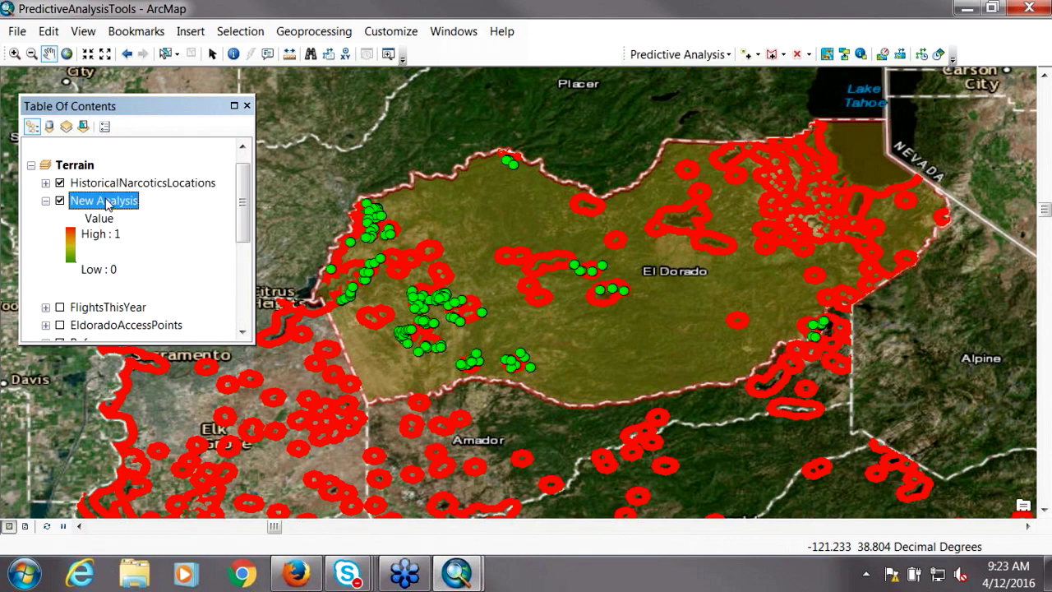
right_click(113, 206)
click(164, 233)
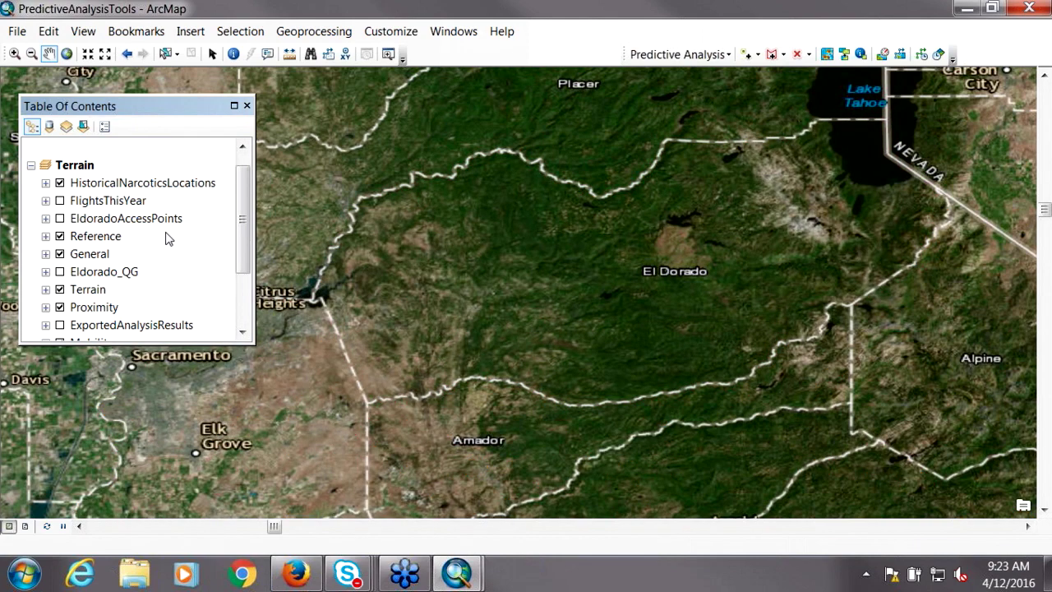
Load the recent Eldorado_QG analysis into the Query Generator
click(826, 55)
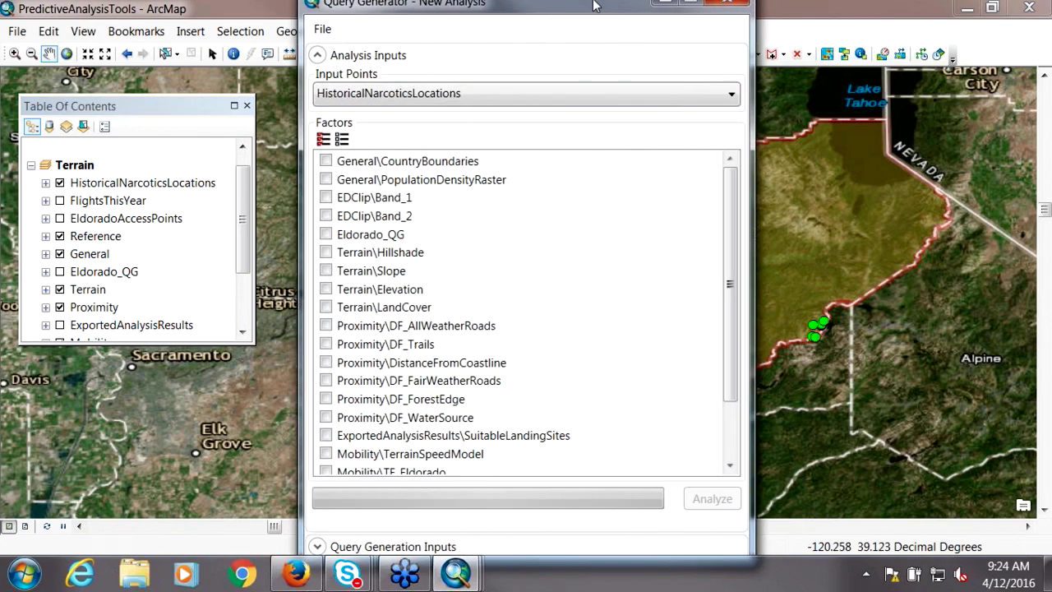
drag(595, 6, 315, 63)
click(43, 88)
mouse_move(110, 227)
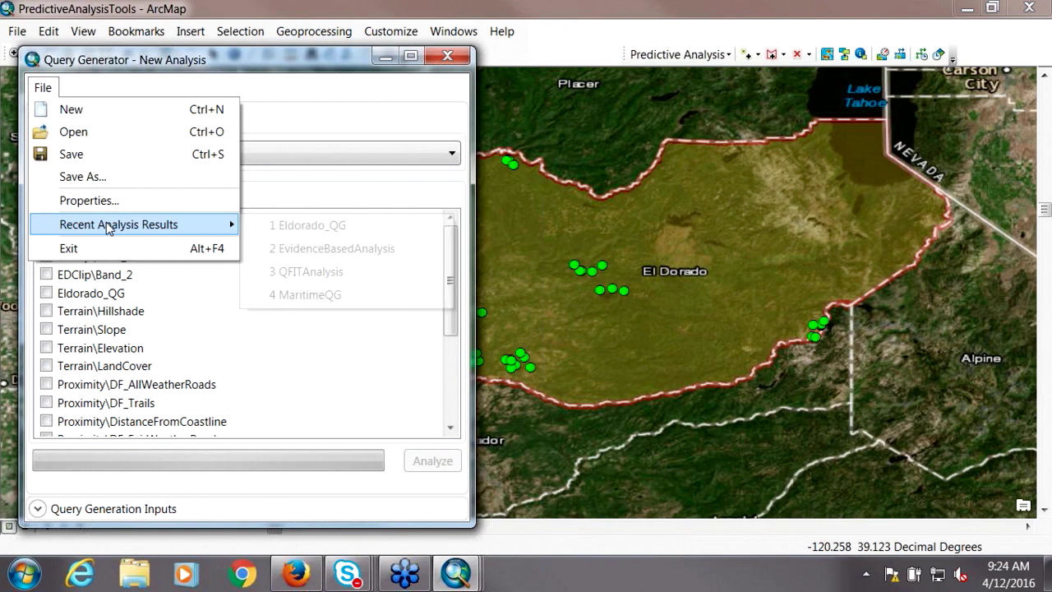
click(341, 234)
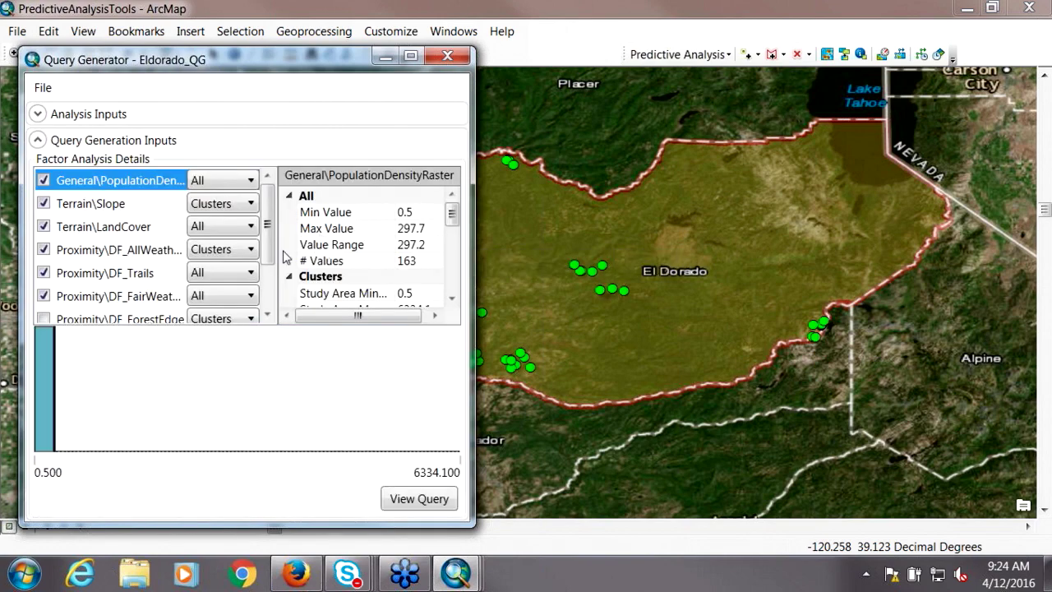
Inspect the Terrain\Slope, DF_WaterSource and TF_Eldorado factors, then generate the query expression
click(94, 203)
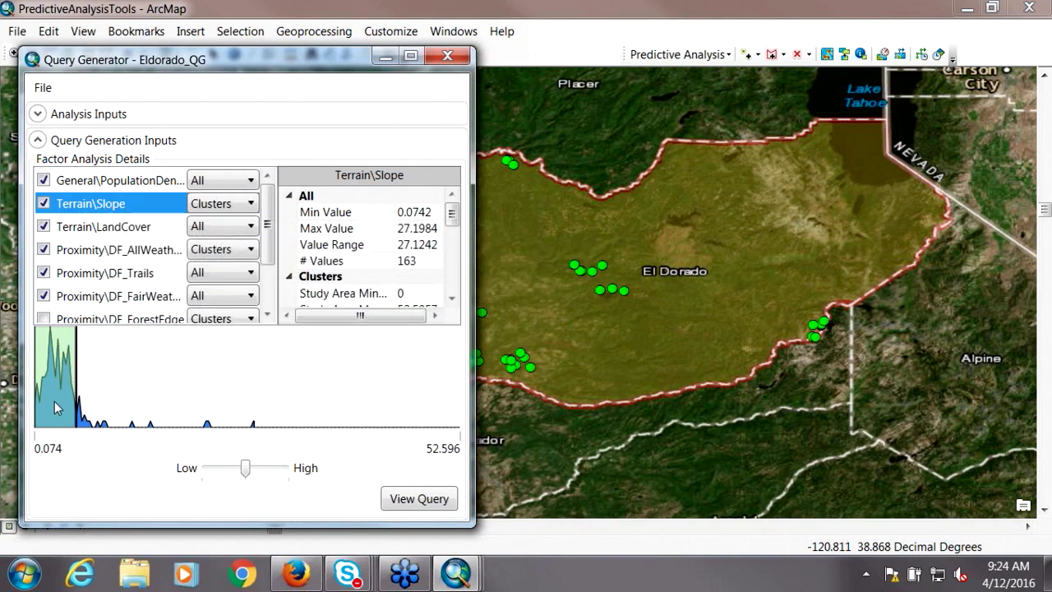
mouse_move(56, 401)
scroll(266, 309, down, 1)
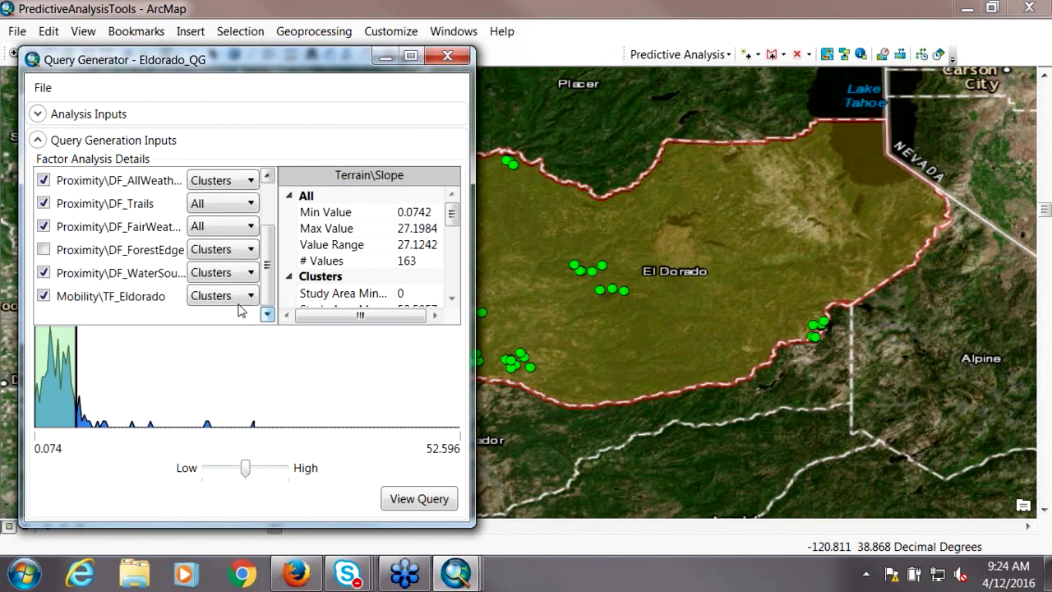
click(141, 280)
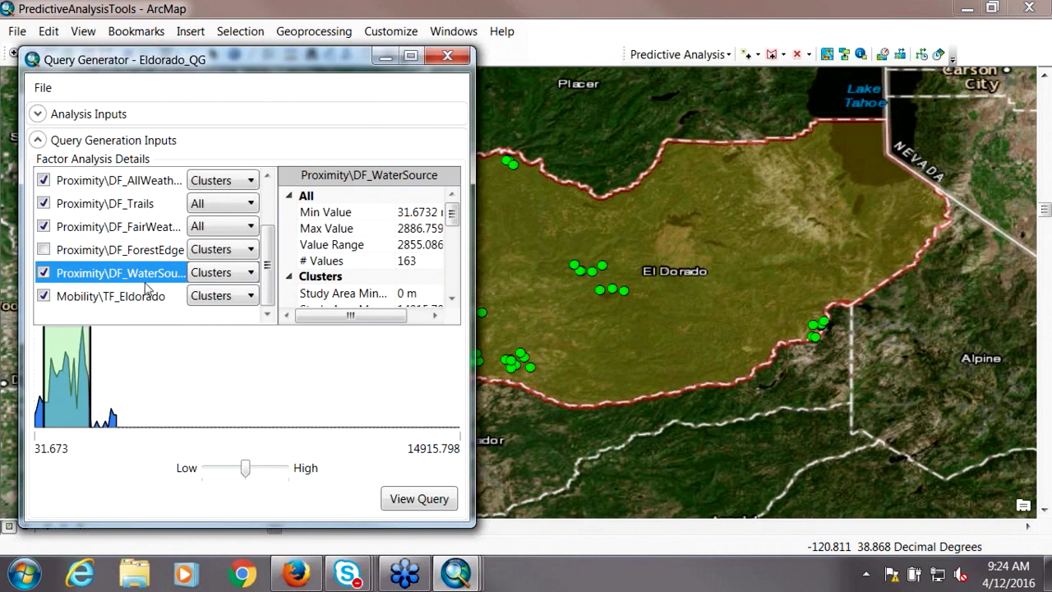
click(123, 302)
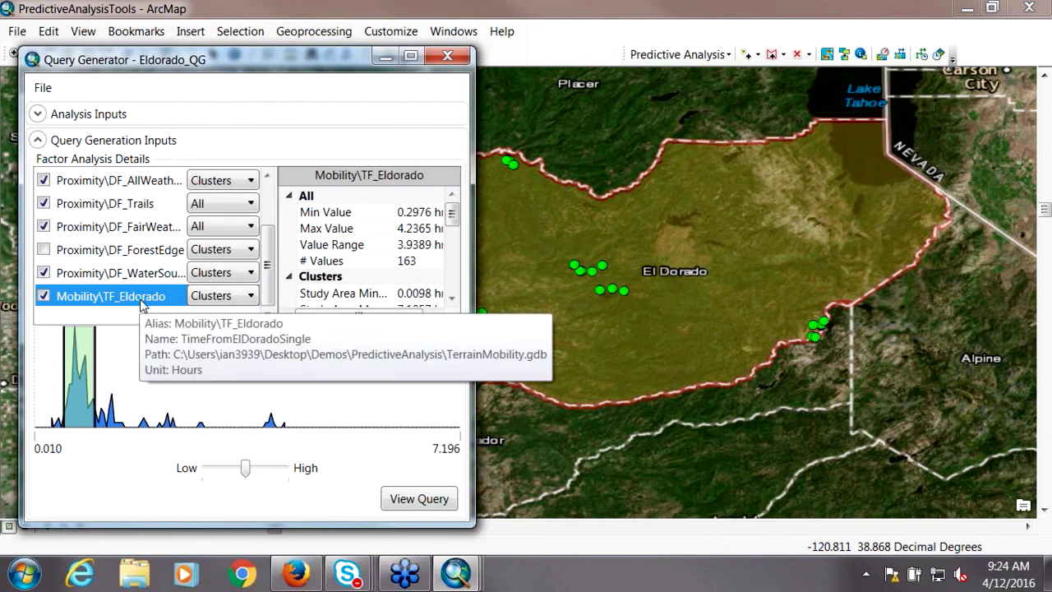
mouse_move(89, 420)
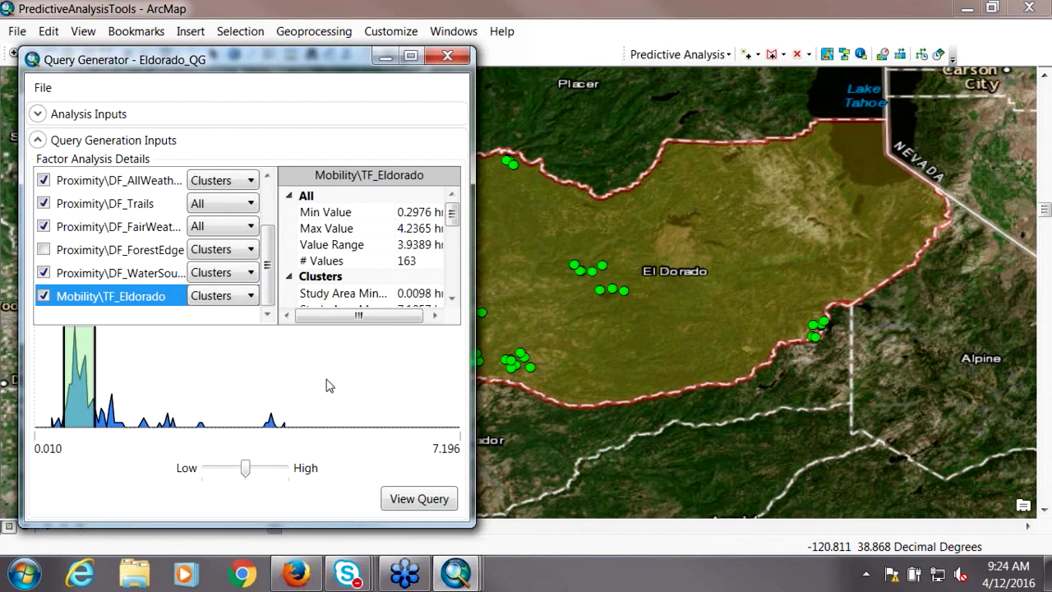
click(420, 498)
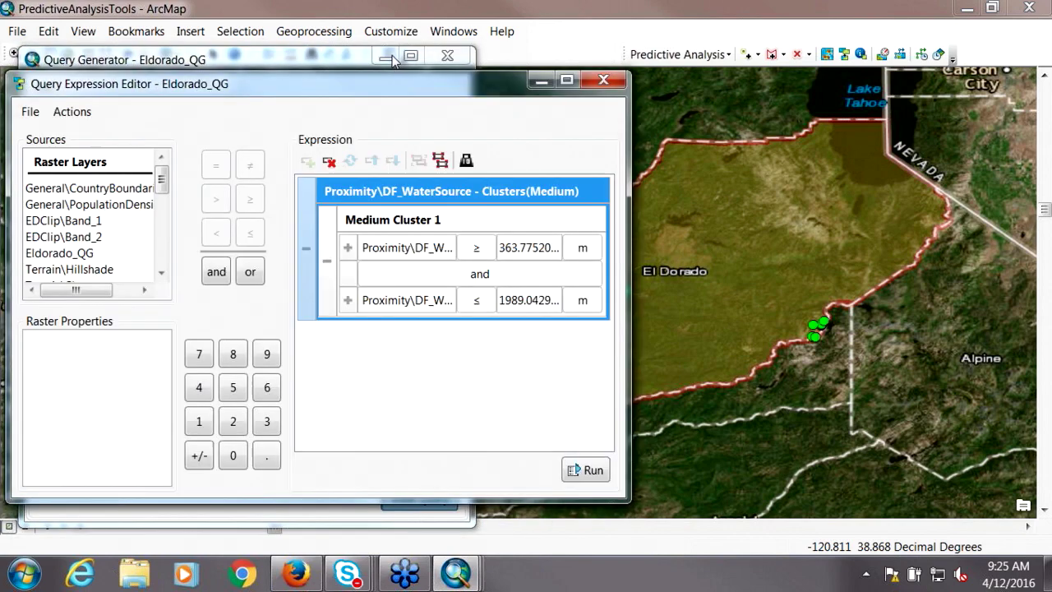
Review the population density, slope, water-source and mobility conditions in the expression
click(386, 57)
scroll(588, 209, up, 10)
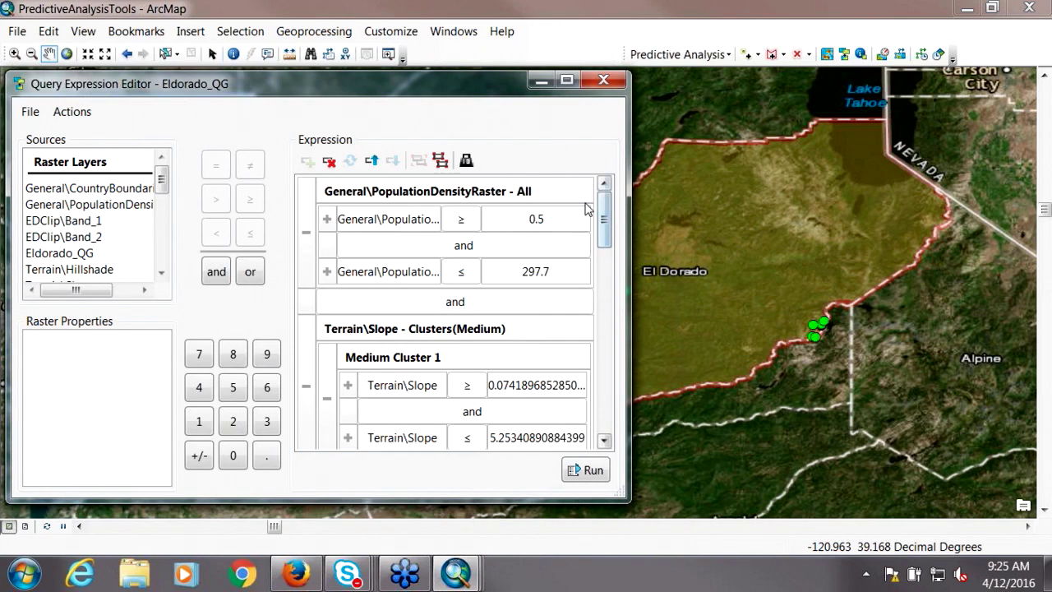
click(483, 191)
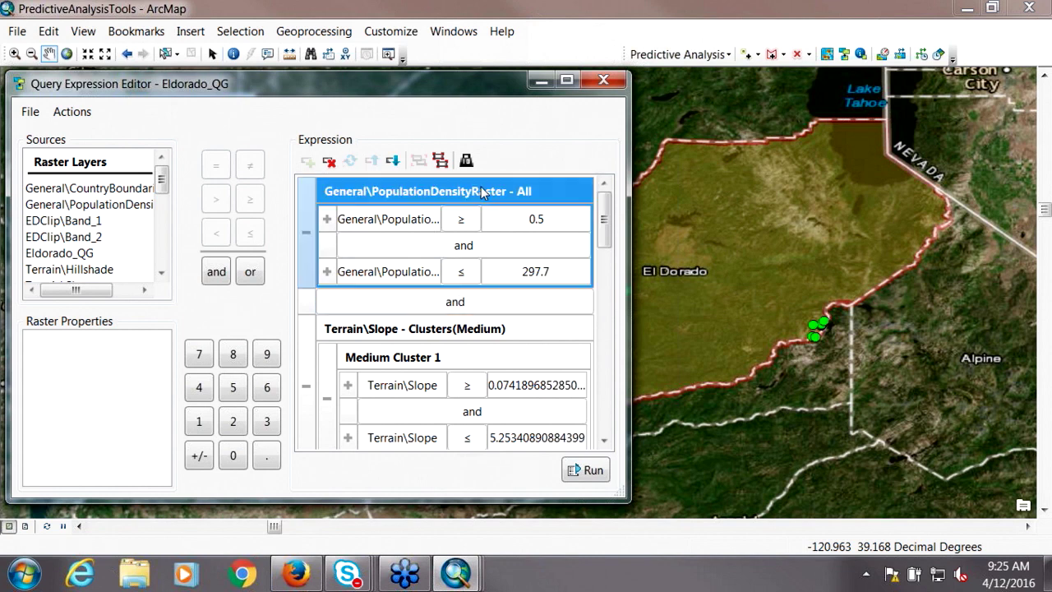
click(547, 219)
click(400, 273)
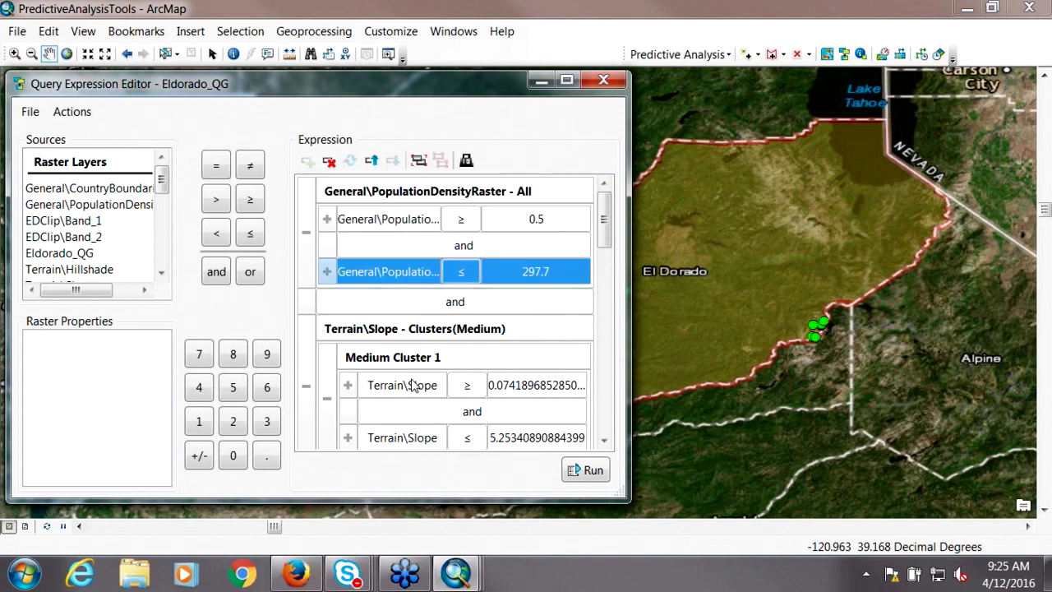
click(413, 388)
click(406, 332)
scroll(608, 258, down, 3)
drag(608, 262, 615, 395)
click(383, 283)
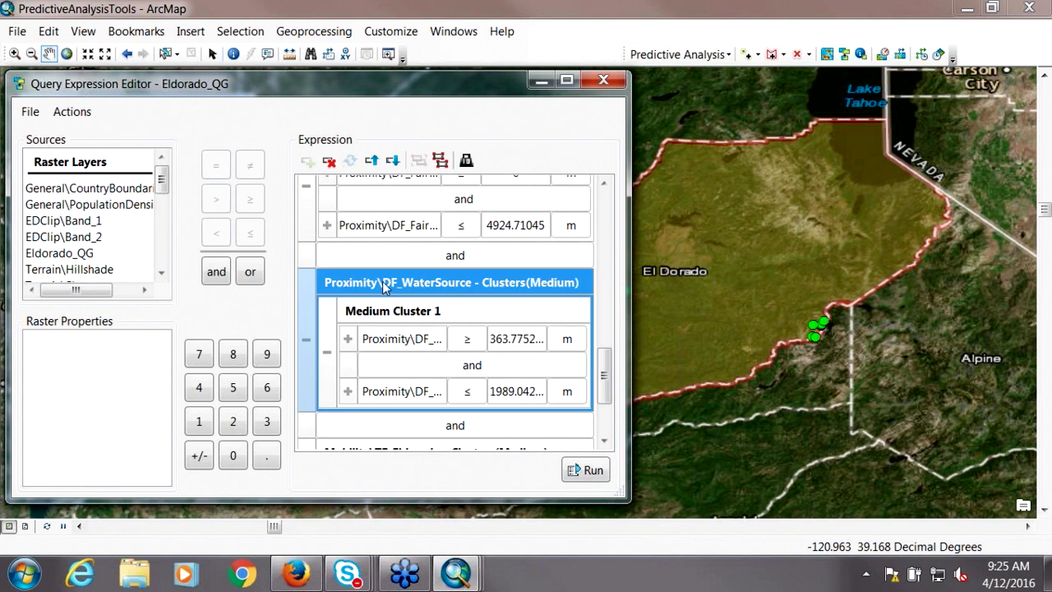
click(419, 340)
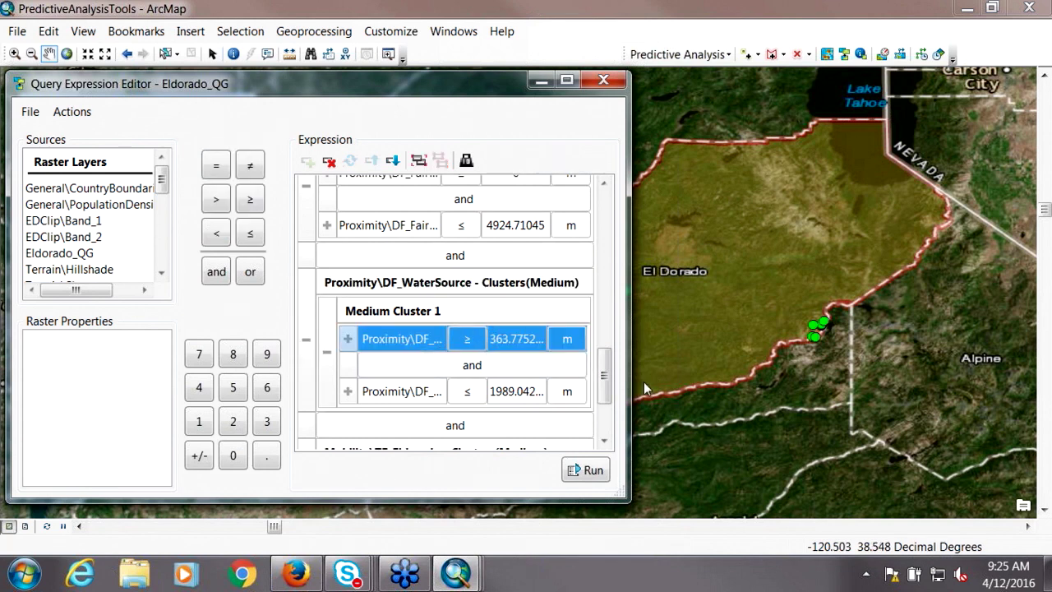
scroll(612, 411, down, 3)
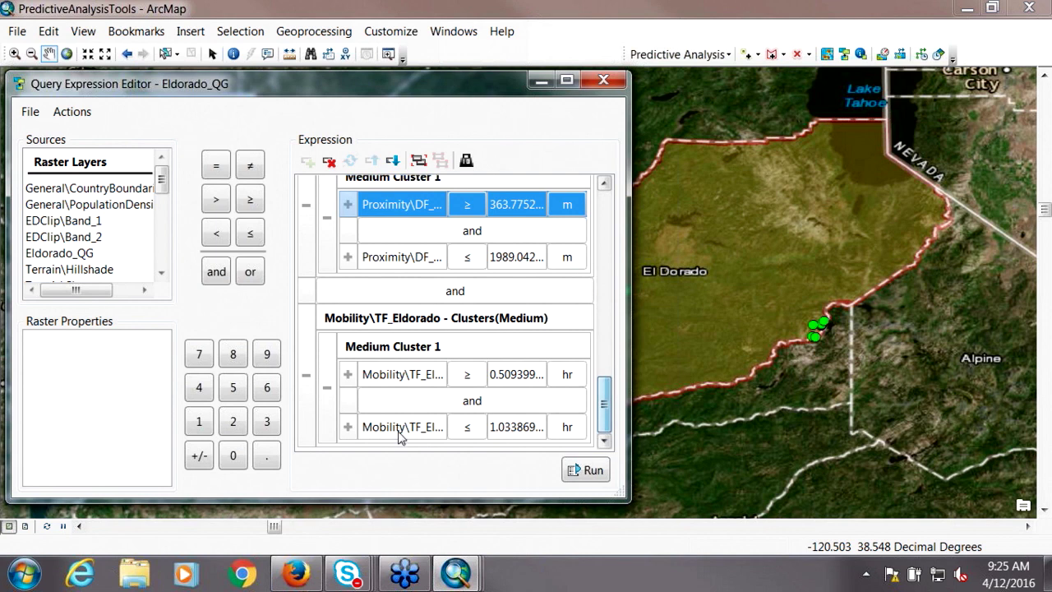
click(304, 366)
Append an 'and EDClip\Band_1 < 0' condition and run the query
click(218, 272)
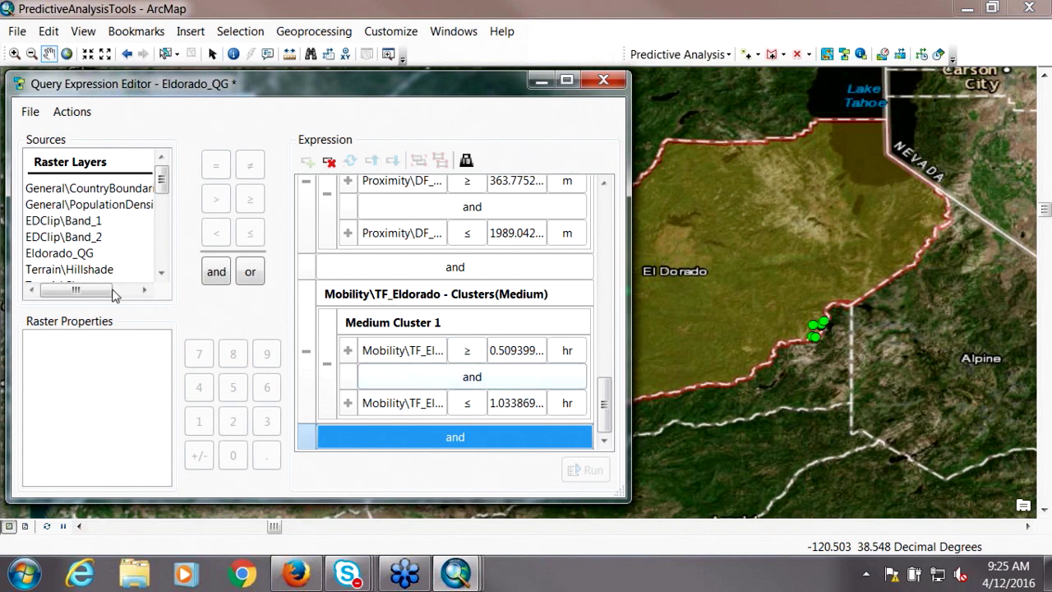
double_click(82, 222)
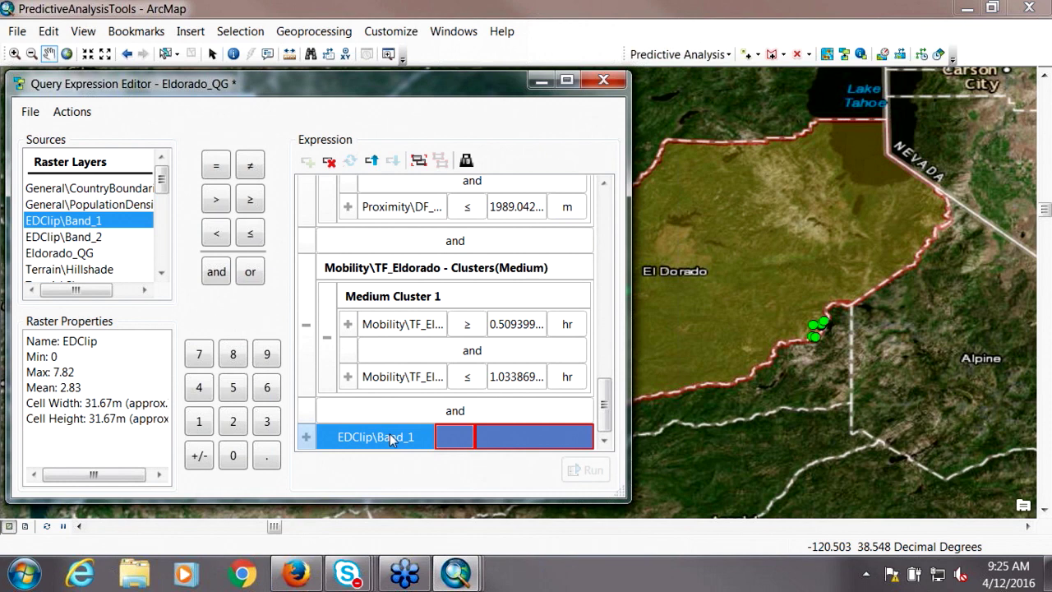
click(456, 437)
click(457, 490)
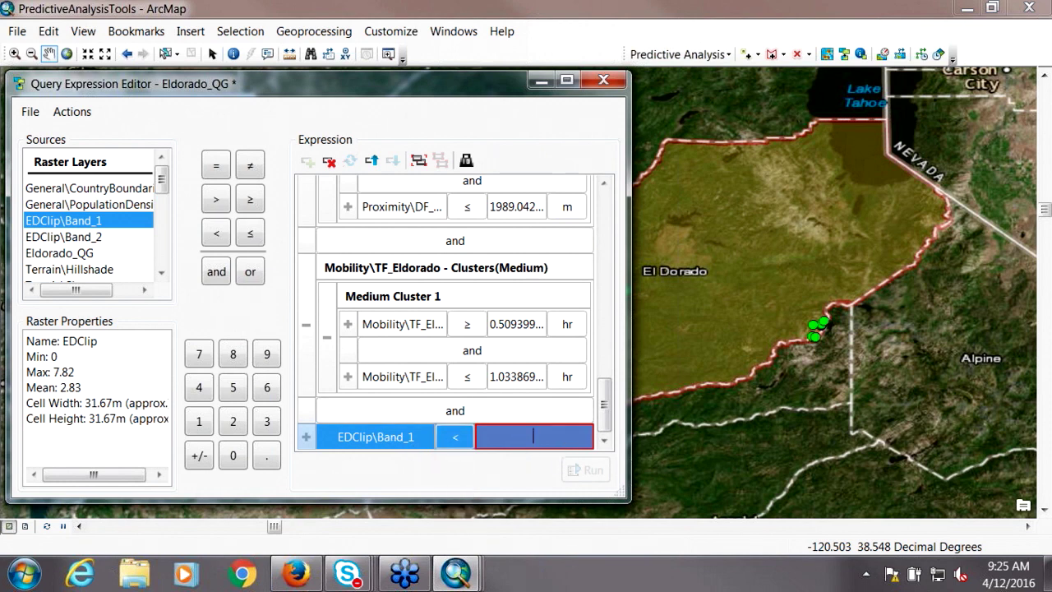
text(0)
click(586, 470)
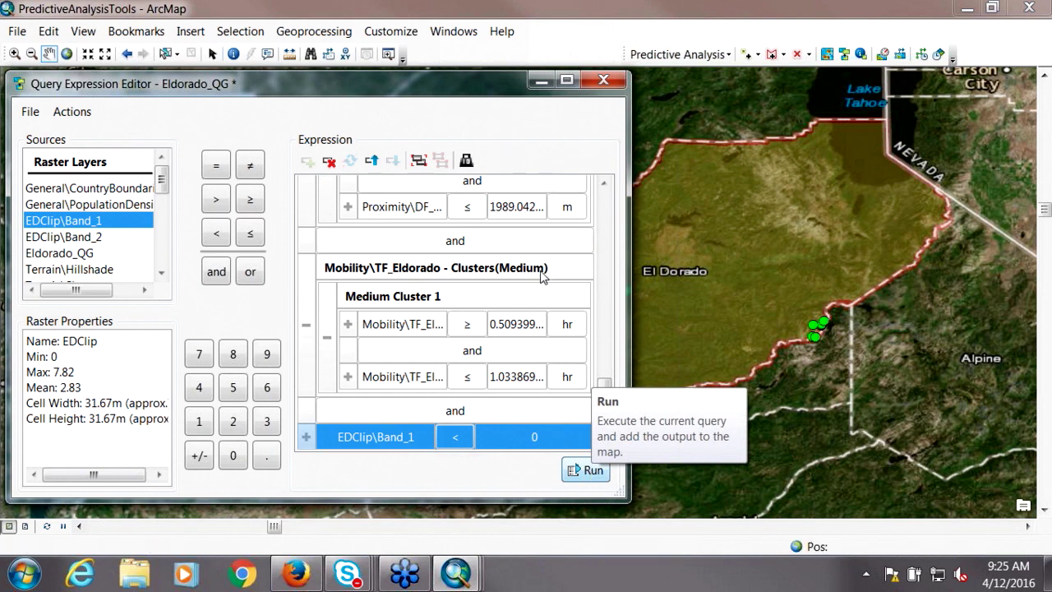
Show each condition's evaluation results, then minimize the editor to view the 0–9 Eldorado_QG surface
click(466, 163)
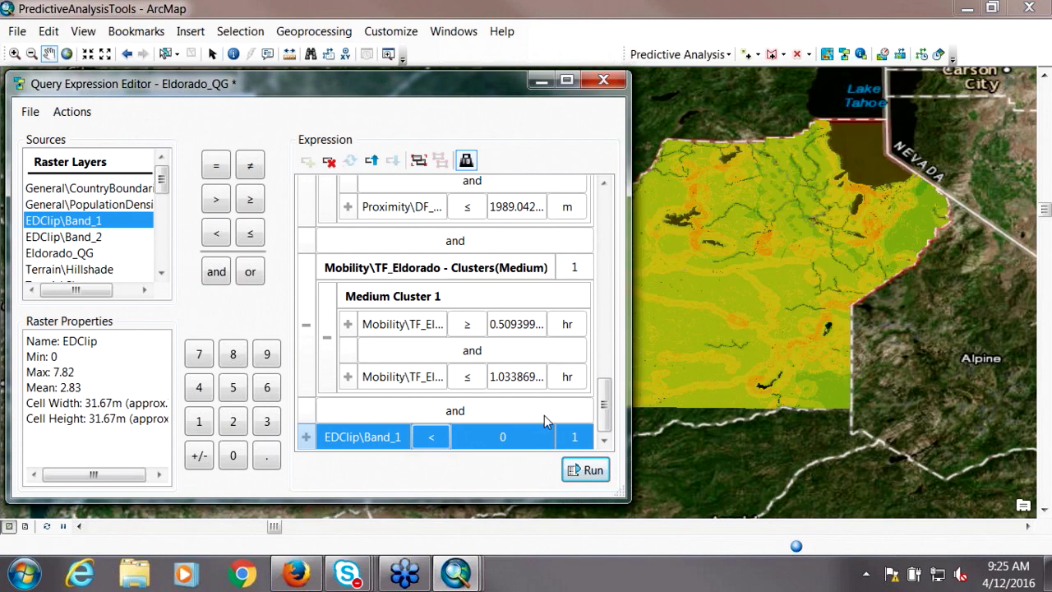
click(539, 80)
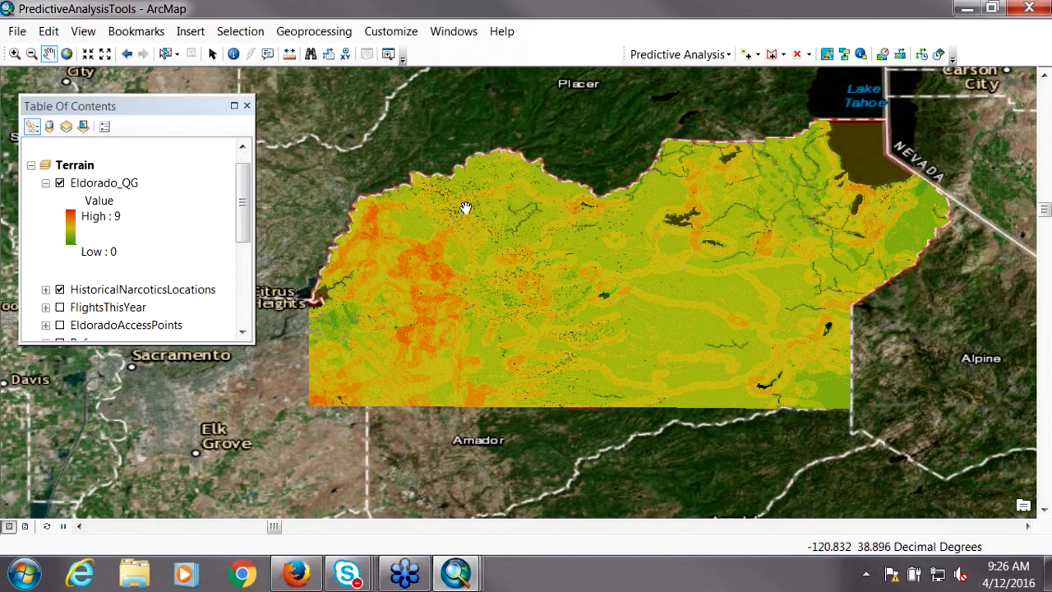
Draw HistoricalNarcoticsLocations above the Eldorado_QG raster
click(107, 188)
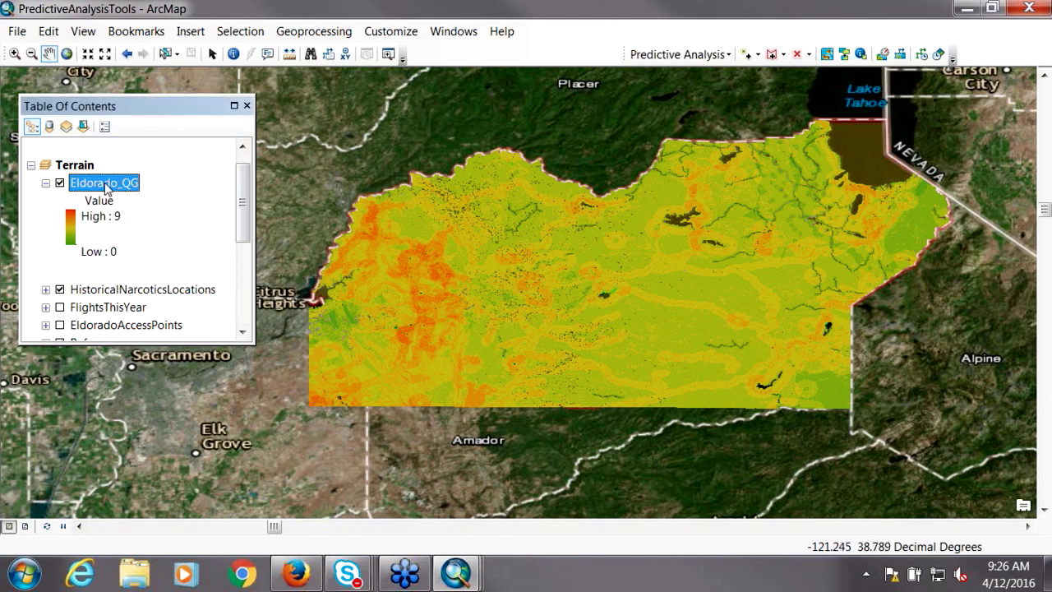
click(129, 291)
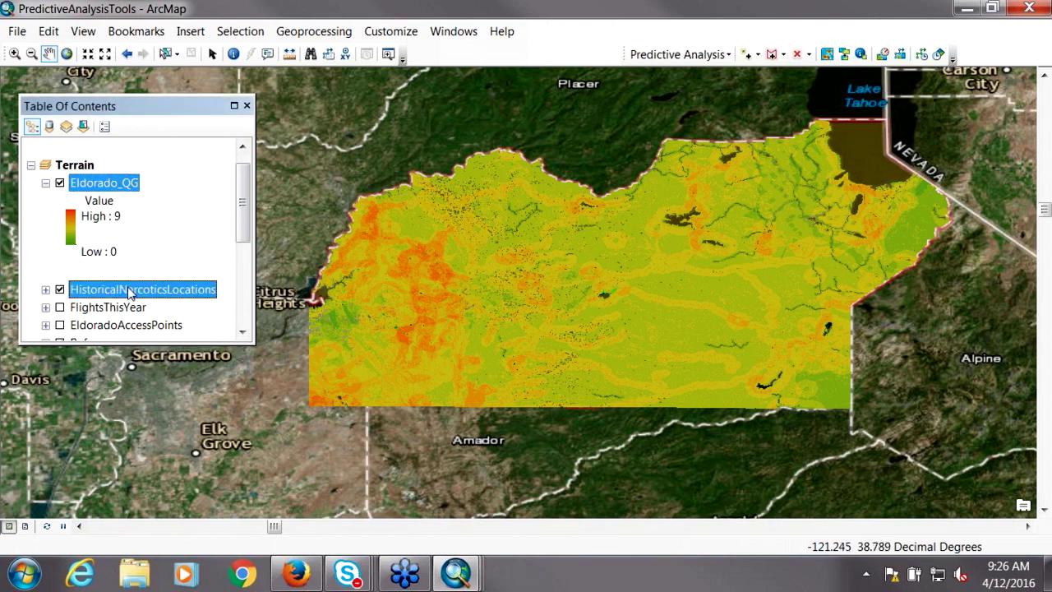
drag(113, 293, 113, 181)
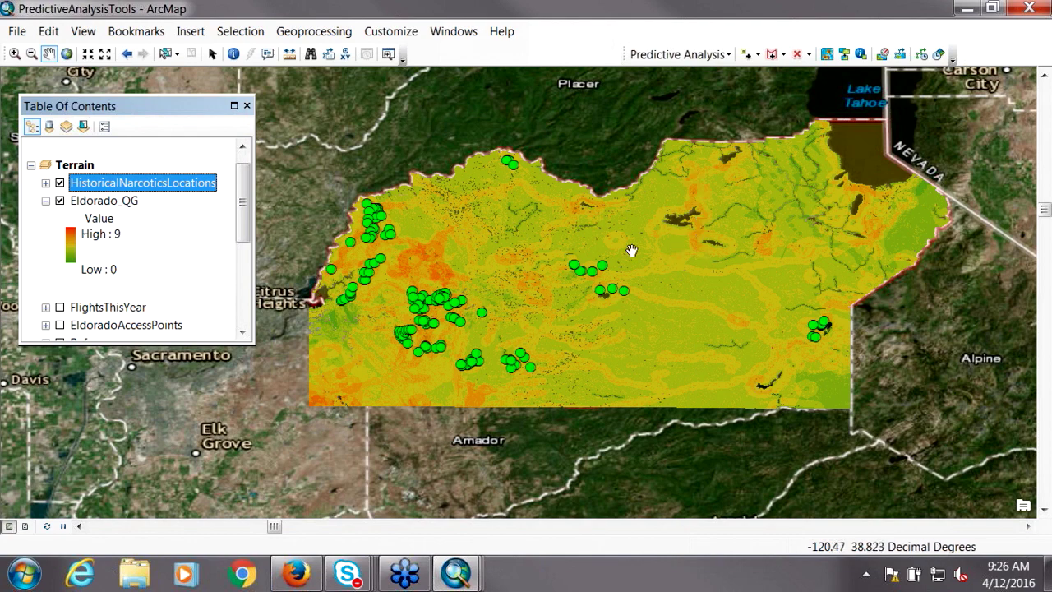
Turn on FlightsThisYear with February and March flights and place Eldorado_QG beneath them
click(46, 202)
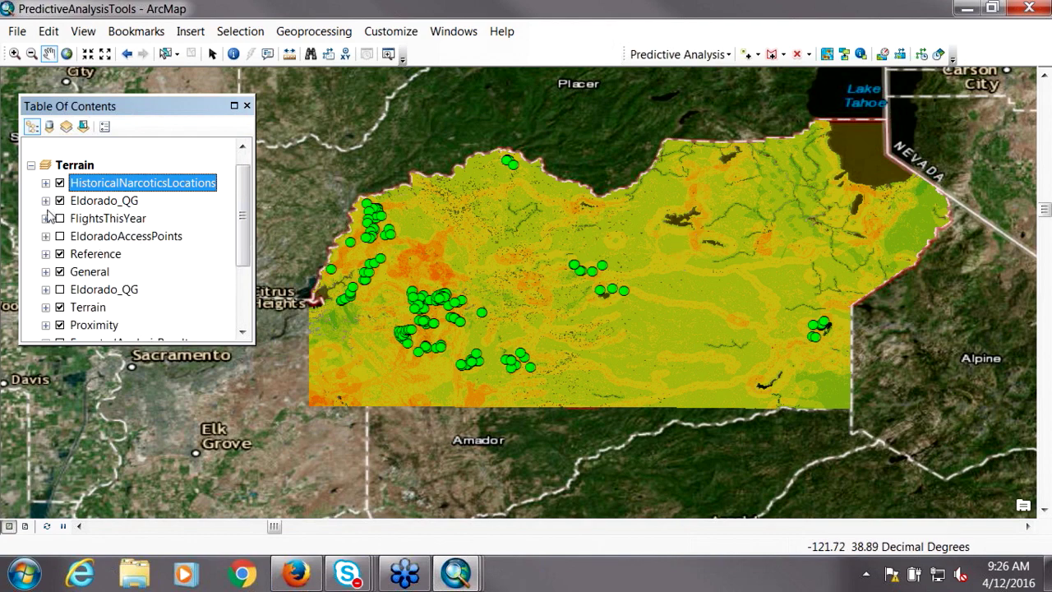
click(46, 218)
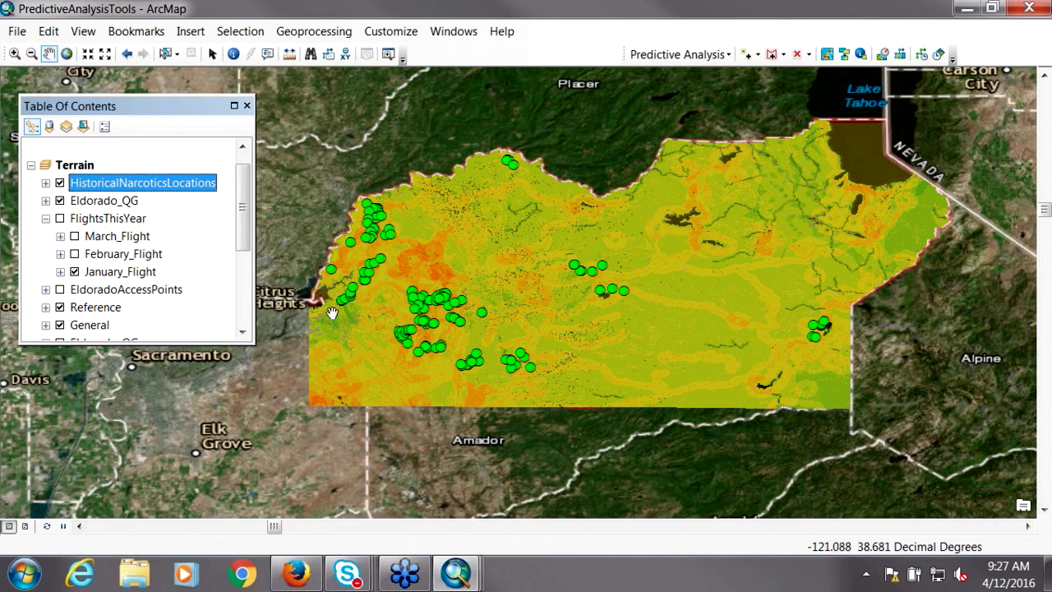
click(59, 219)
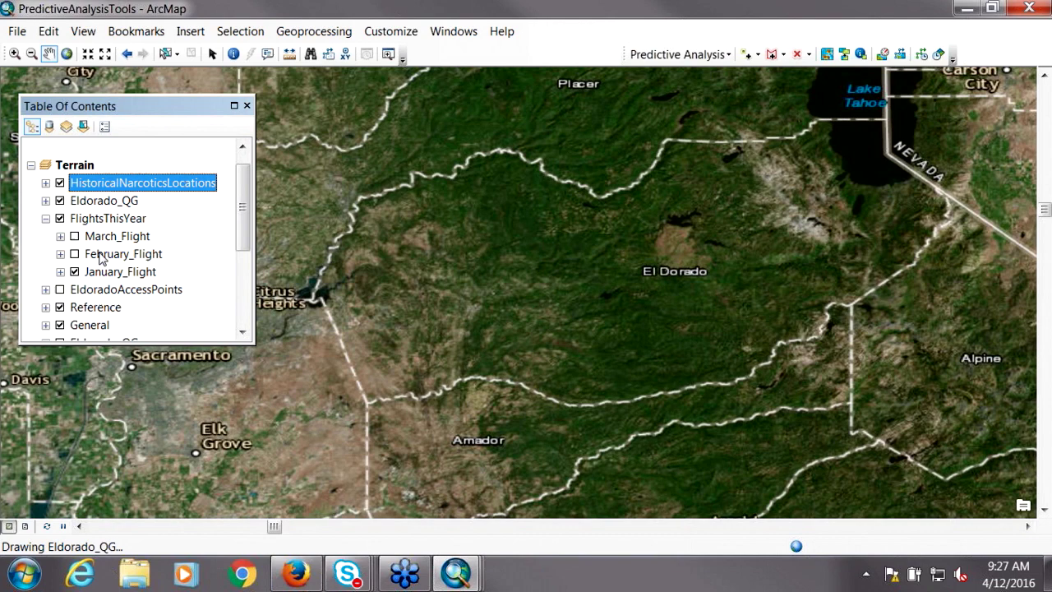
click(60, 202)
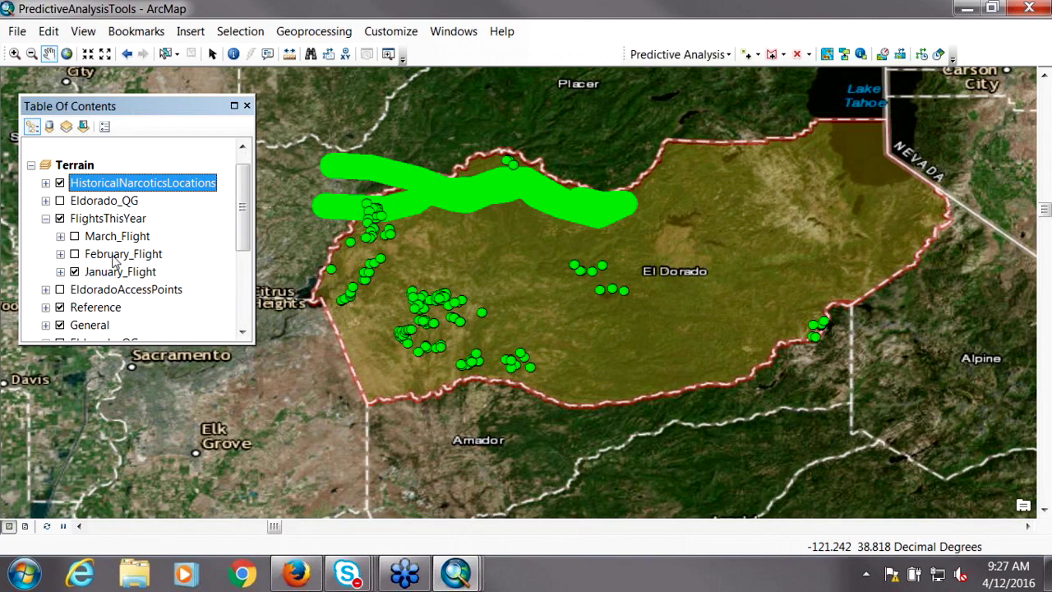
click(75, 255)
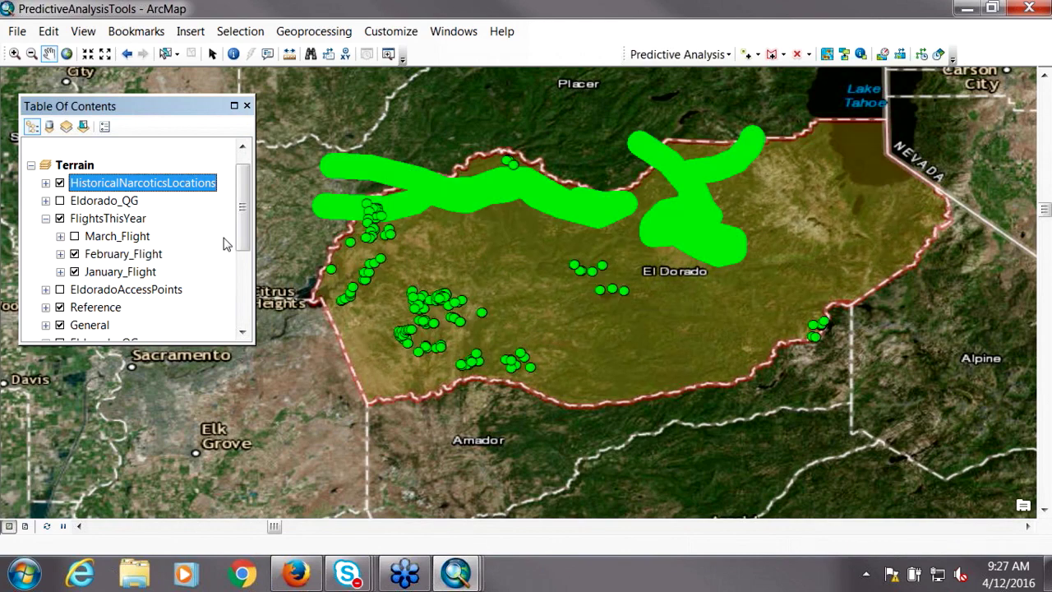
click(75, 236)
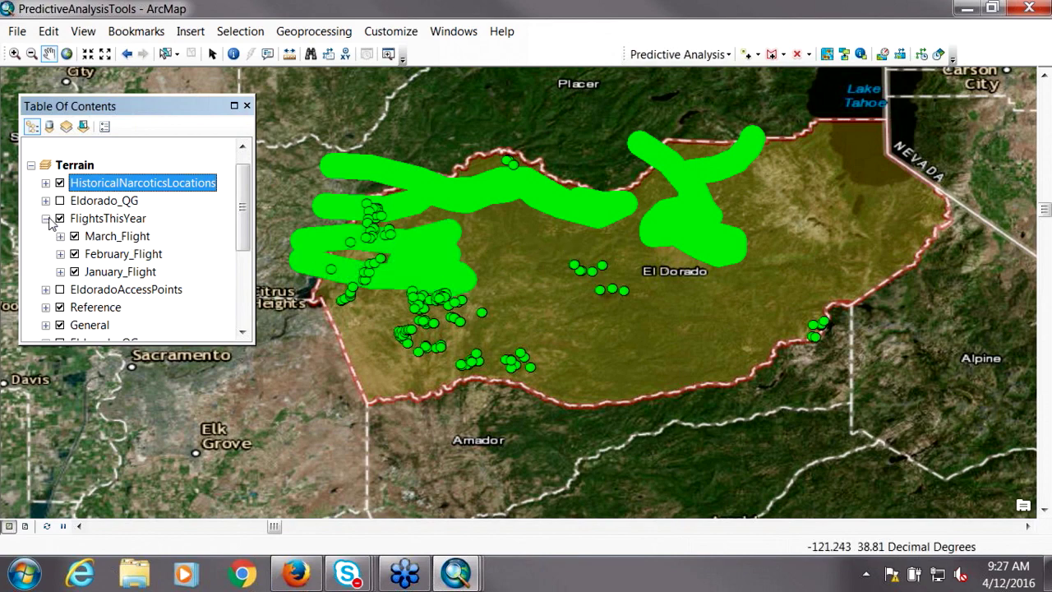
drag(90, 205, 51, 283)
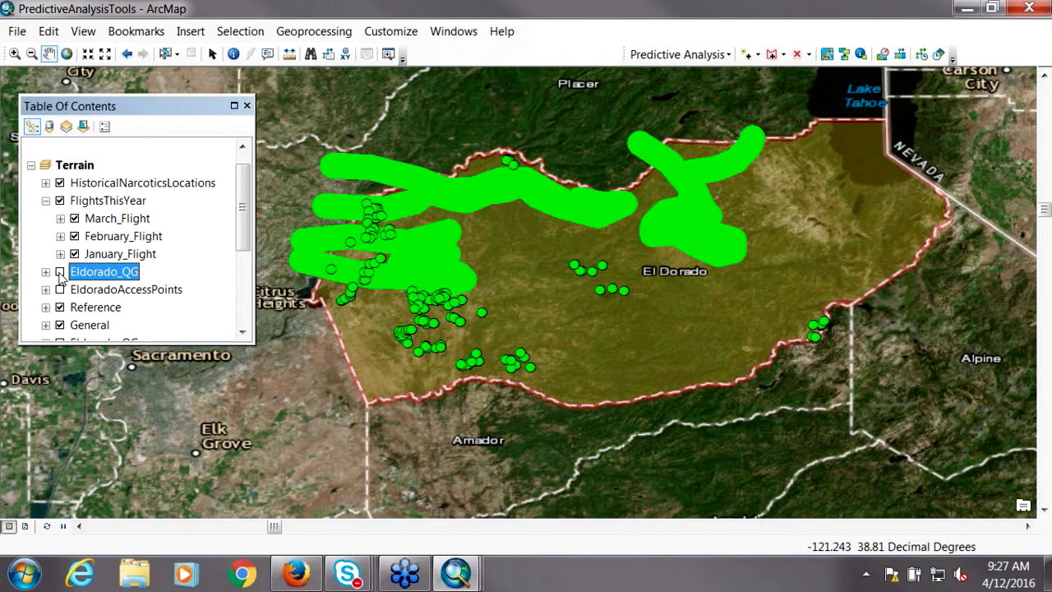
click(59, 272)
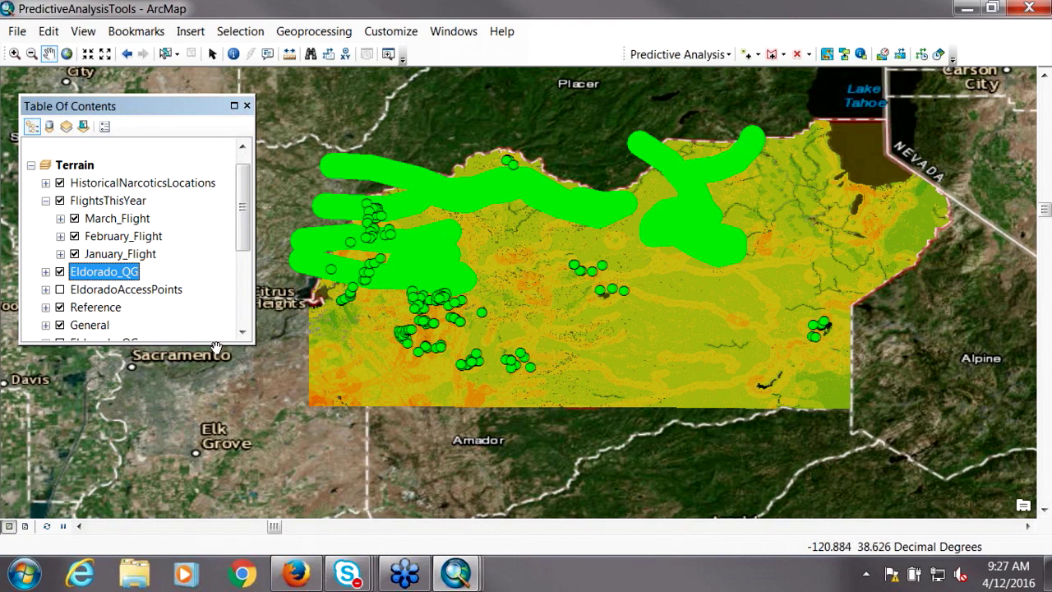
click(59, 200)
Hide the flight group and narcotics points, leaving only Eldorado_QG visible
click(45, 201)
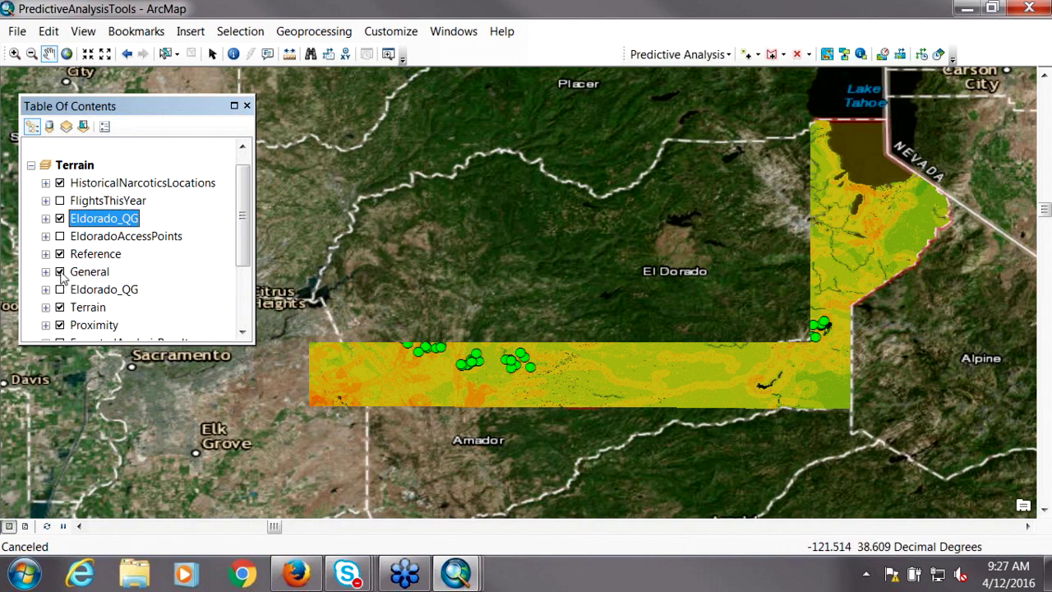
click(59, 218)
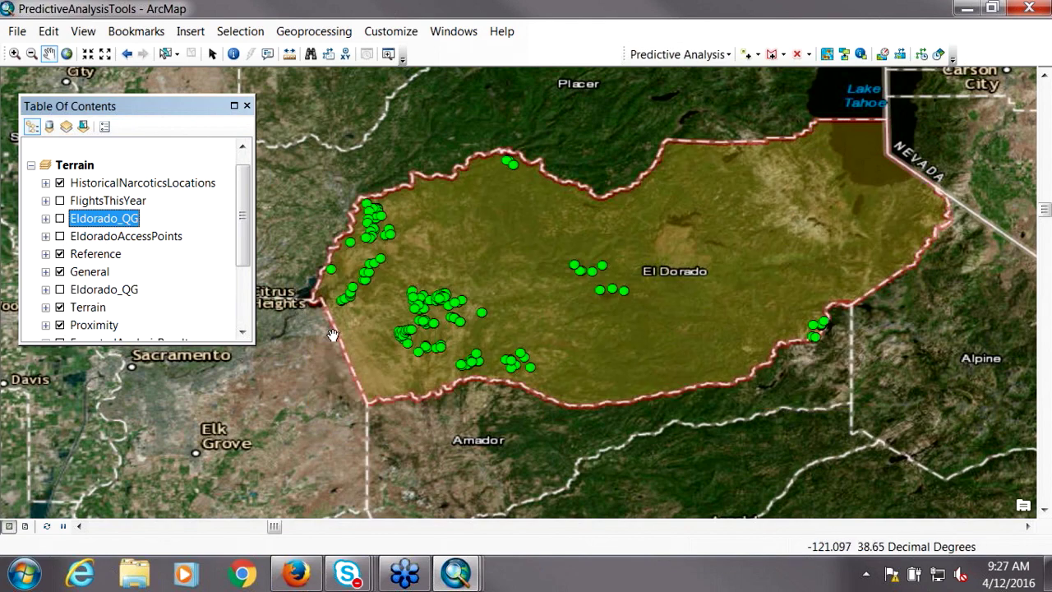
click(59, 184)
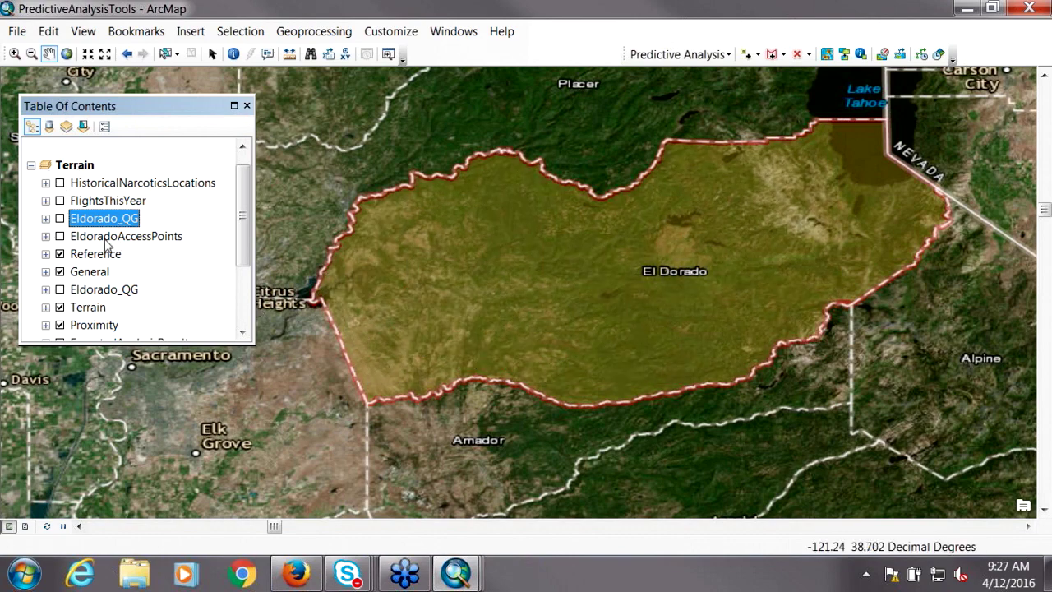
click(59, 218)
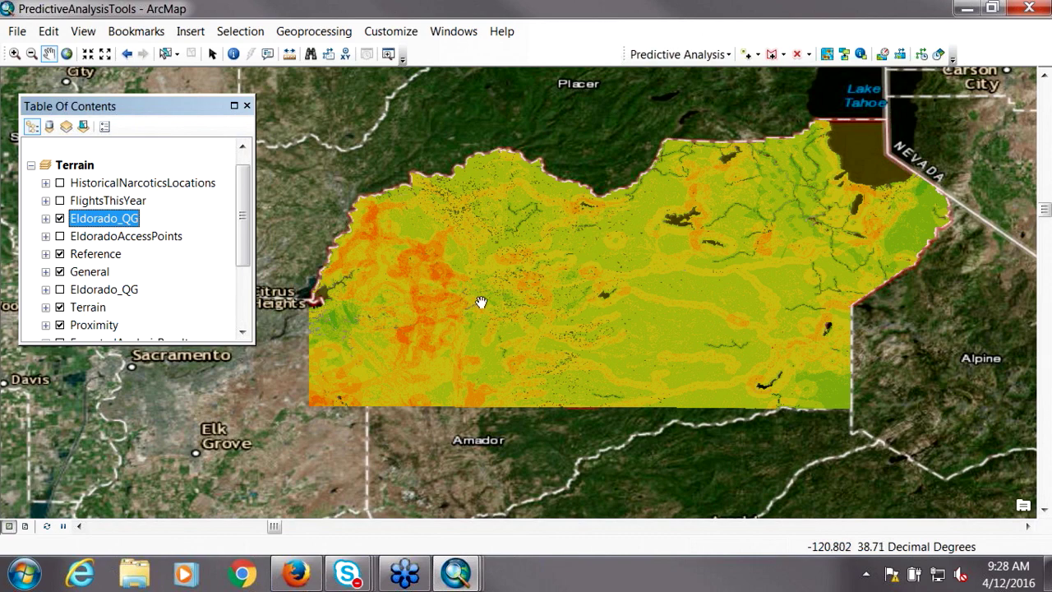
click(901, 54)
Turn on EldoradoAccessPoints above Eldorado_QG and set TF_Eldorado as the Route Finder proximity layer
drag(800, 267, 765, 178)
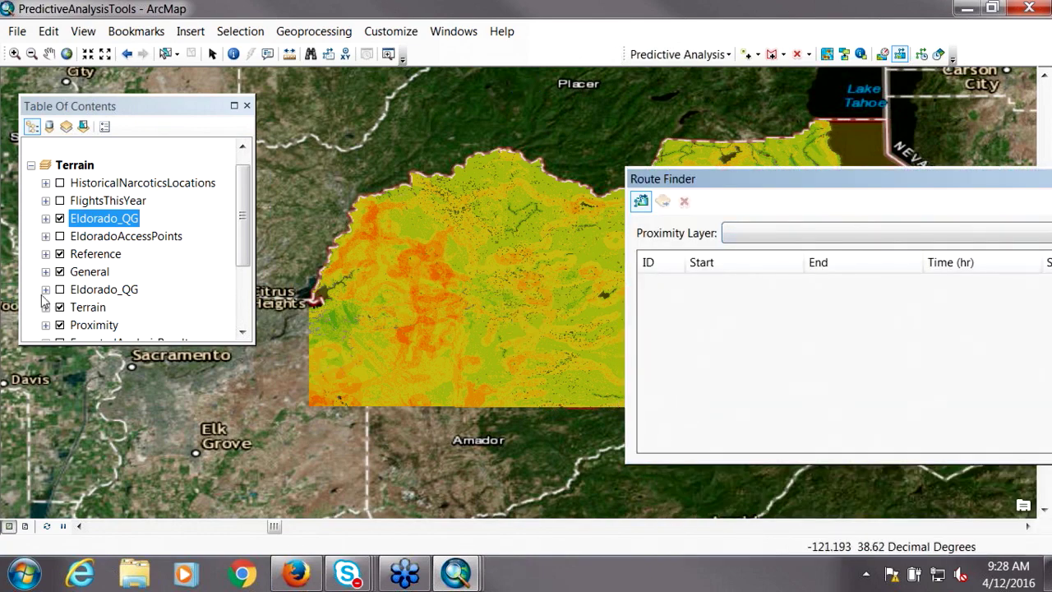
click(59, 236)
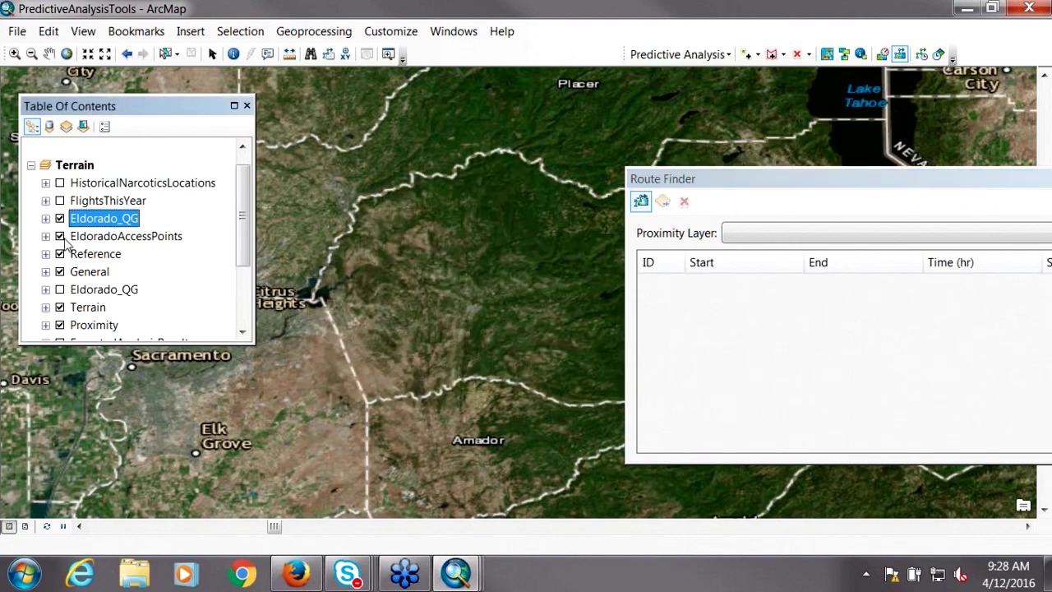
click(111, 238)
drag(111, 238, 110, 210)
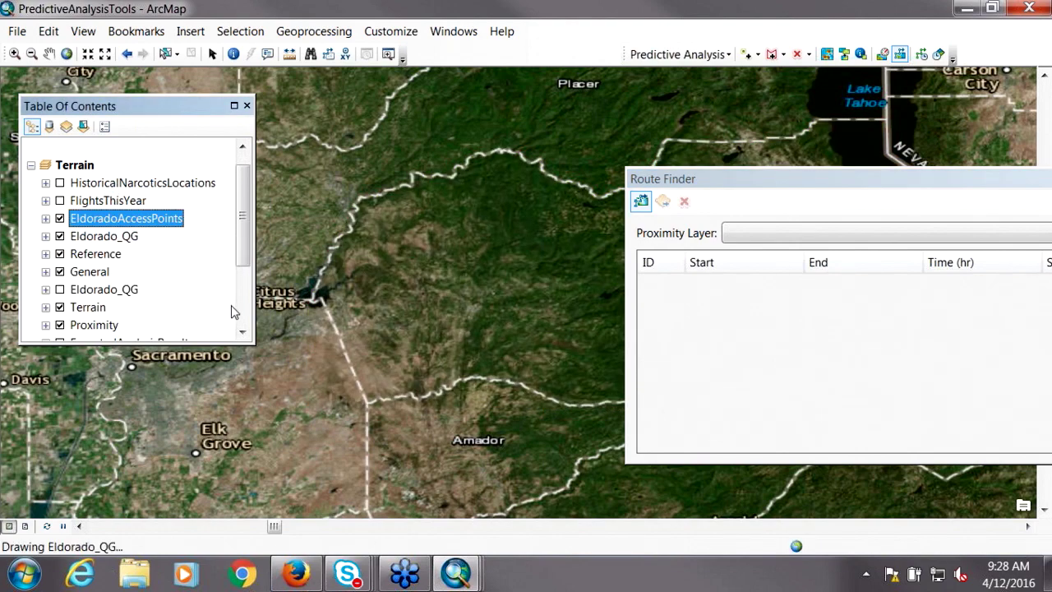
click(787, 233)
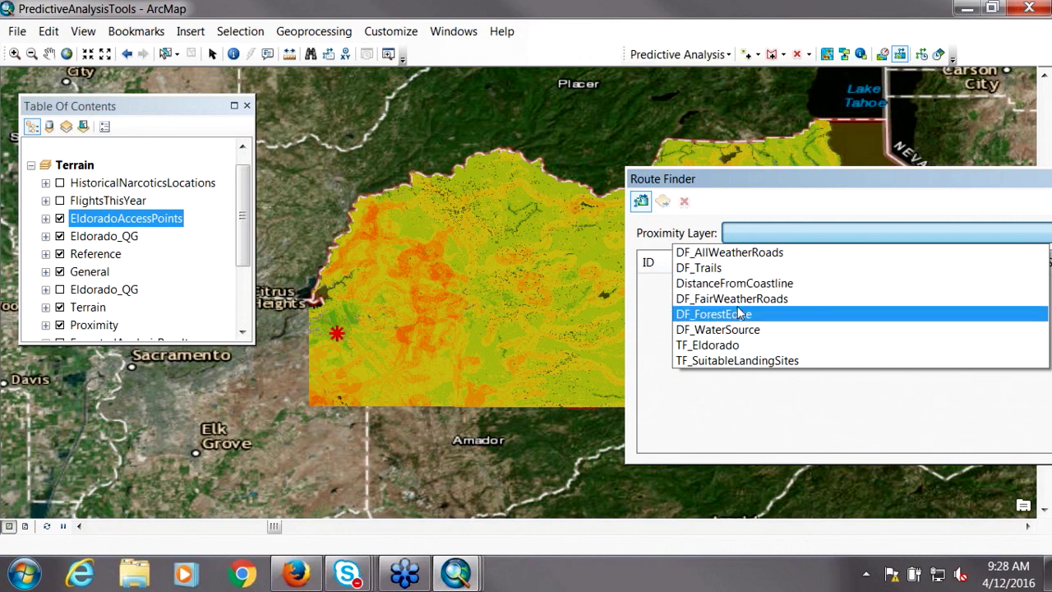
click(715, 346)
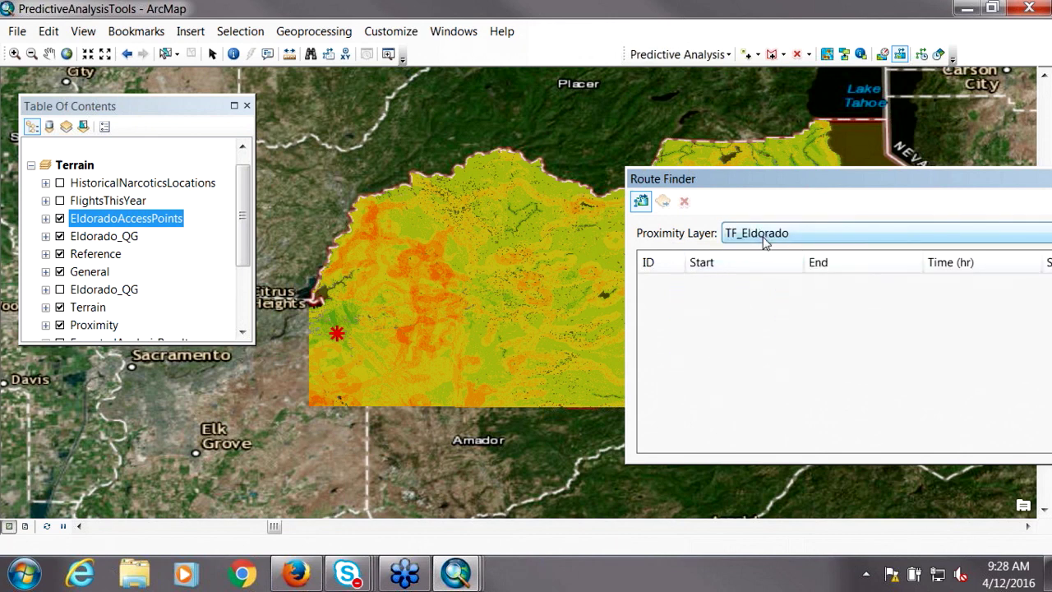
Place seven route start points across Eldorado, then shift the Route Finder window to show all result columns
click(411, 251)
click(429, 255)
click(441, 277)
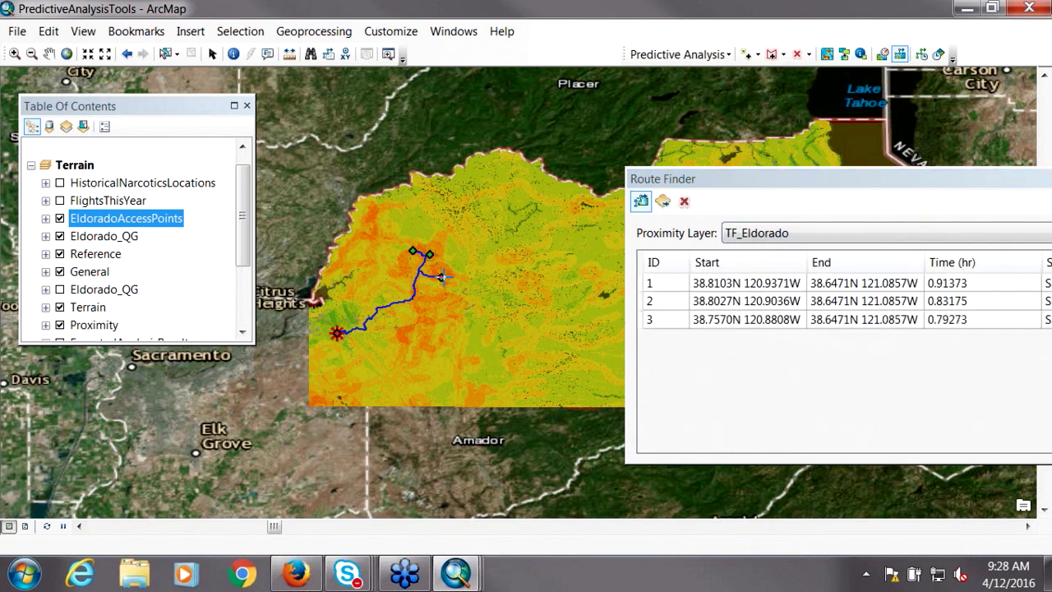
click(454, 273)
click(436, 242)
click(447, 268)
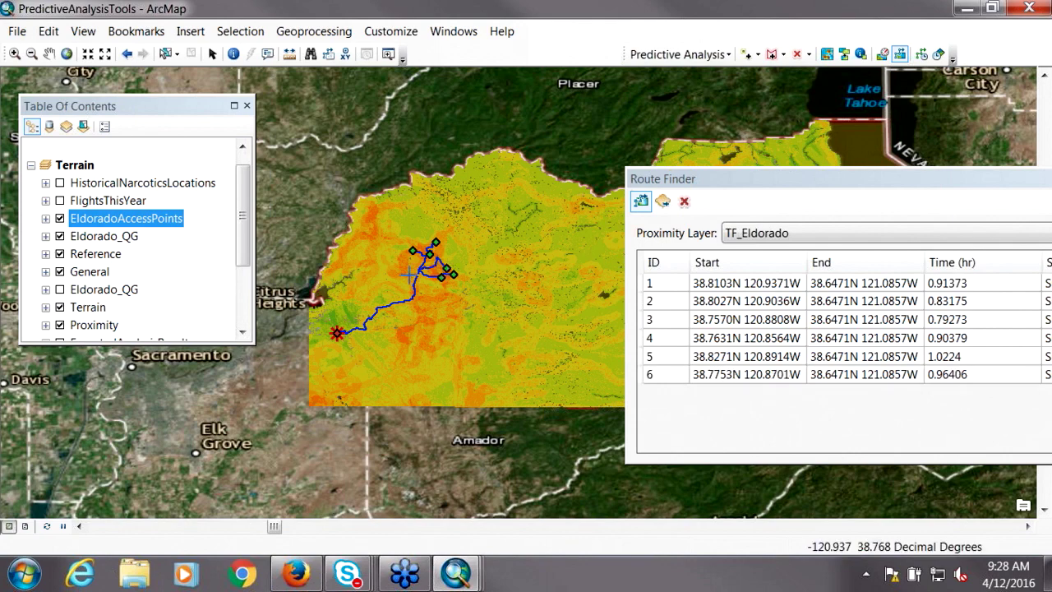
click(394, 275)
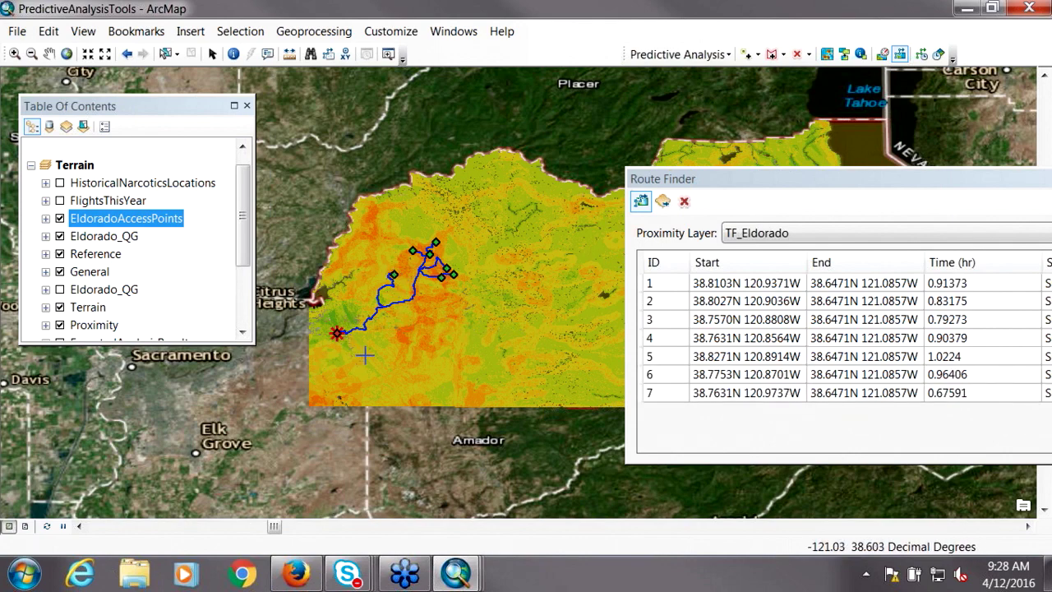
drag(888, 180, 711, 180)
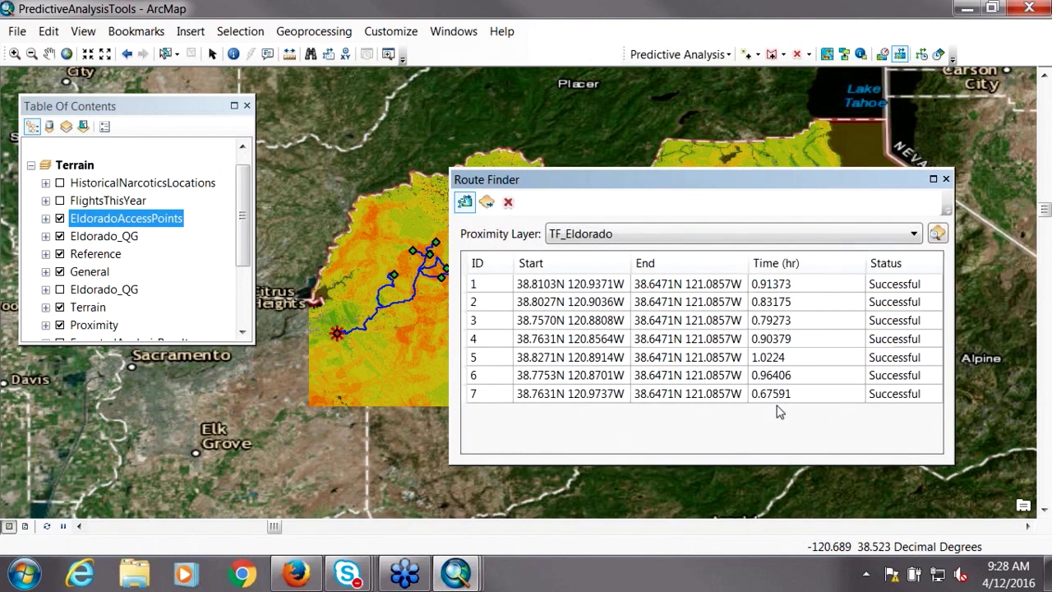
drag(693, 181, 800, 151)
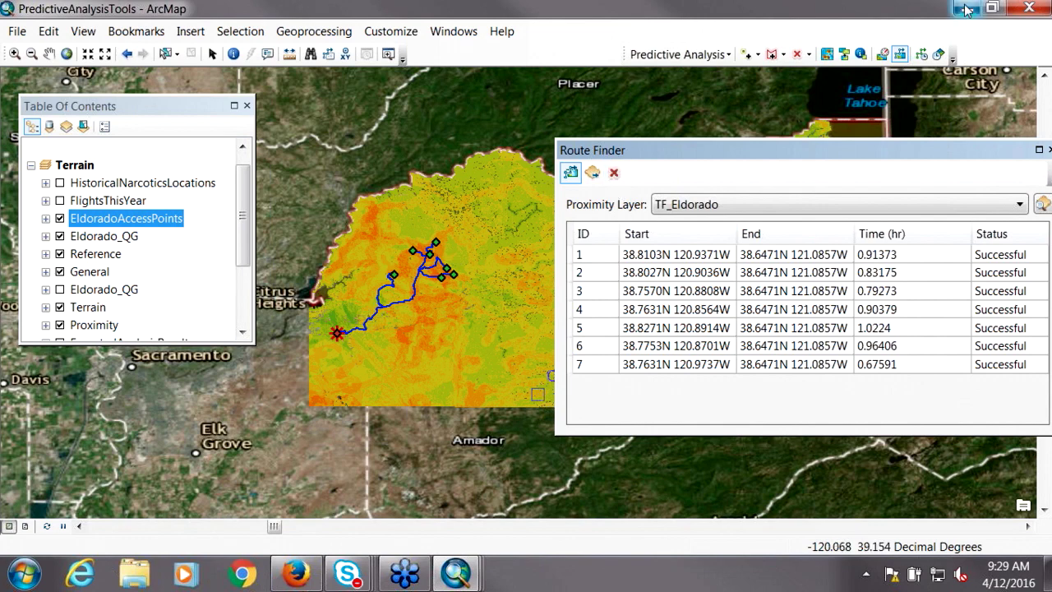
Bring Firefox forward, scroll through the Predictive Analysis Web Solution overview, then switch to the PA app
click(294, 575)
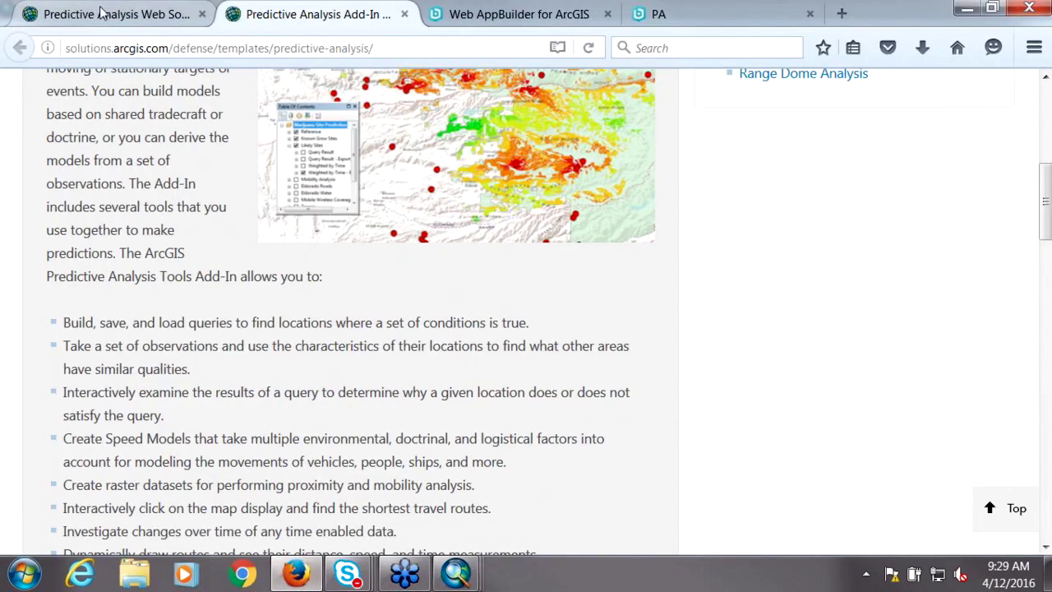
click(110, 14)
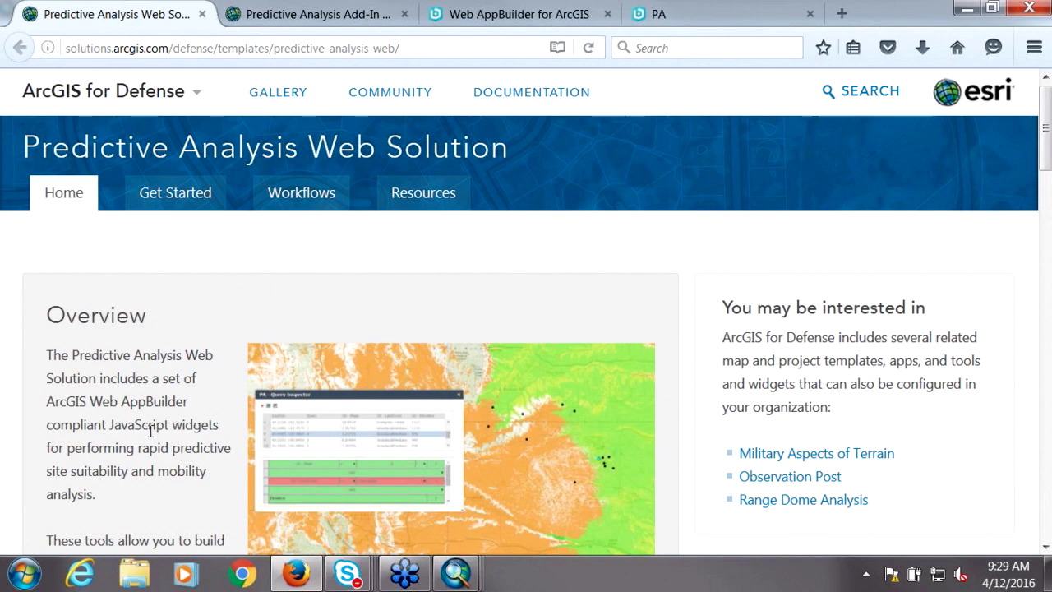
scroll(150, 432, down, 4)
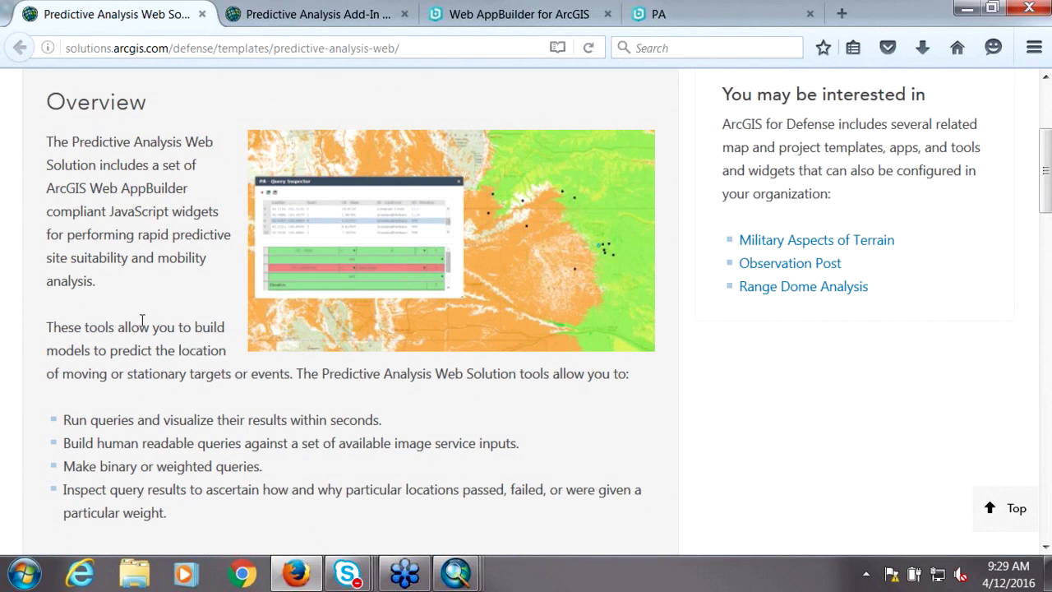
scroll(136, 205, up, 1)
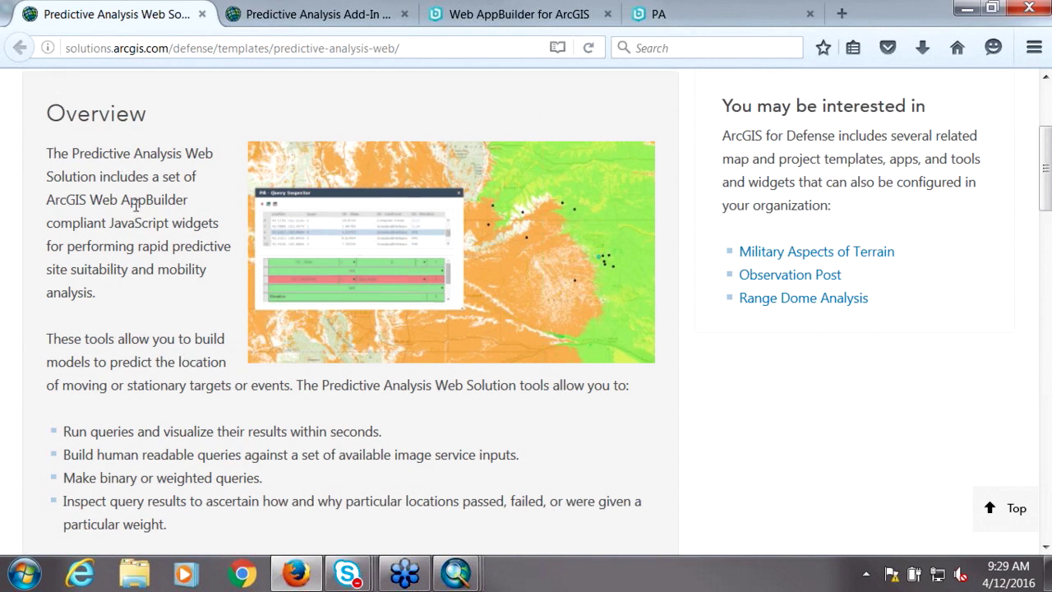
scroll(135, 205, up, 5)
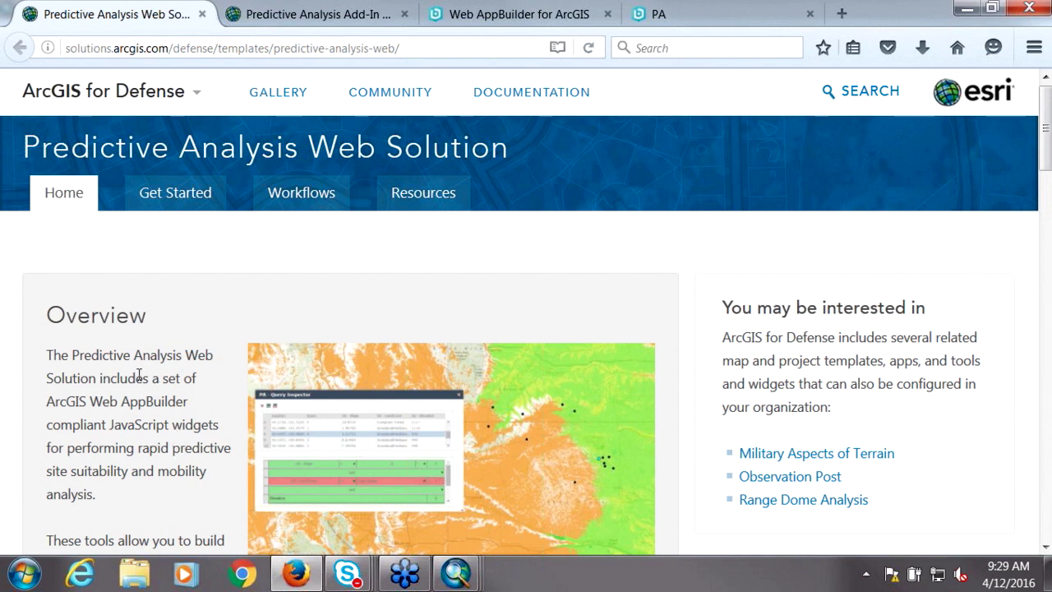
click(658, 14)
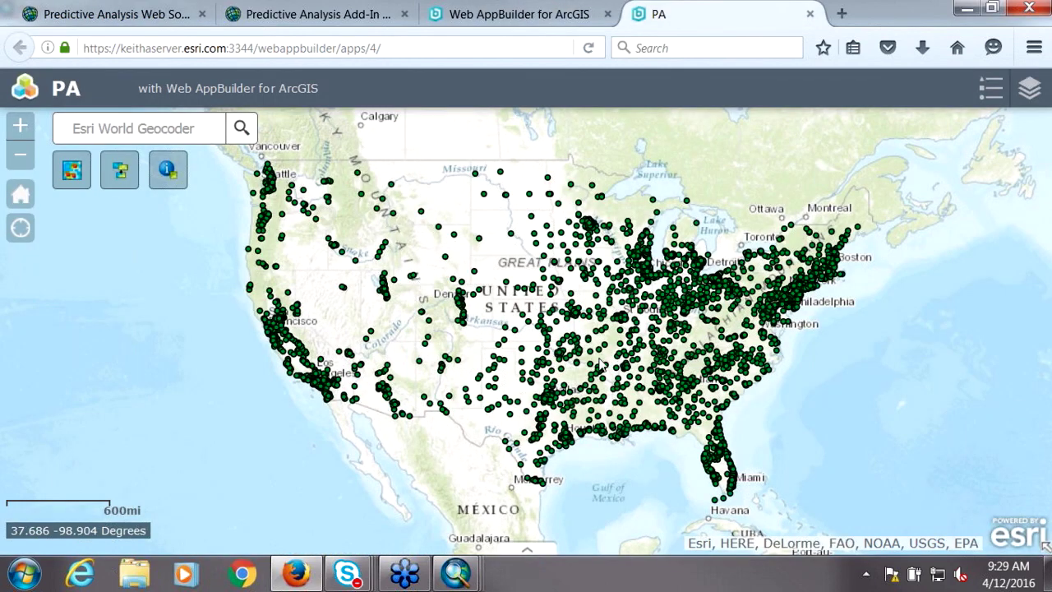
Run the slope, land cover and elevation query in PA - Query Editor, then reload the page
click(121, 176)
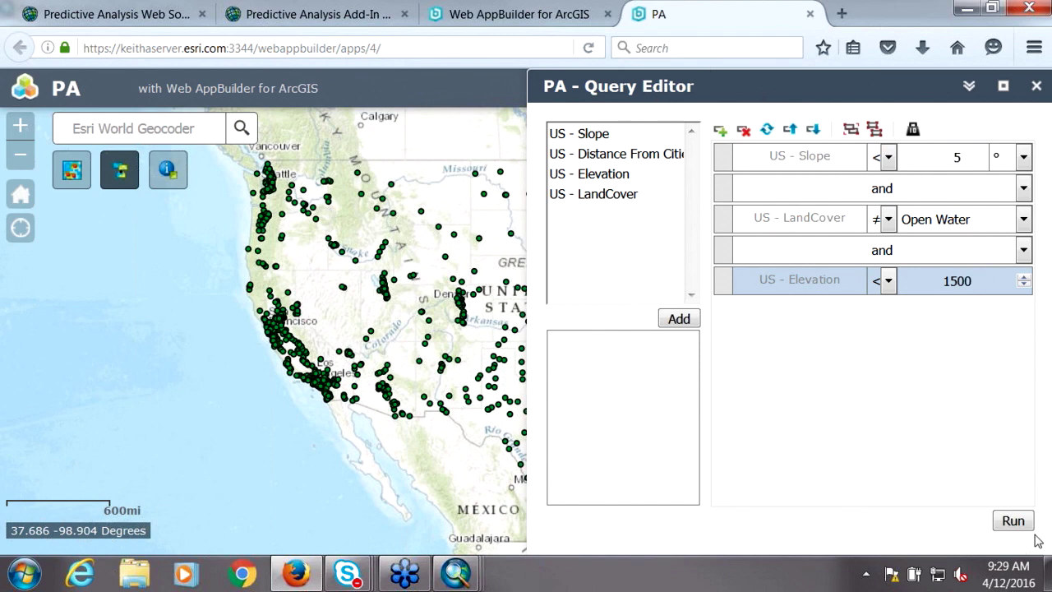
click(1013, 520)
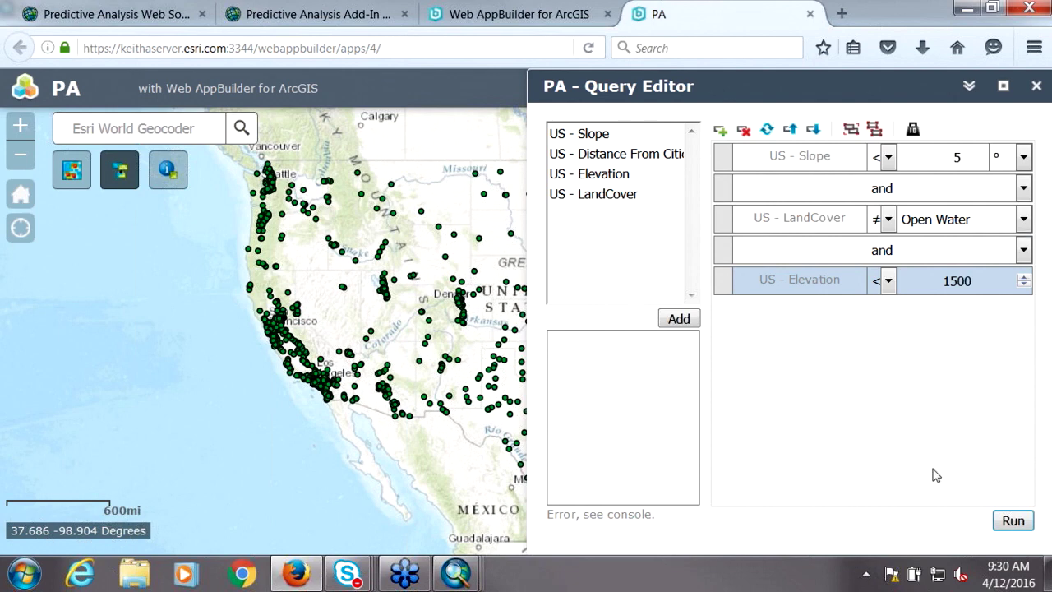
click(403, 42)
key(Return)
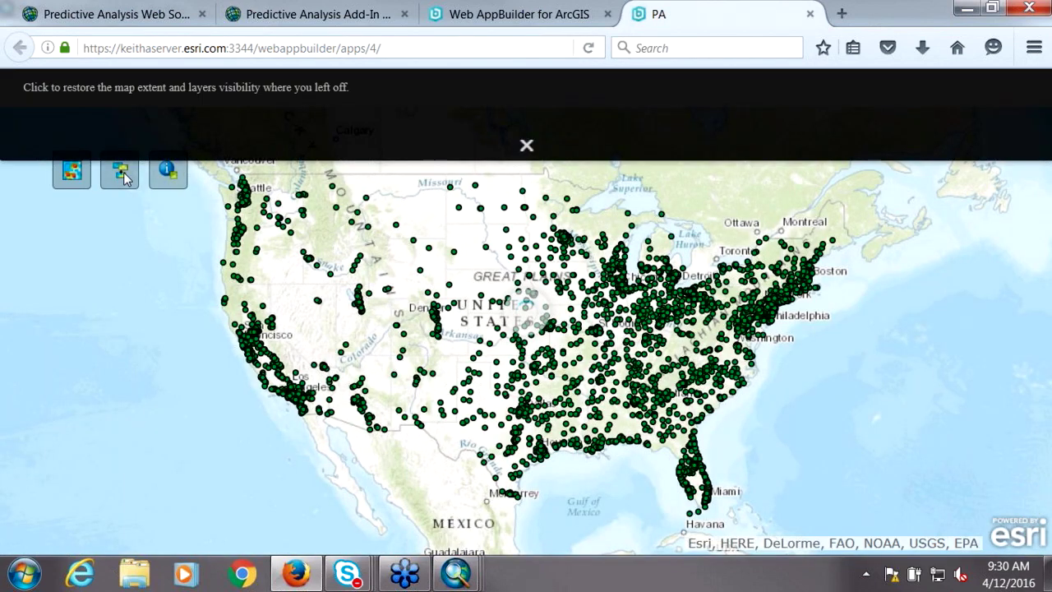
Dismiss the restore-extent prompt, rerun the three-condition suitability query, and collapse the Query Editor panel
click(523, 153)
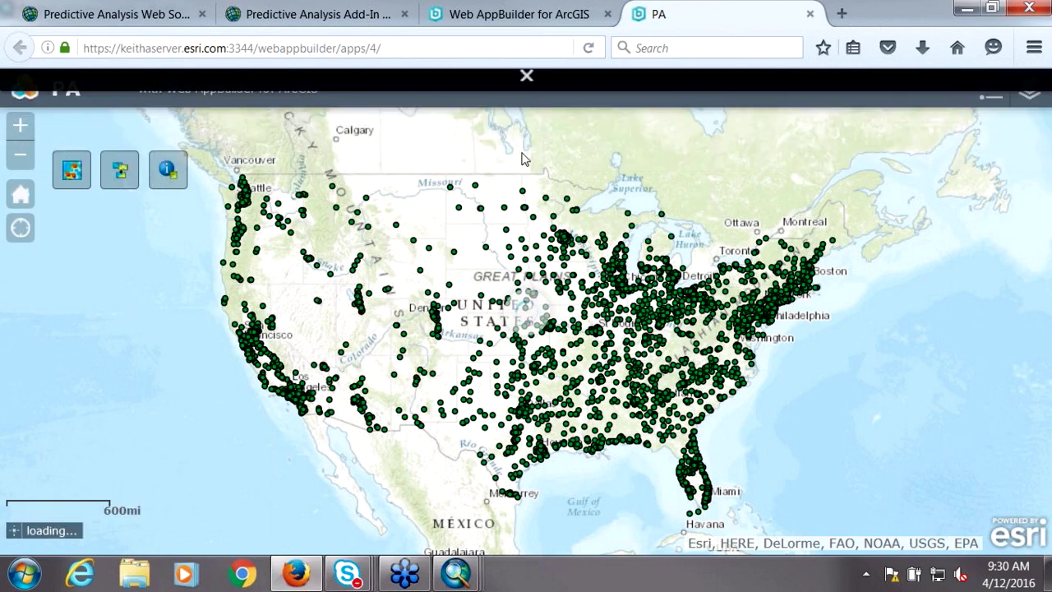
click(120, 175)
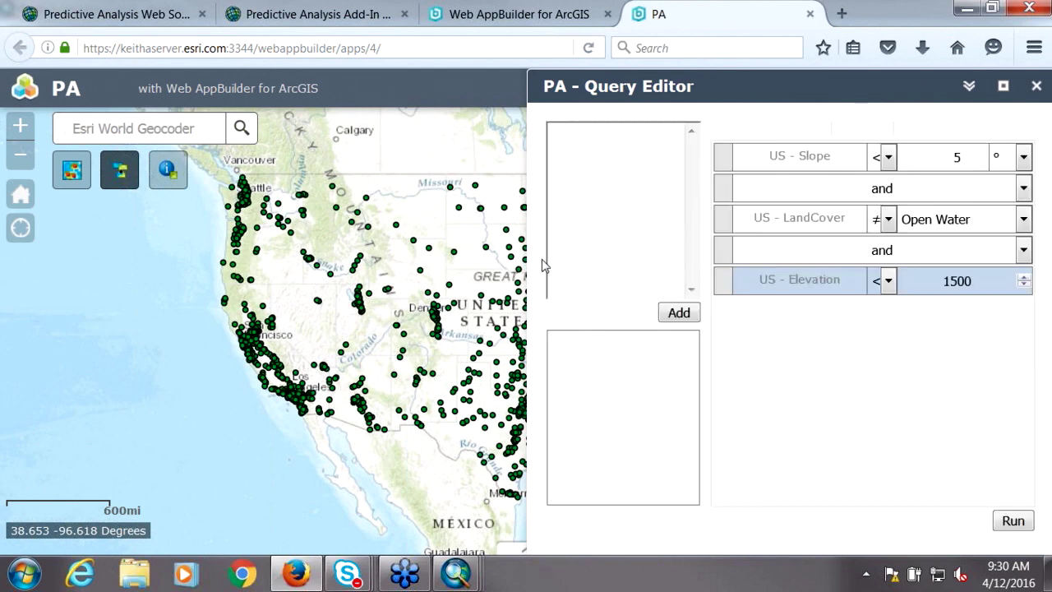
click(1011, 521)
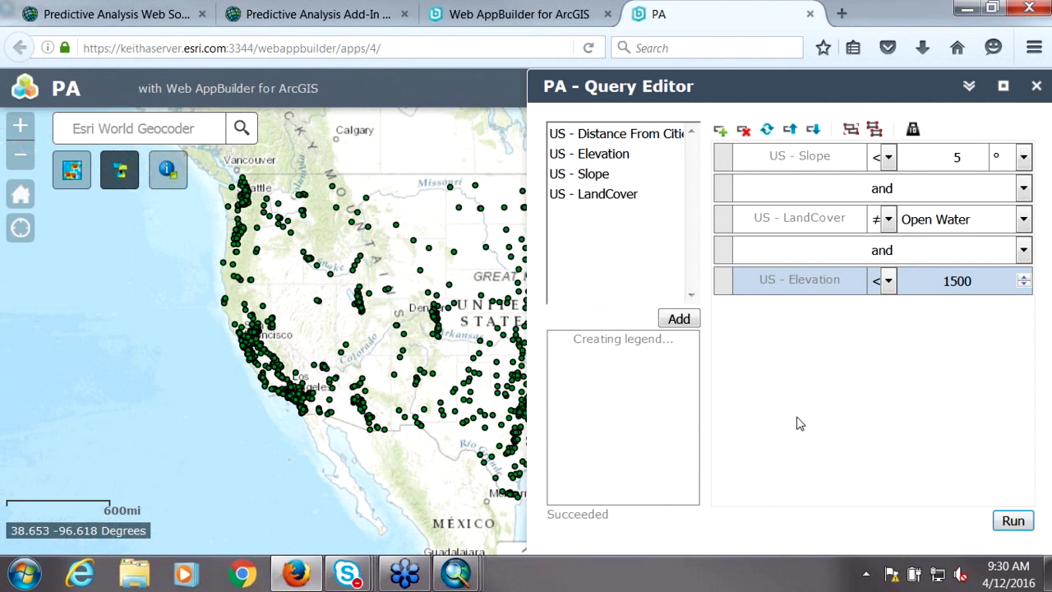
click(969, 85)
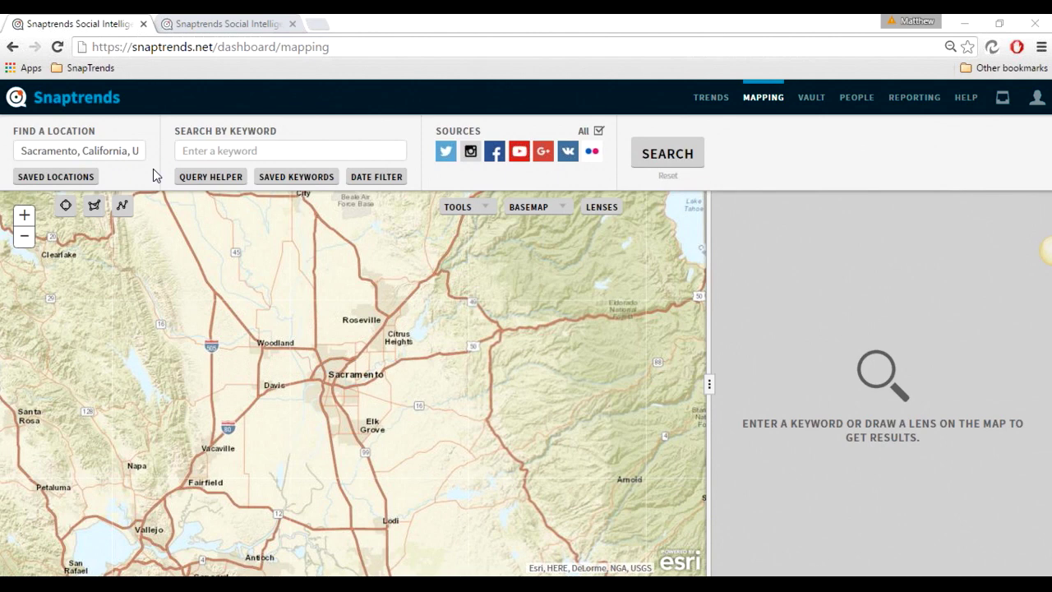
Draw a circular search lens around Sacramento and search it for the keyword 'Weed'
click(66, 207)
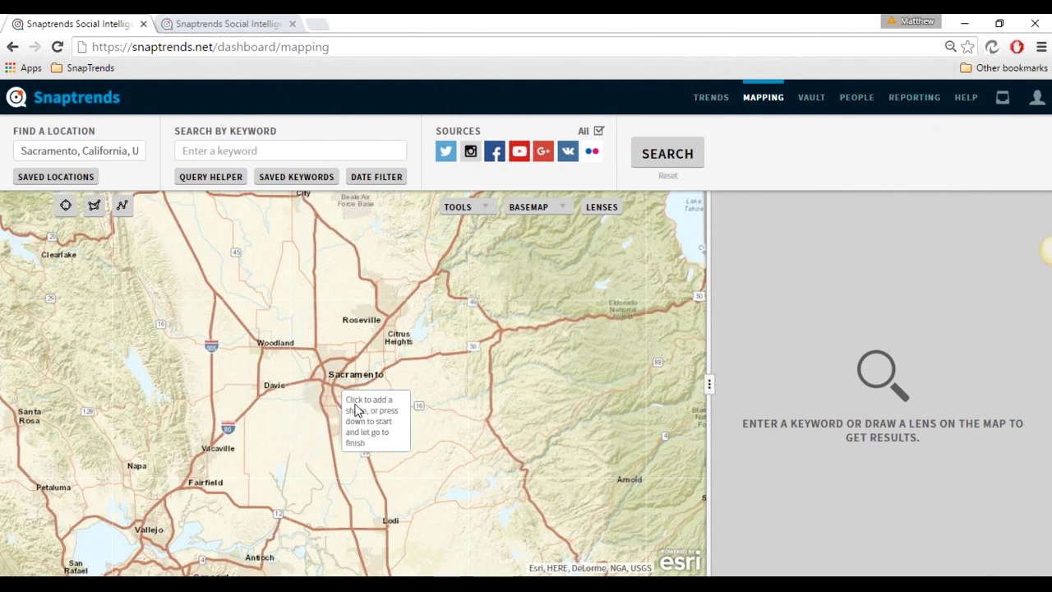
drag(345, 381, 373, 486)
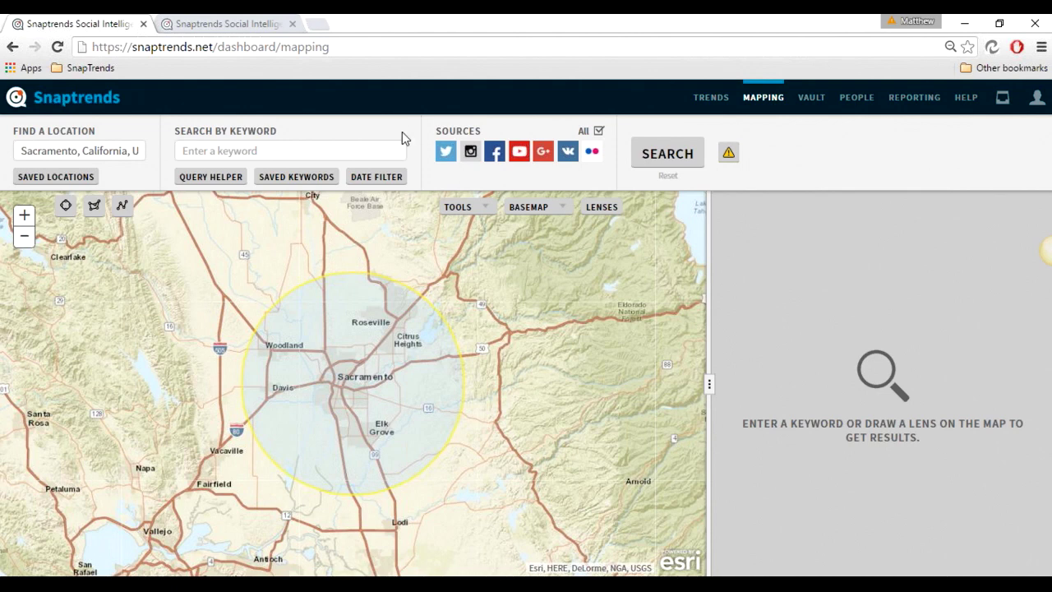
click(335, 150)
text(Weed)
click(648, 148)
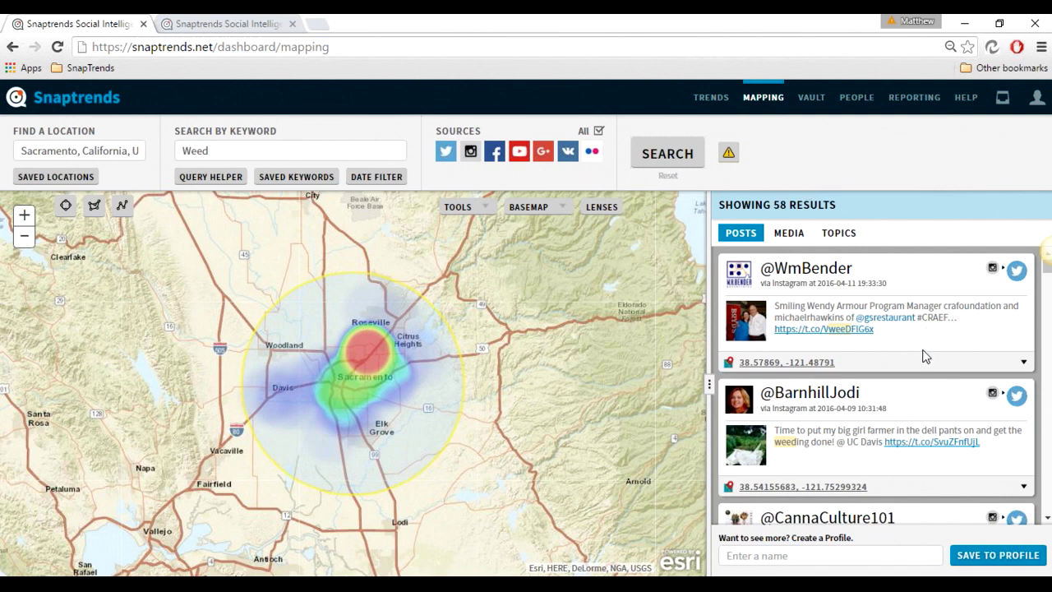
Scroll up and down through the Posts results list of the Weed search
scroll(922, 355, down, 2)
scroll(924, 368, up, 2)
scroll(935, 364, down, 2)
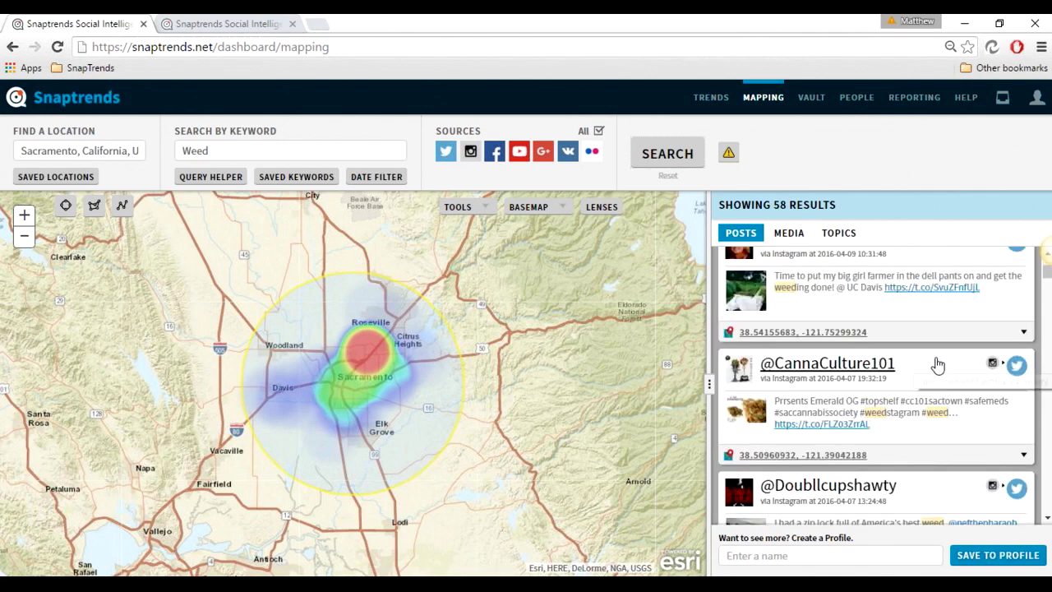
scroll(937, 365, down, 1)
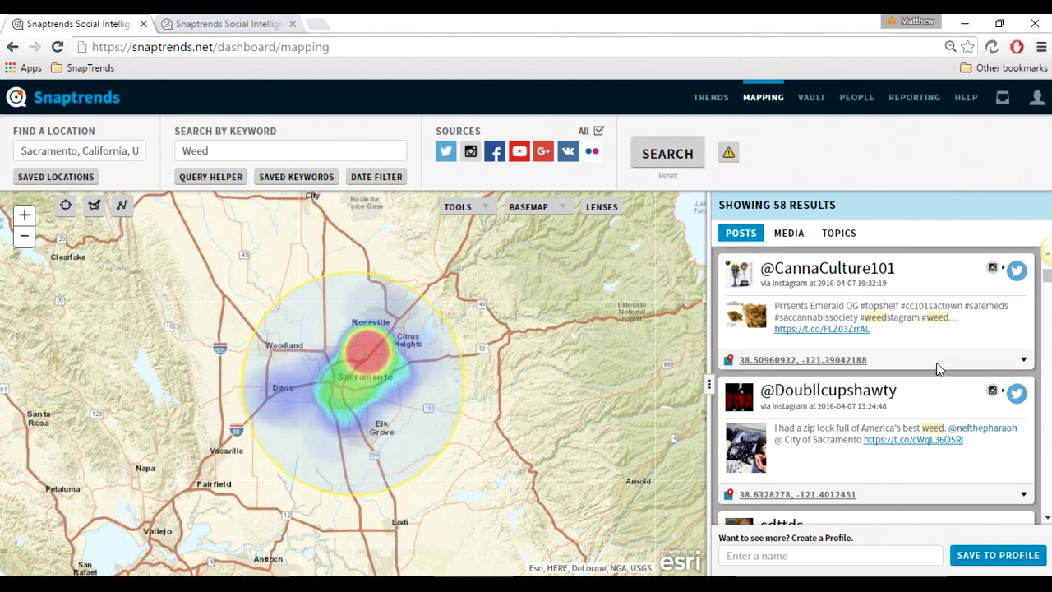
scroll(936, 370, down, 1)
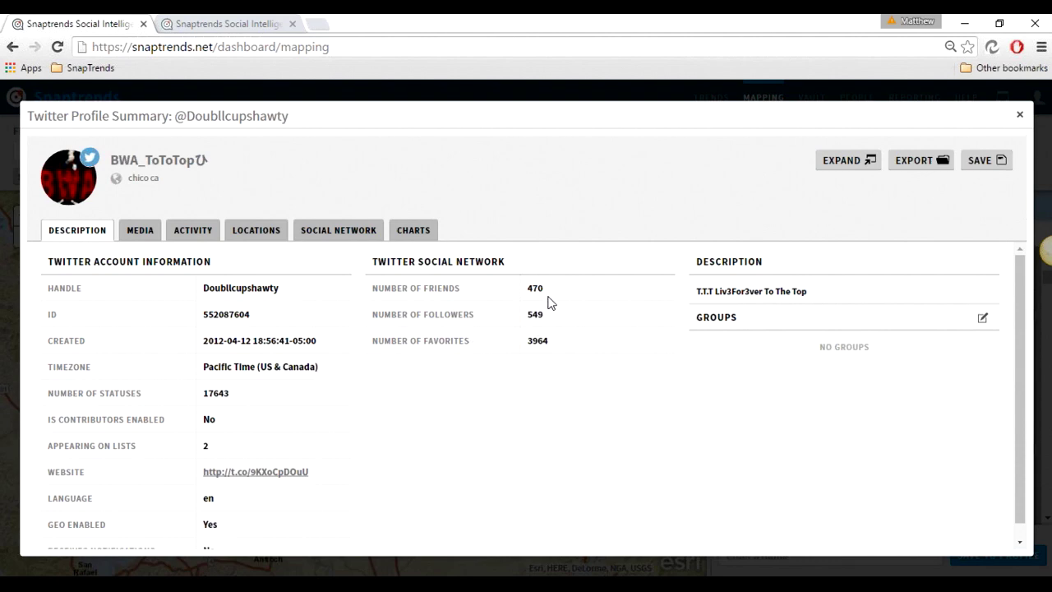
double_click(535, 345)
click(530, 216)
click(138, 230)
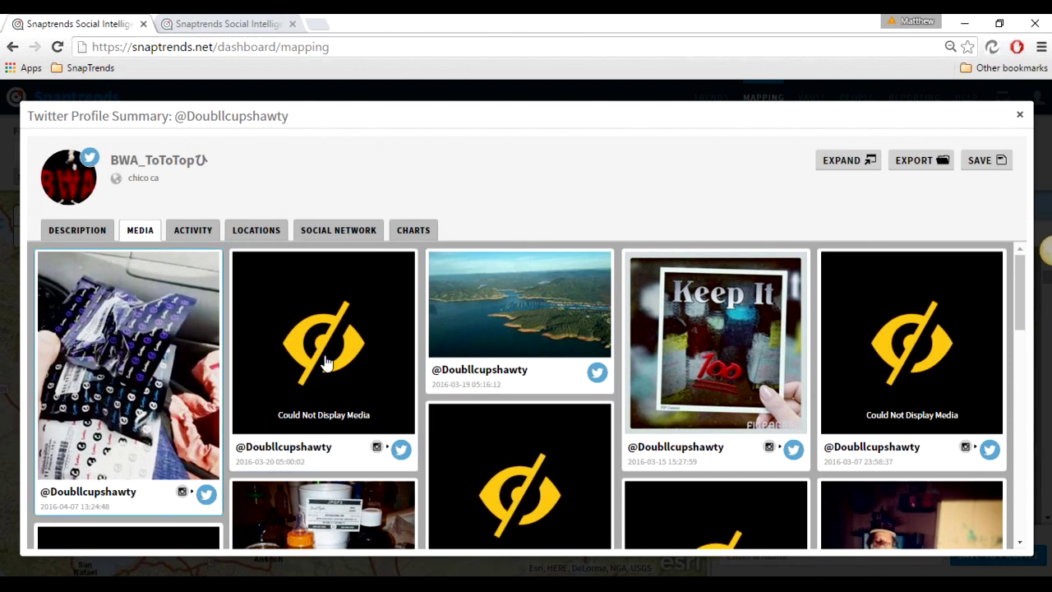
scroll(516, 378, down, 2)
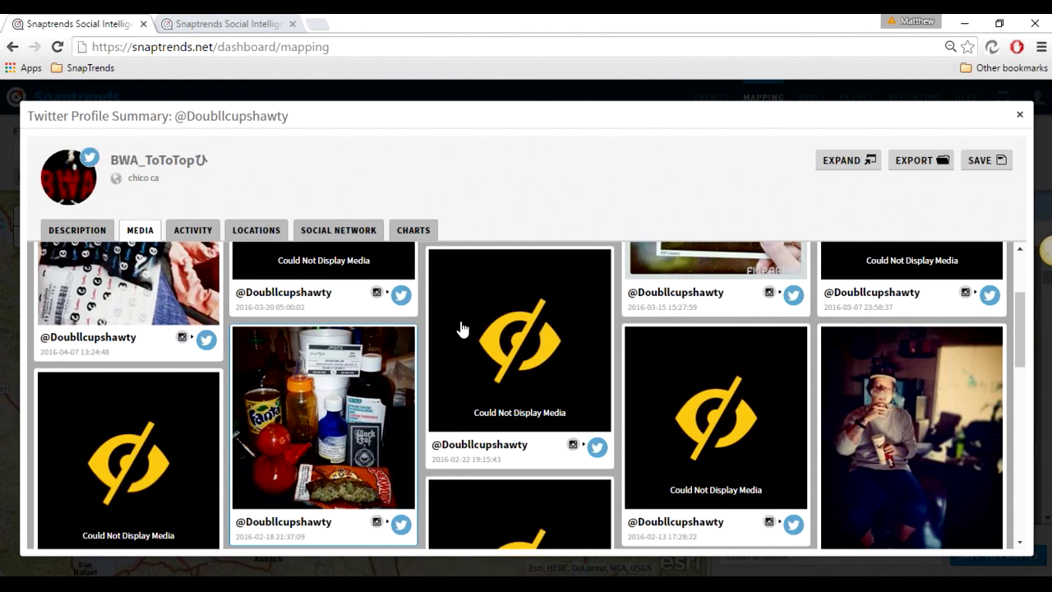
click(482, 263)
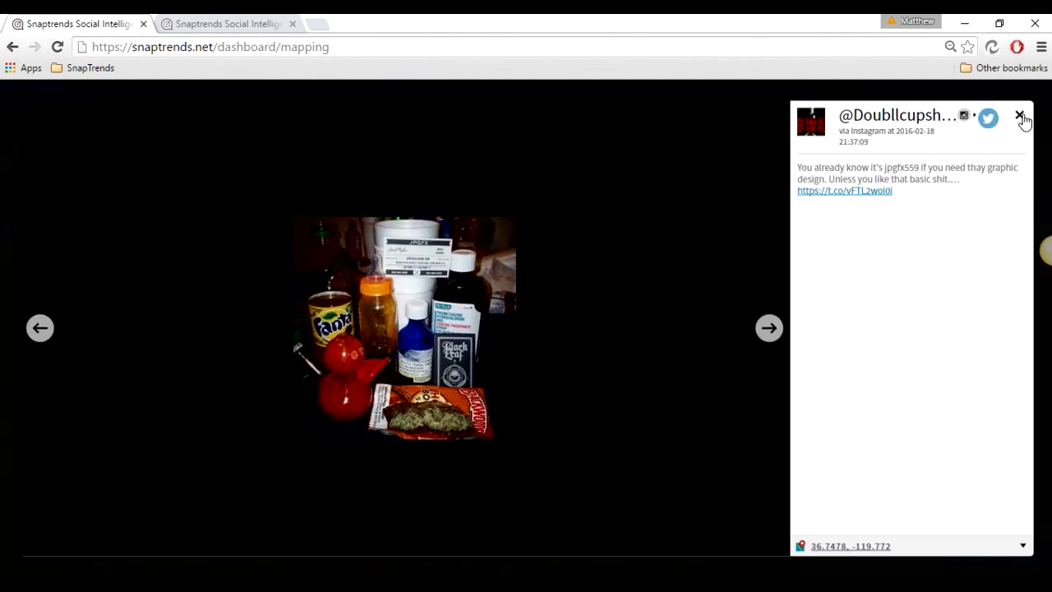
click(731, 276)
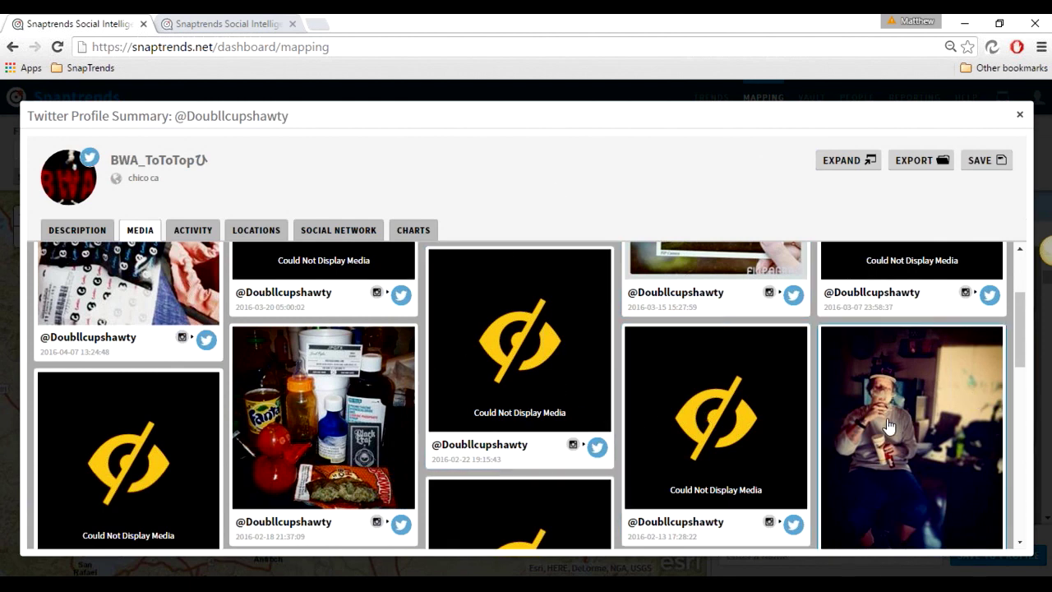
scroll(890, 425, down, 2)
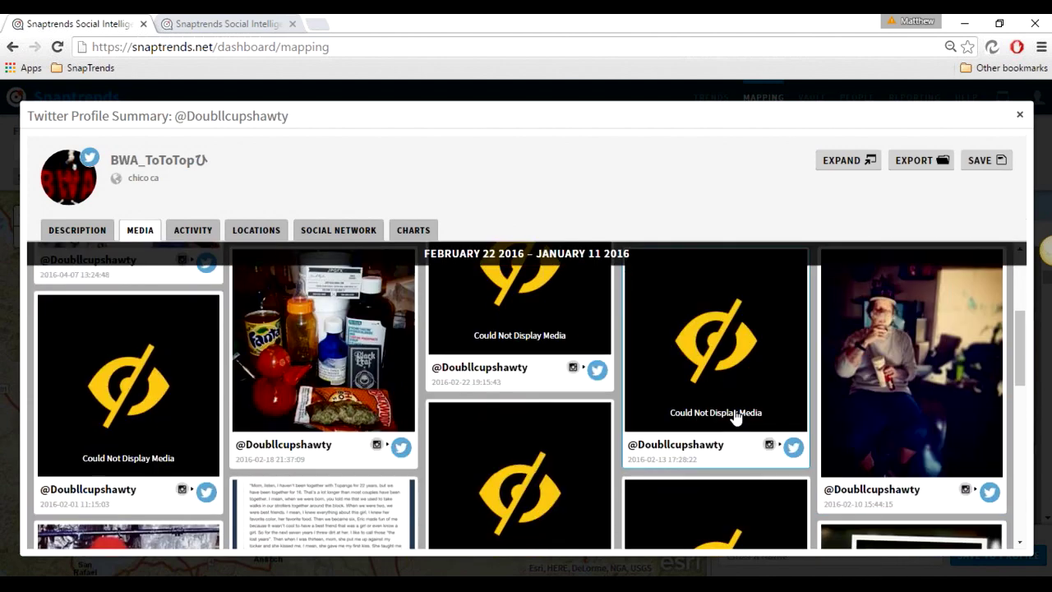
scroll(501, 386, down, 4)
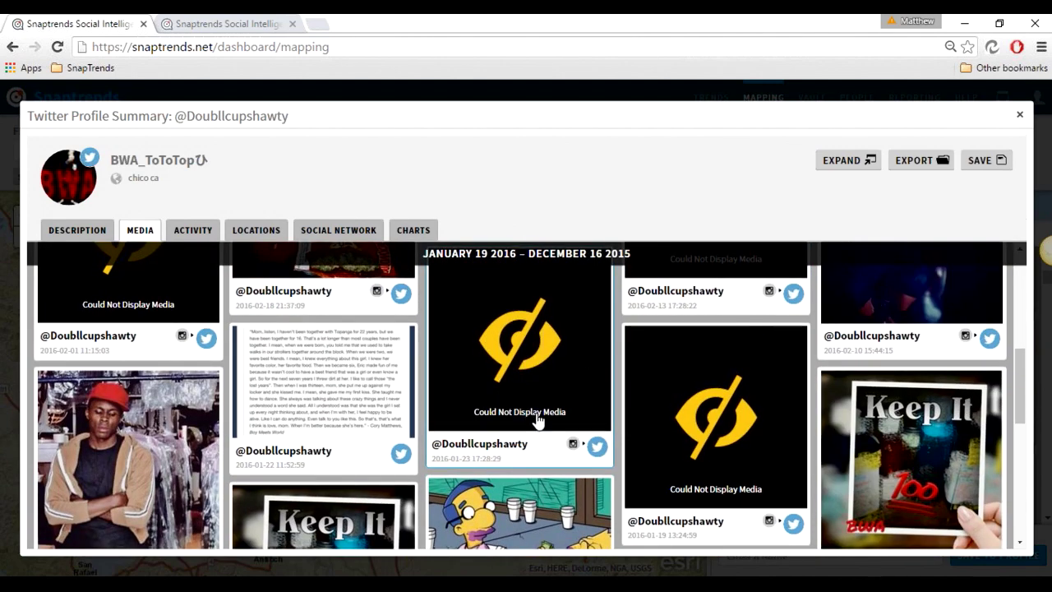
scroll(526, 329, up, 6)
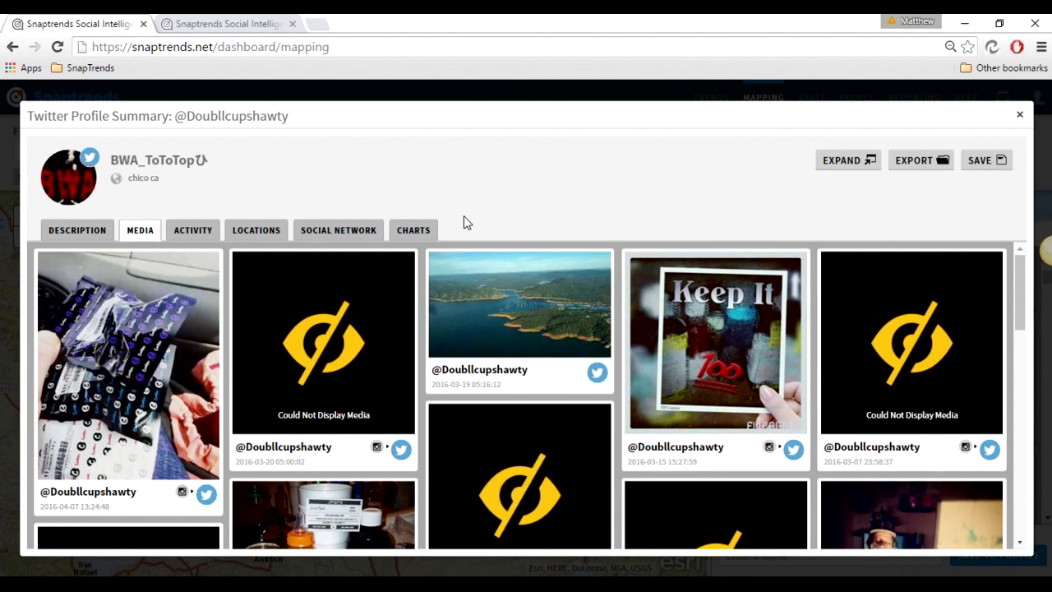
click(258, 230)
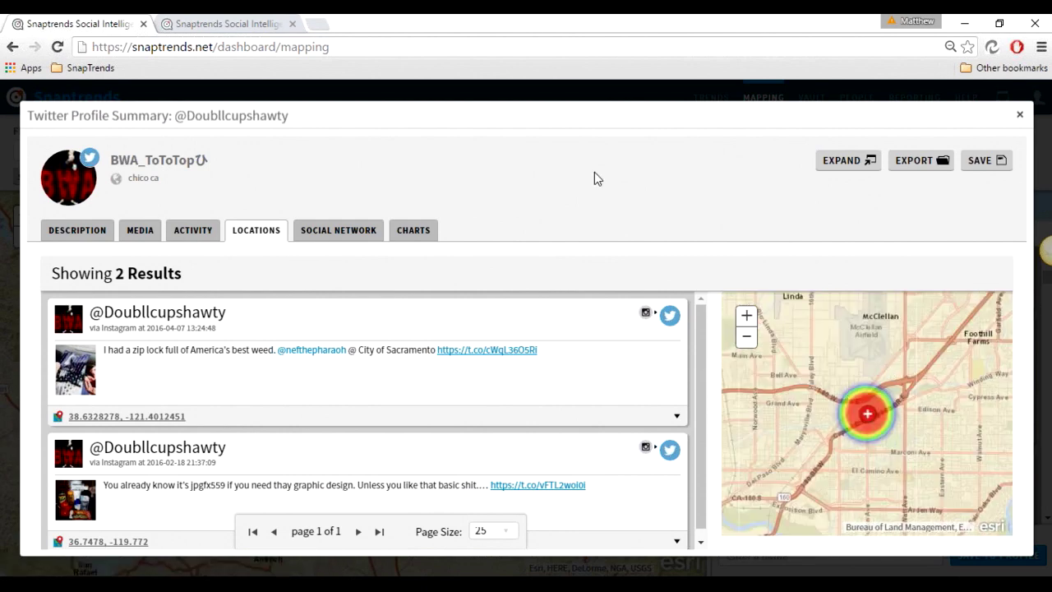
Zoom the profile's locations map out four steps to reveal the Sacramento and Fresno hotspots
scroll(617, 362, down, 1)
scroll(617, 362, down, 1)
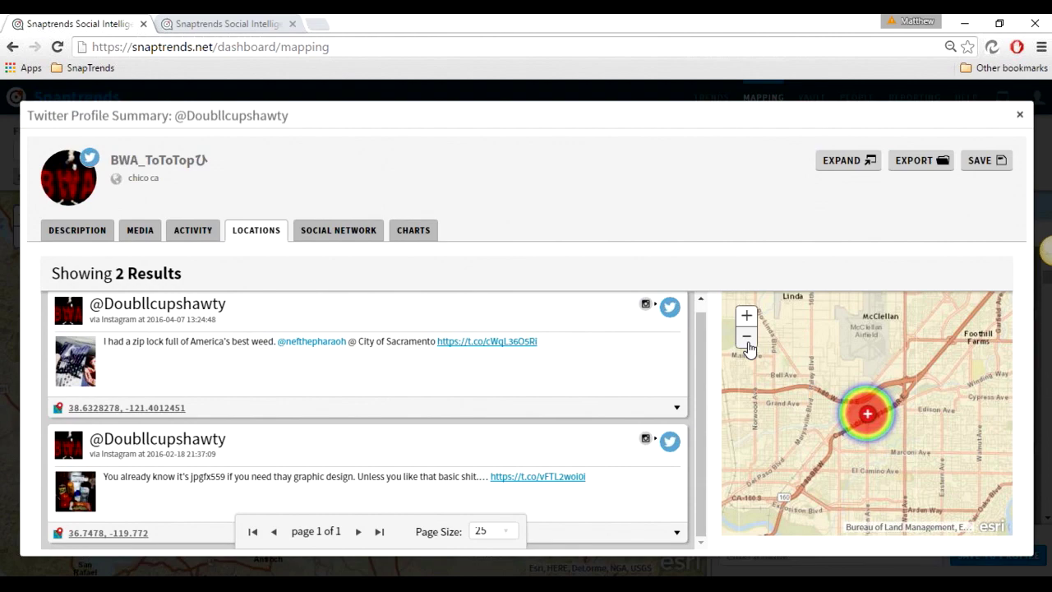
click(746, 337)
click(746, 338)
click(746, 338)
click(747, 337)
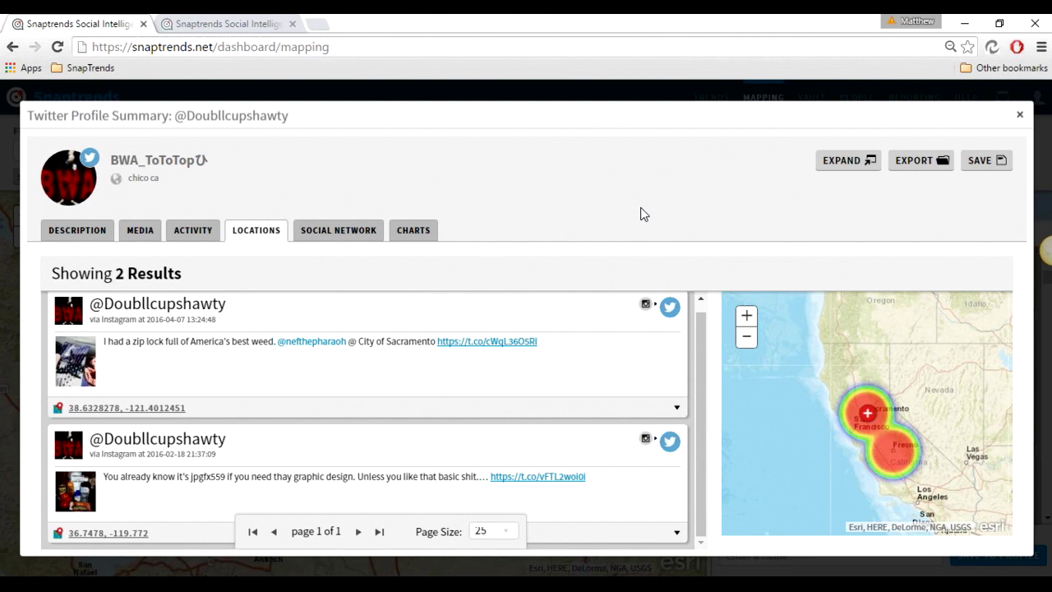
Display the profile's Relationship Map chart under CHARTS, then close the profile summary with Esc
click(416, 236)
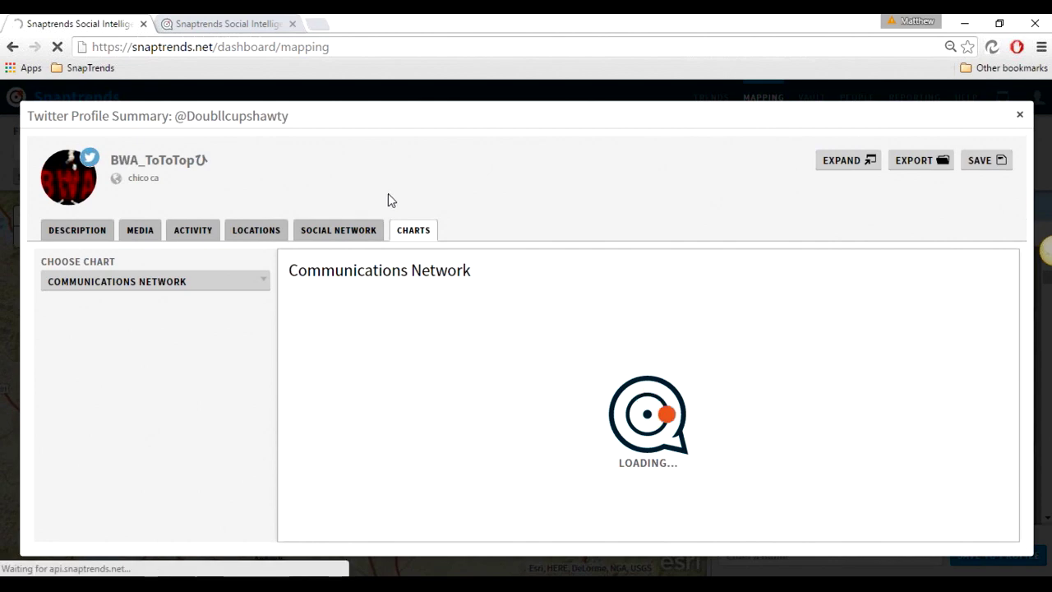
click(164, 281)
click(188, 333)
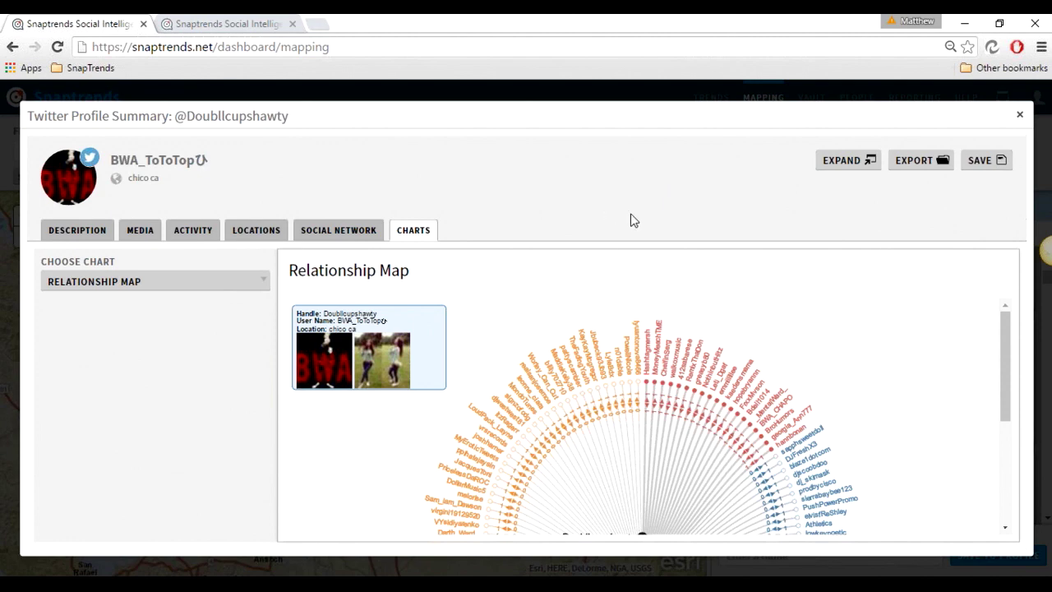
mouse_move(653, 369)
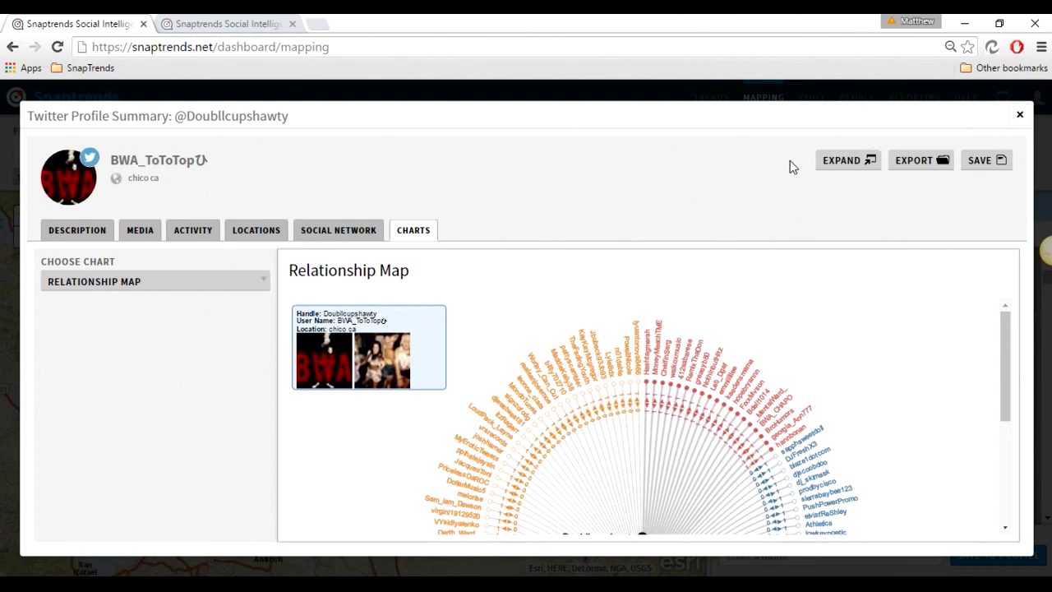
key(Escape)
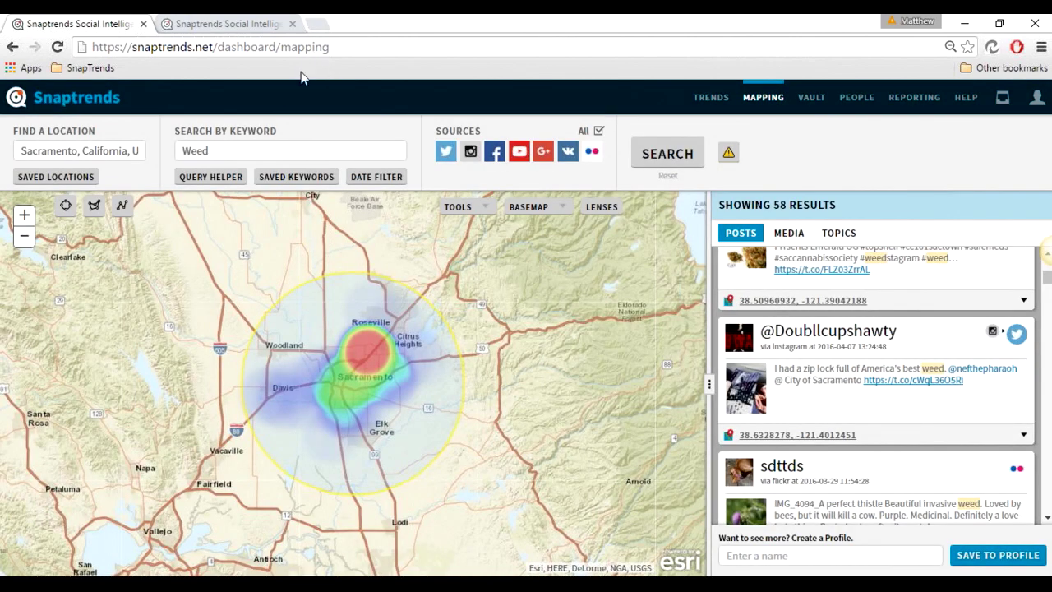
Switch to the second browser tab holding the saved person record
click(224, 22)
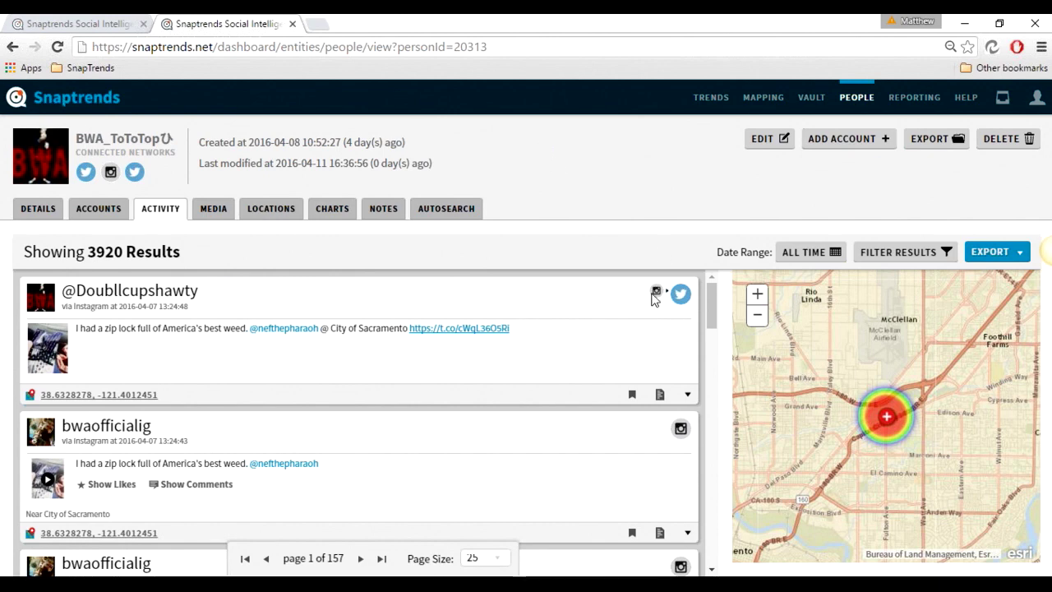
Show the person's AUTOSEARCH results: 23 found accounts sorted by descending confidence
click(463, 215)
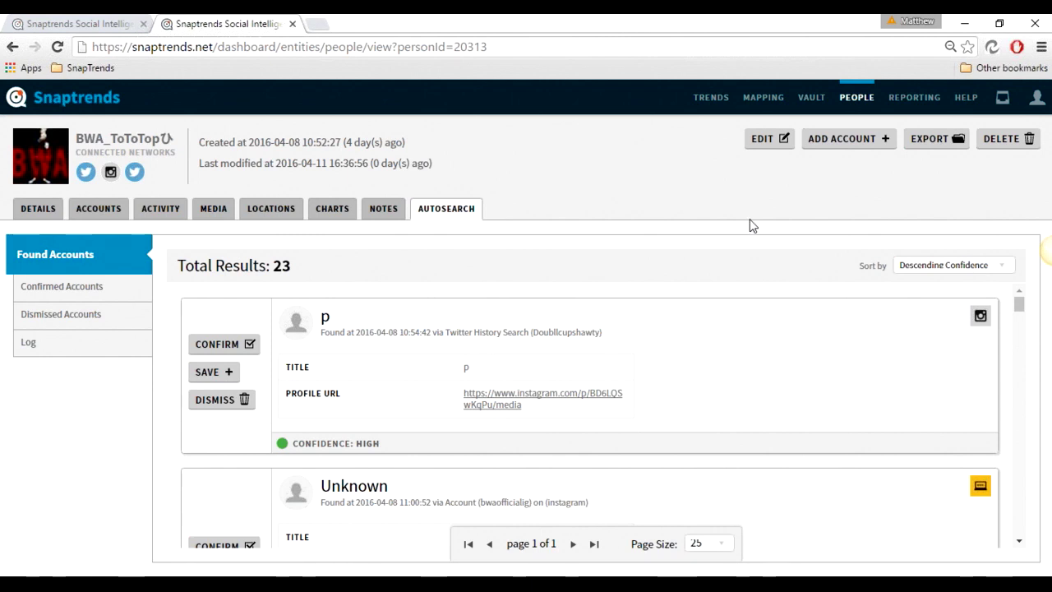
scroll(756, 384, down, 1)
scroll(756, 385, down, 5)
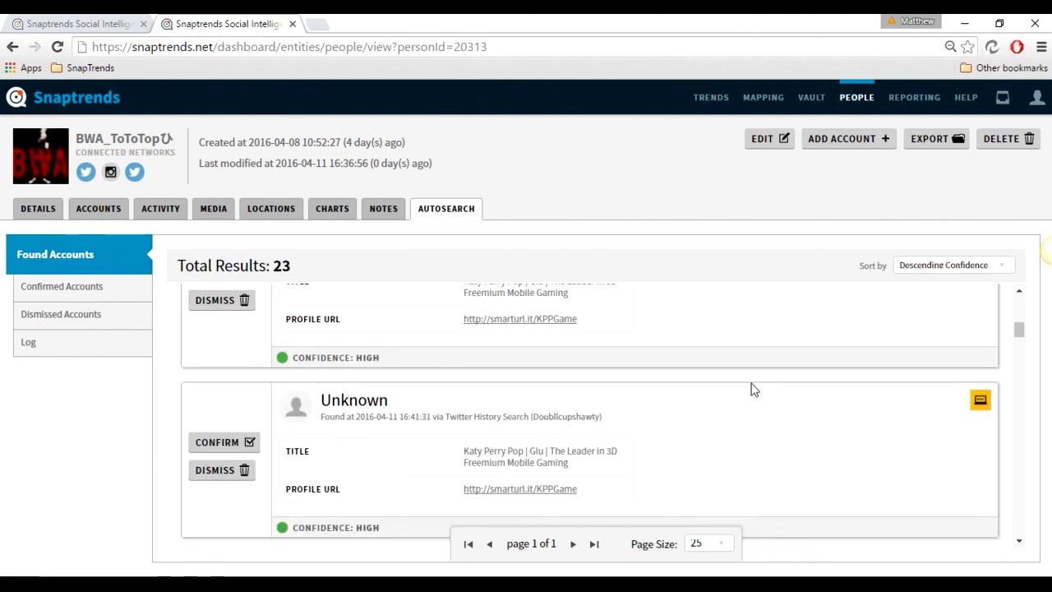
scroll(754, 384, up, 2)
scroll(749, 386, up, 4)
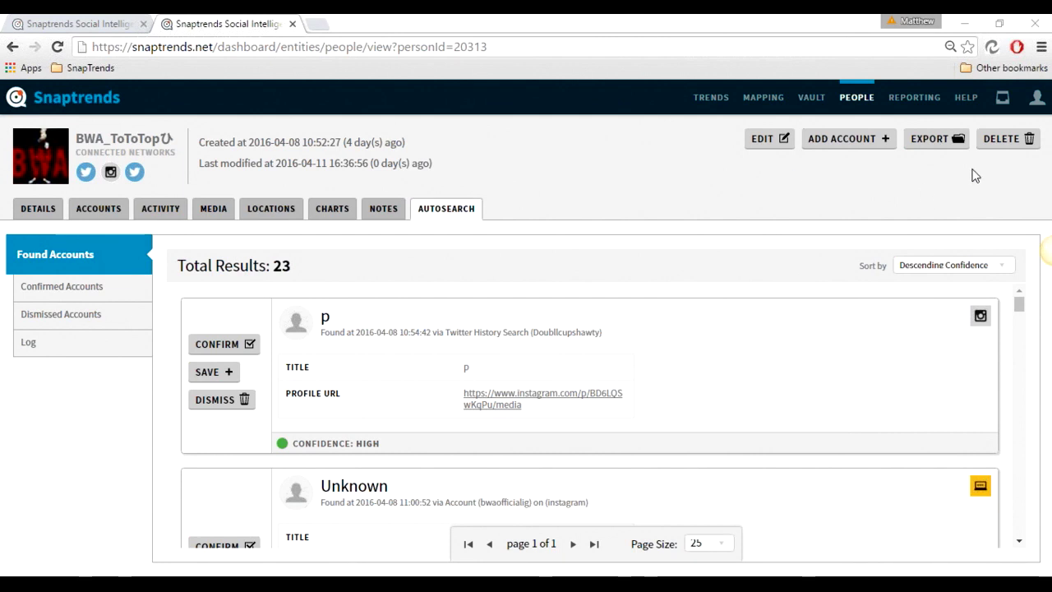
Get the GeoService URL from the profile menu, select it for copying, and close the dialog
click(1026, 107)
click(966, 396)
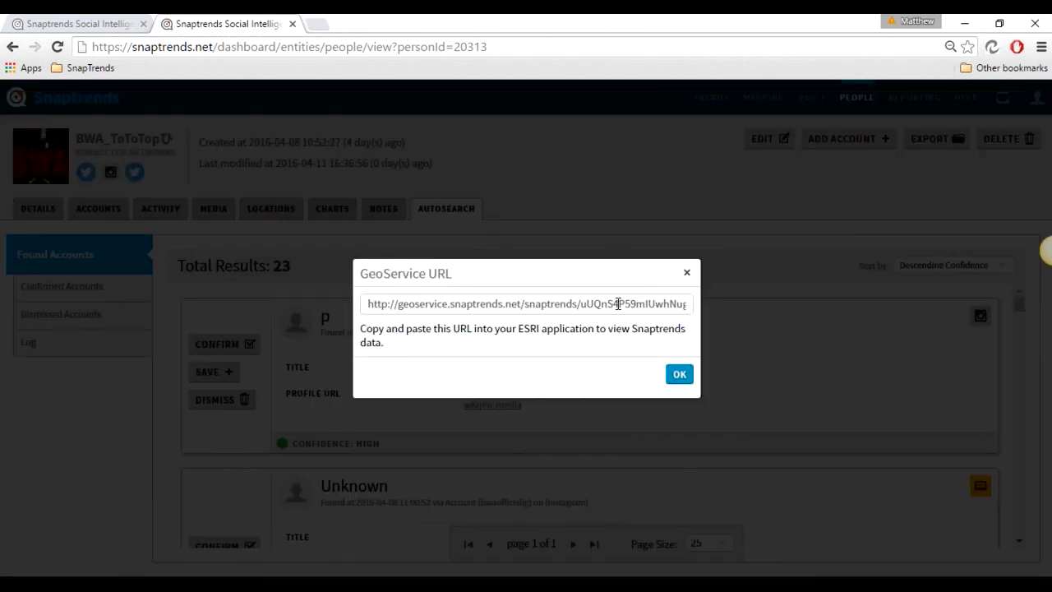
click(618, 303)
click(687, 273)
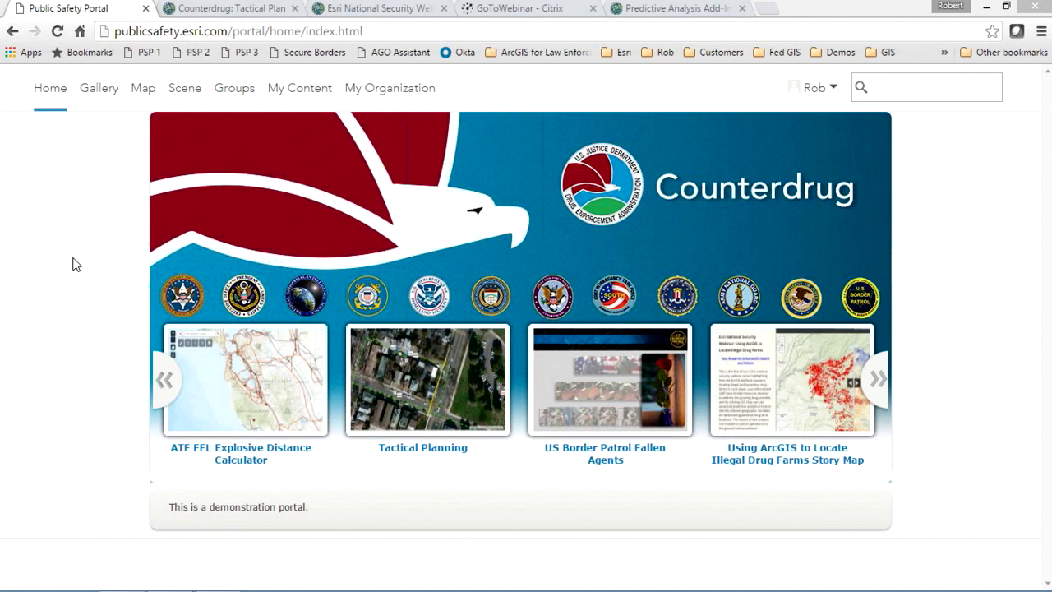
Switch to the Counterdrug: Tactical Plan web map and show the Add layer choices
click(201, 7)
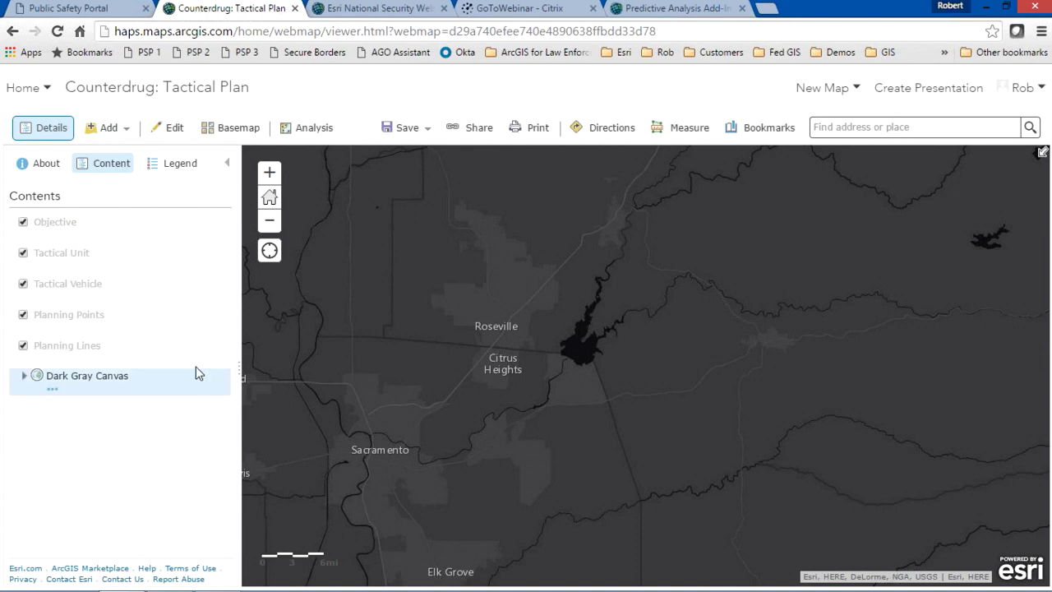
click(127, 130)
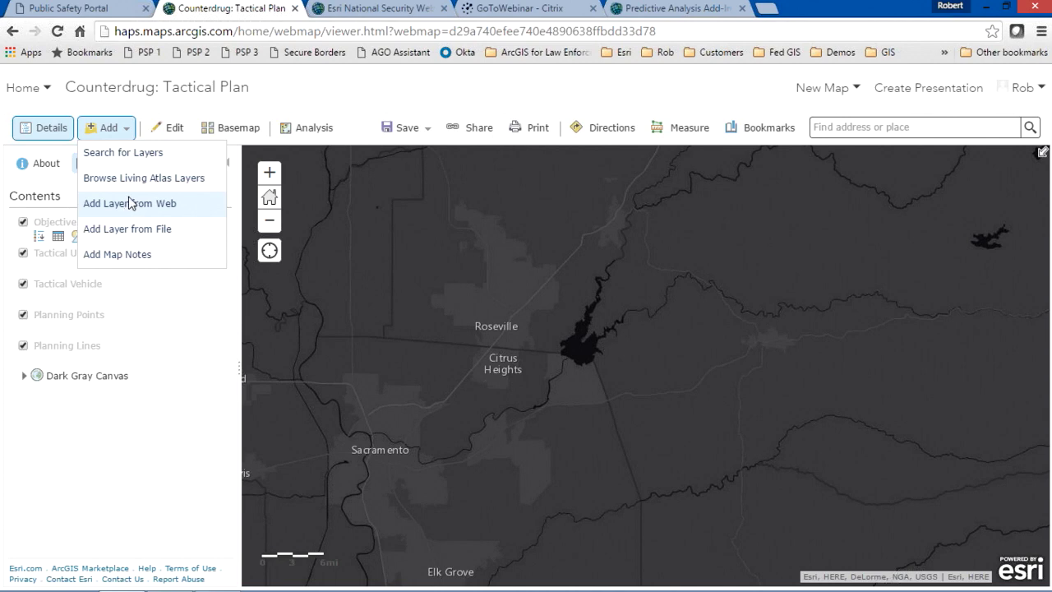
Add the Snaptrends Profiles FeatureServer to the map as a layer from web by pasted URL
click(130, 204)
click(411, 338)
key(ctrl+v)
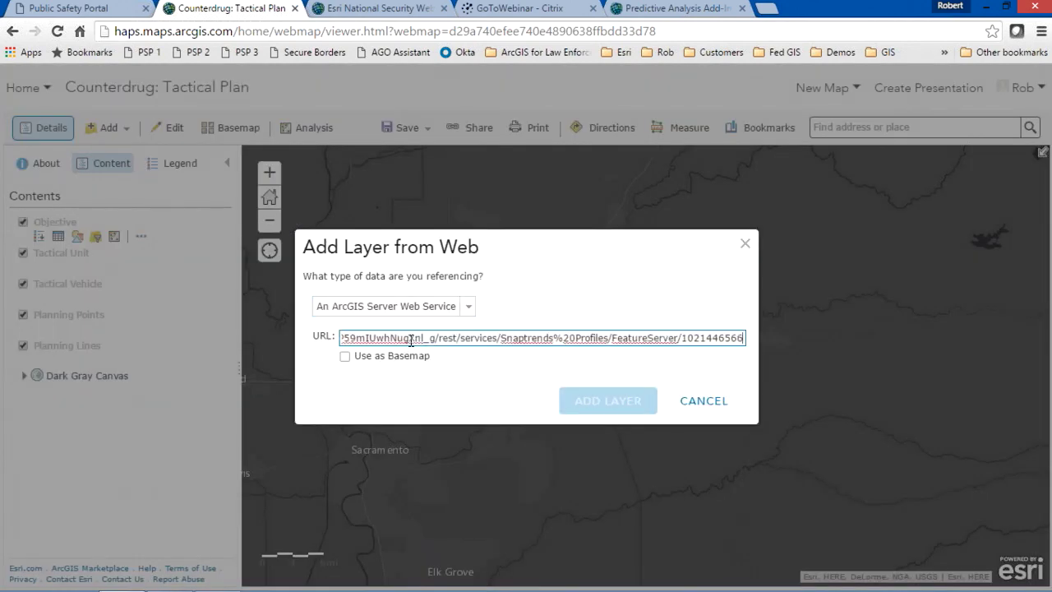
click(582, 403)
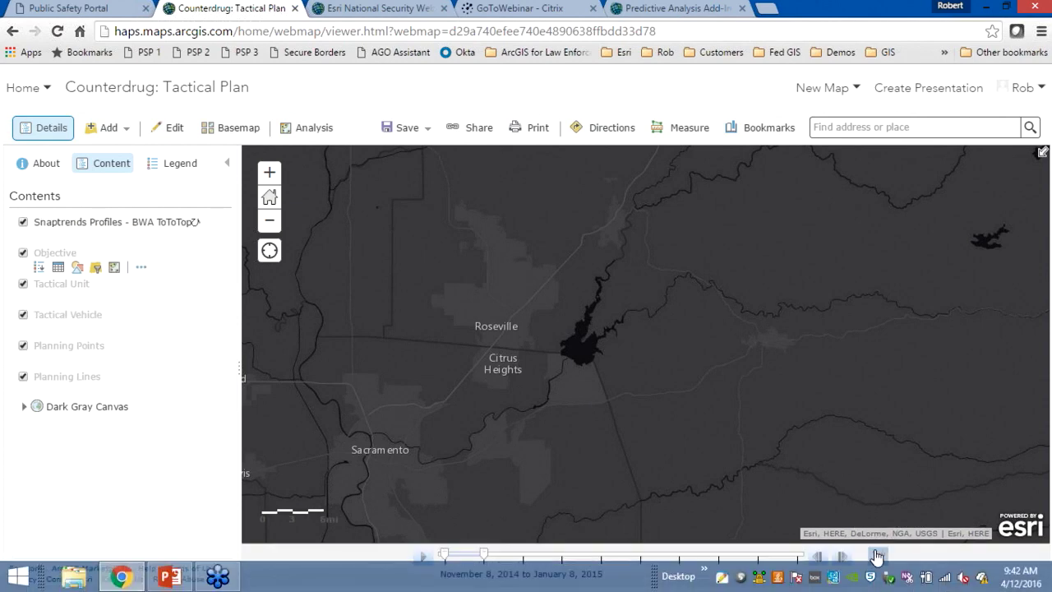
Disable time animation on the Snaptrends Profiles layer so its points appear
click(124, 237)
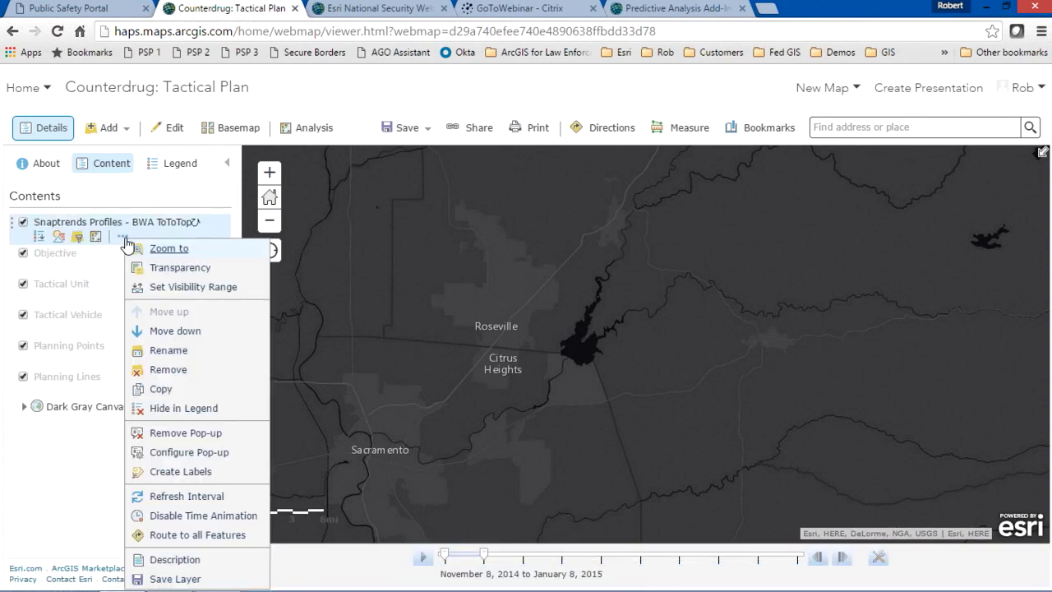
click(178, 516)
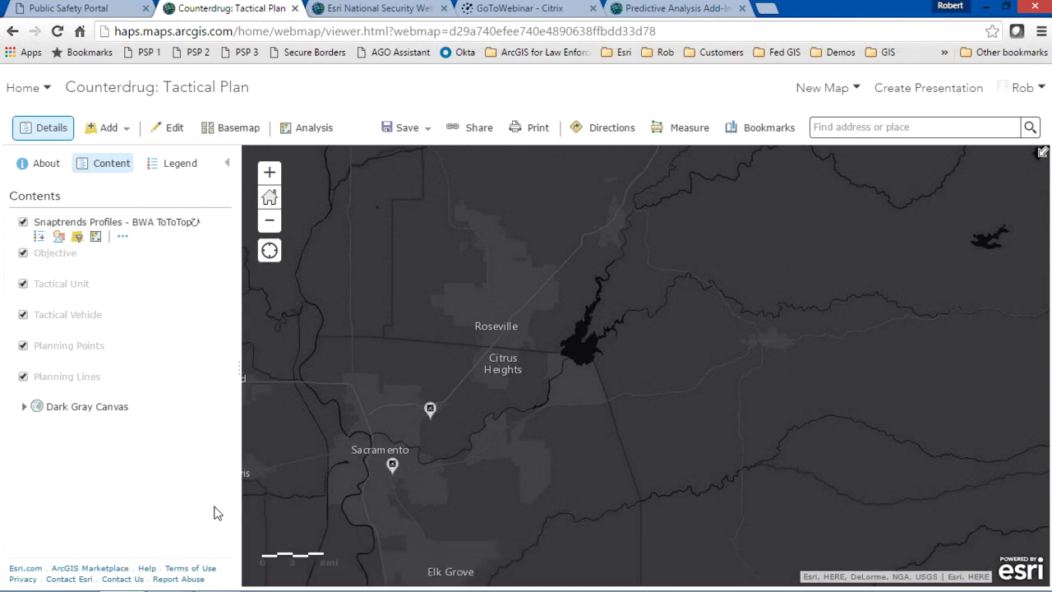
mouse_move(535, 589)
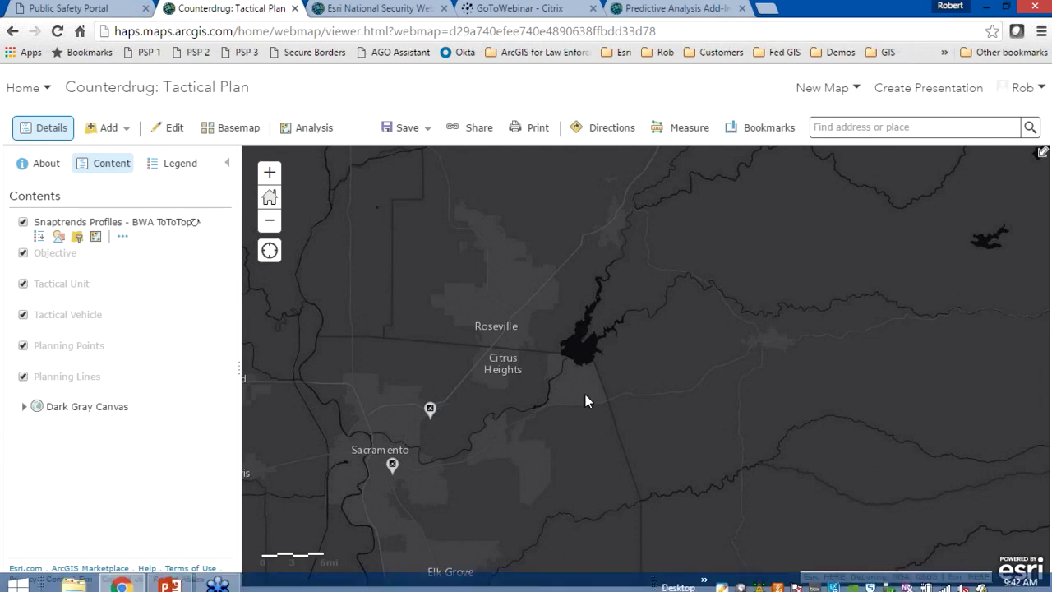
Zoom to the Transaction bookmark, read the Snaptrends point's Twitter and Instagram posts, then open Analysis
click(770, 129)
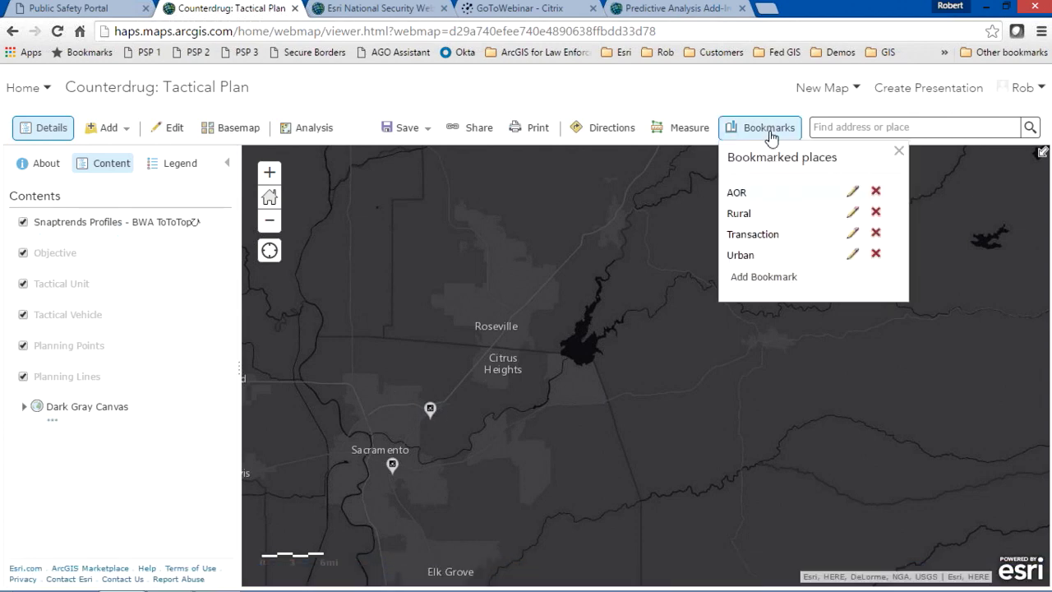
click(758, 236)
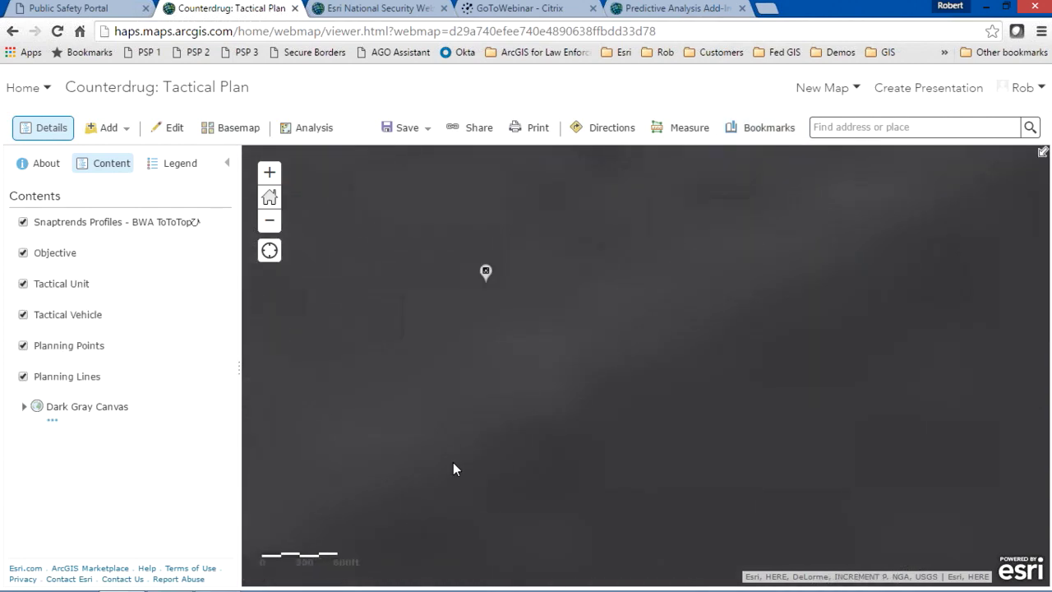
click(487, 270)
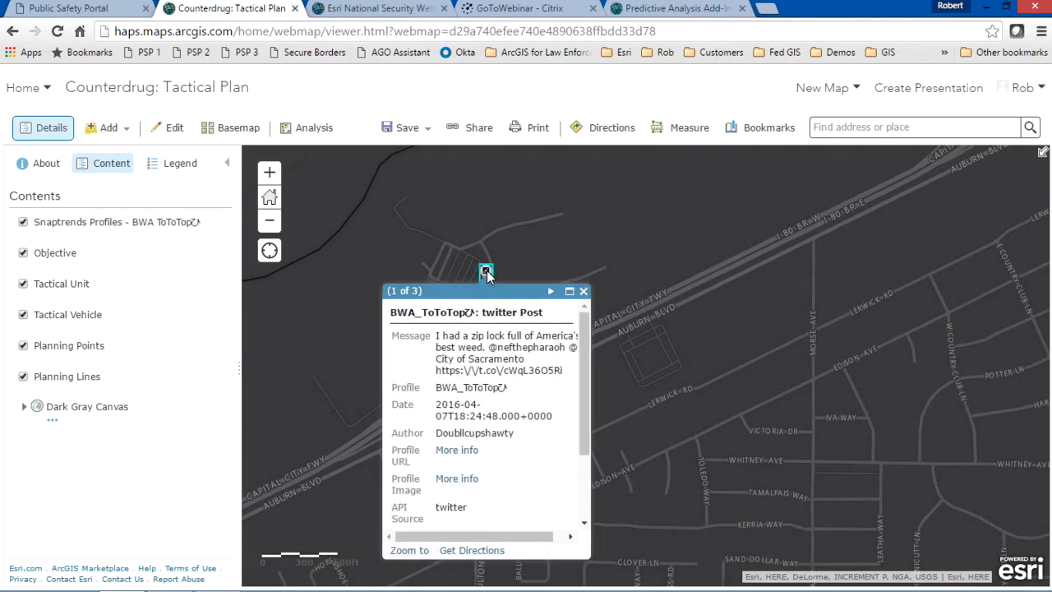
click(551, 293)
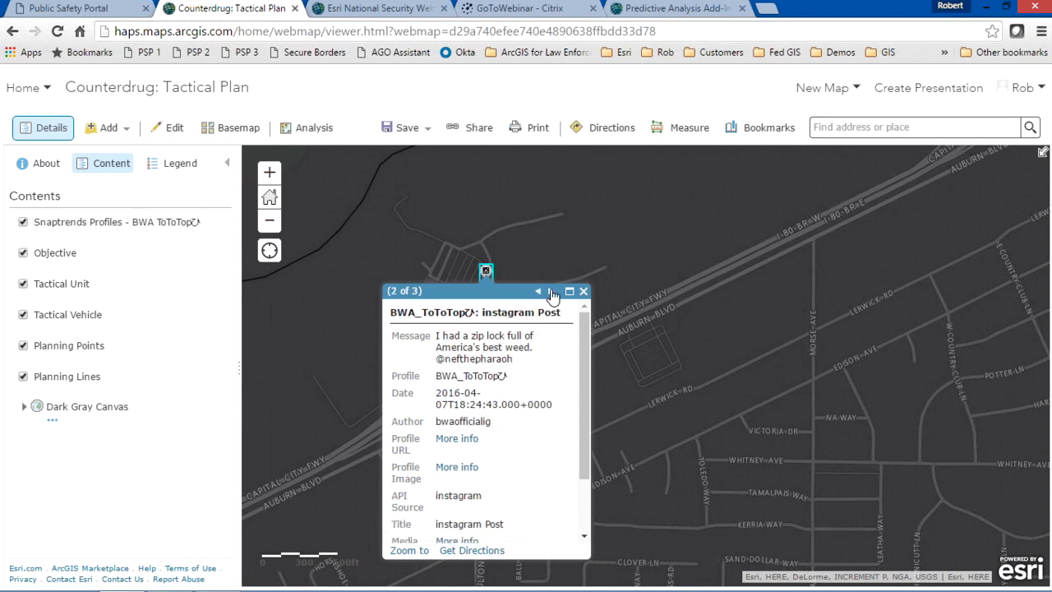
click(305, 132)
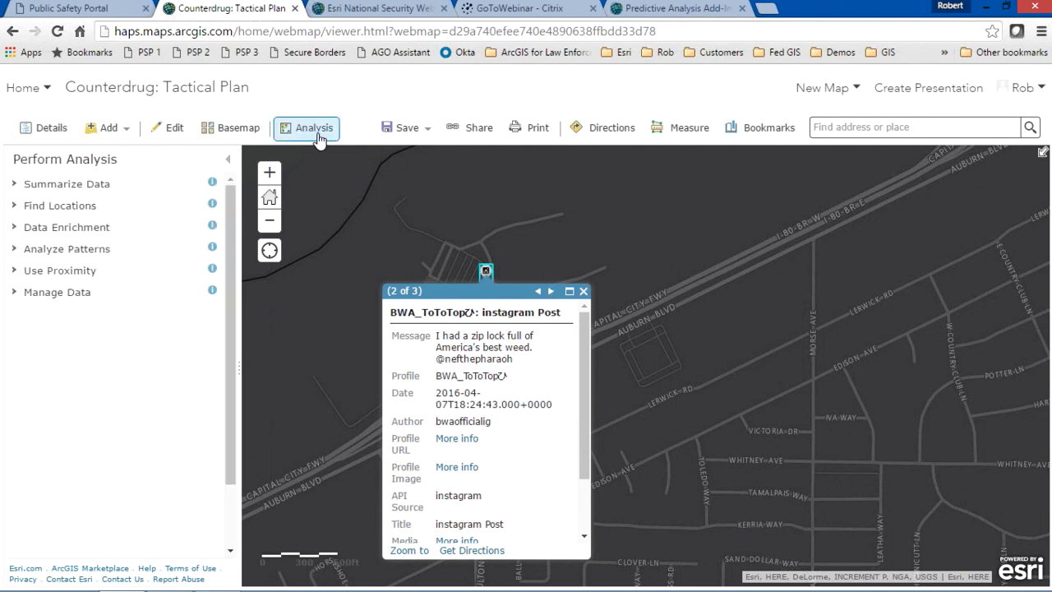
Return from Analysis to the map contents and open the Basemap gallery to pick Imagery
click(307, 133)
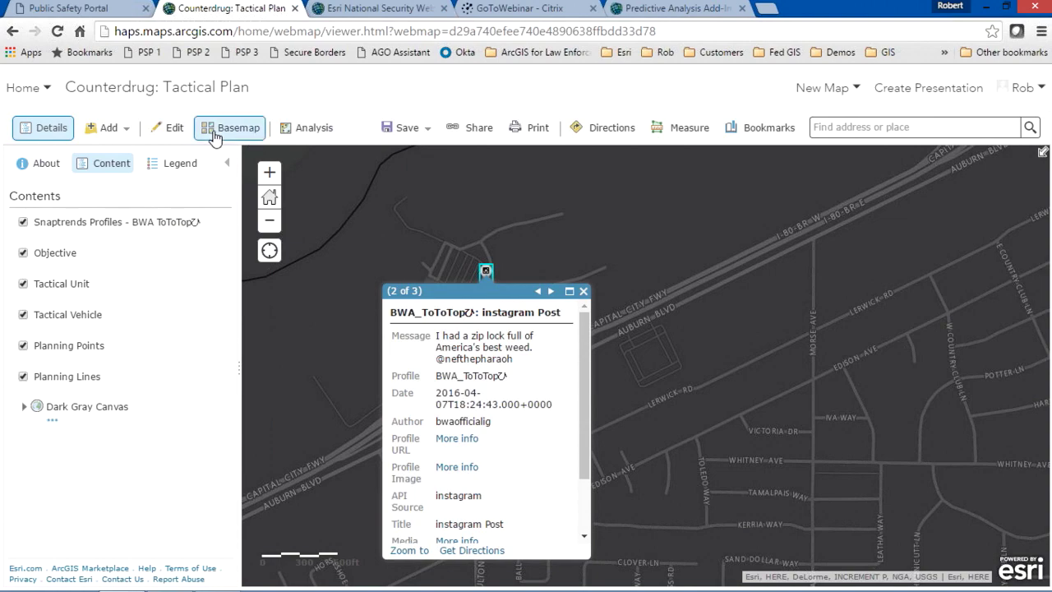
click(218, 134)
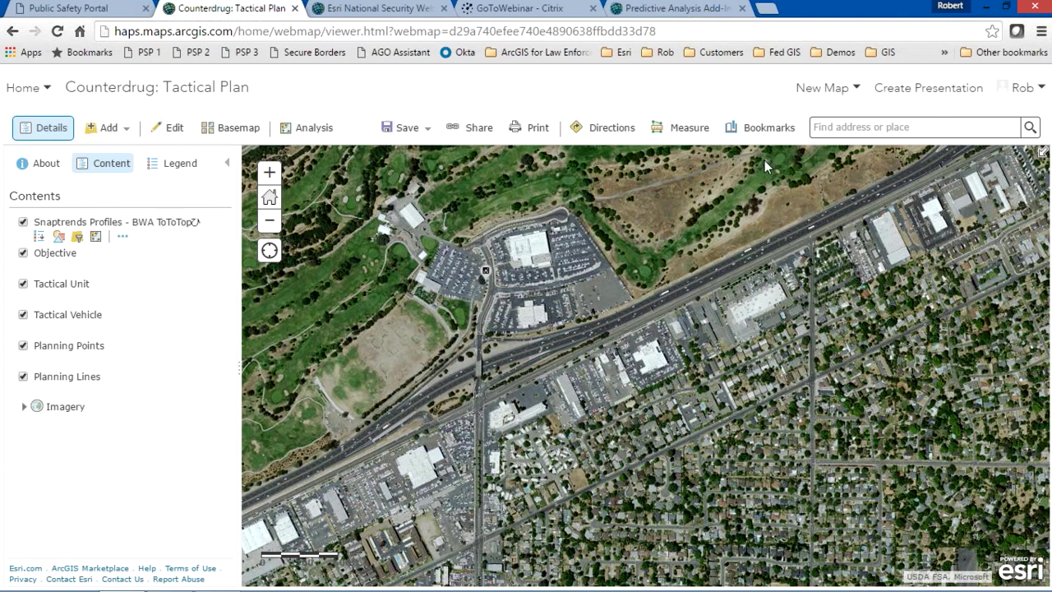
Zoom the map to the Urban bookmark around the target block
click(780, 136)
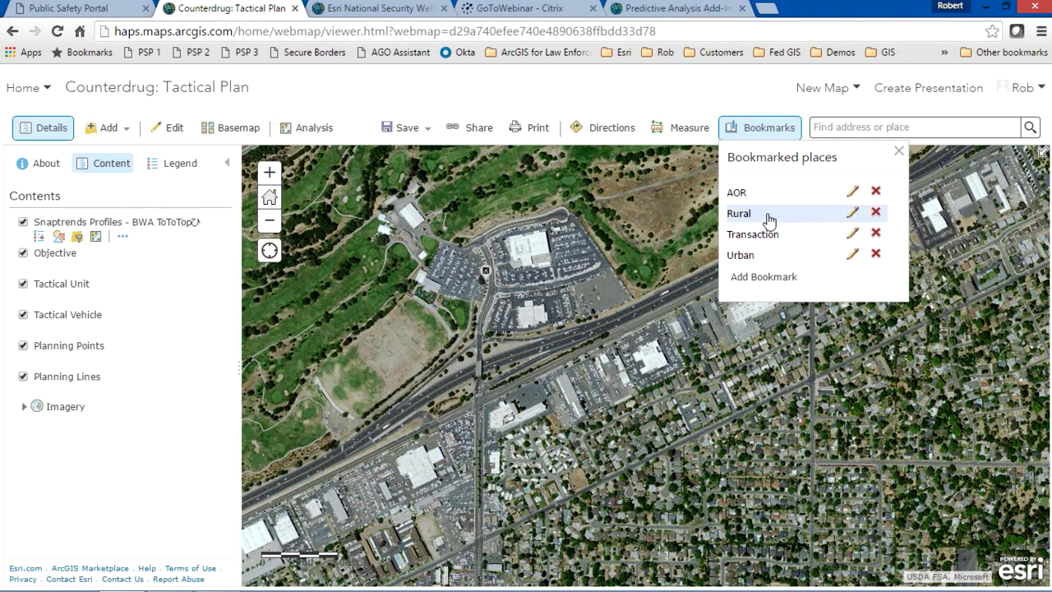
click(744, 256)
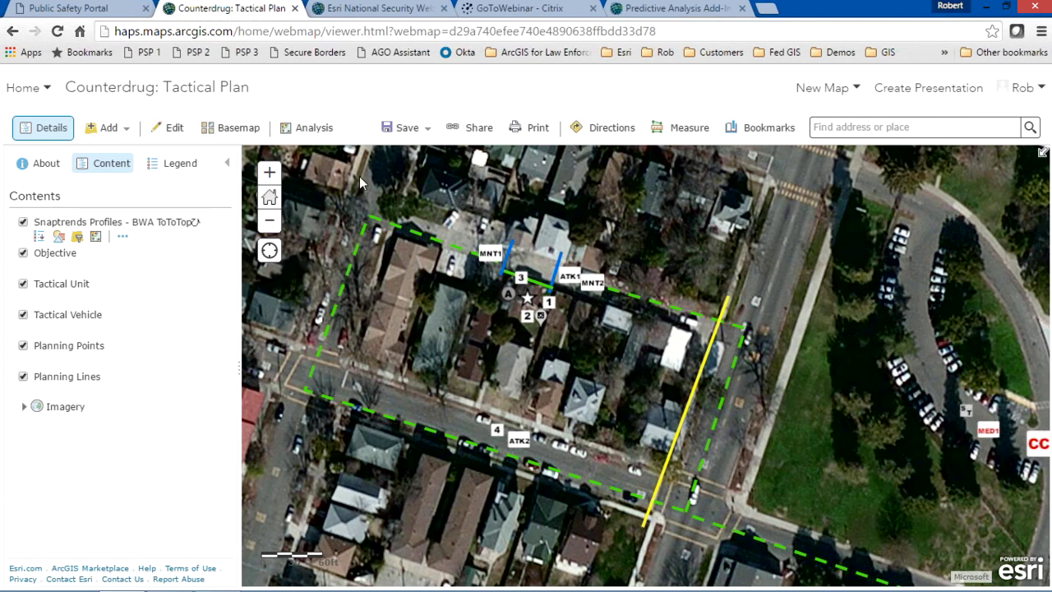
Enter editing mode to show the Objective, Tactical_Unit, Tactical_Vehicle and Planning_Points templates
click(169, 129)
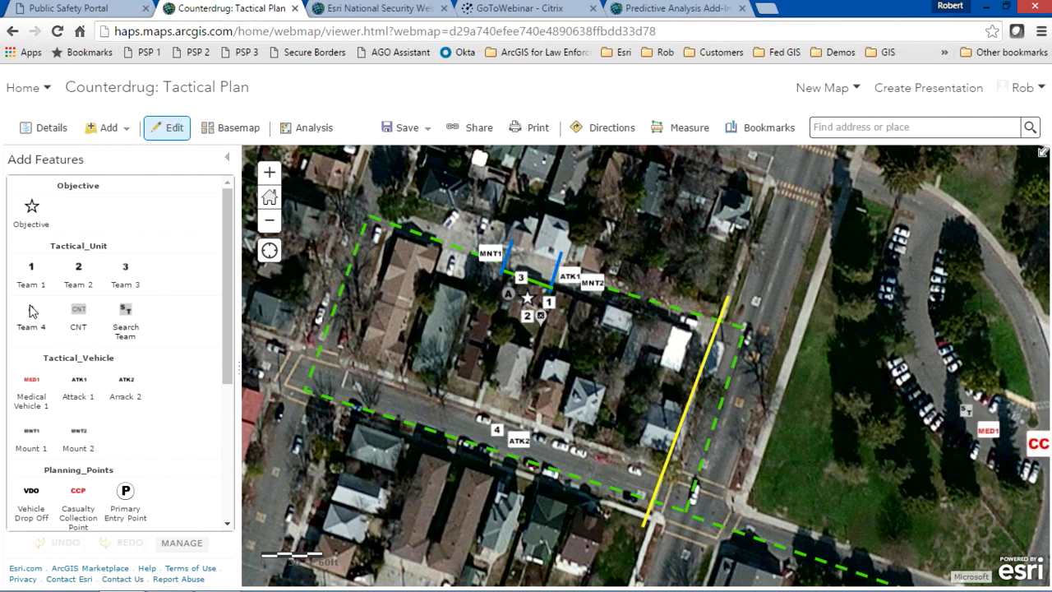
Place a CNT tactical unit in the parking lot
click(82, 319)
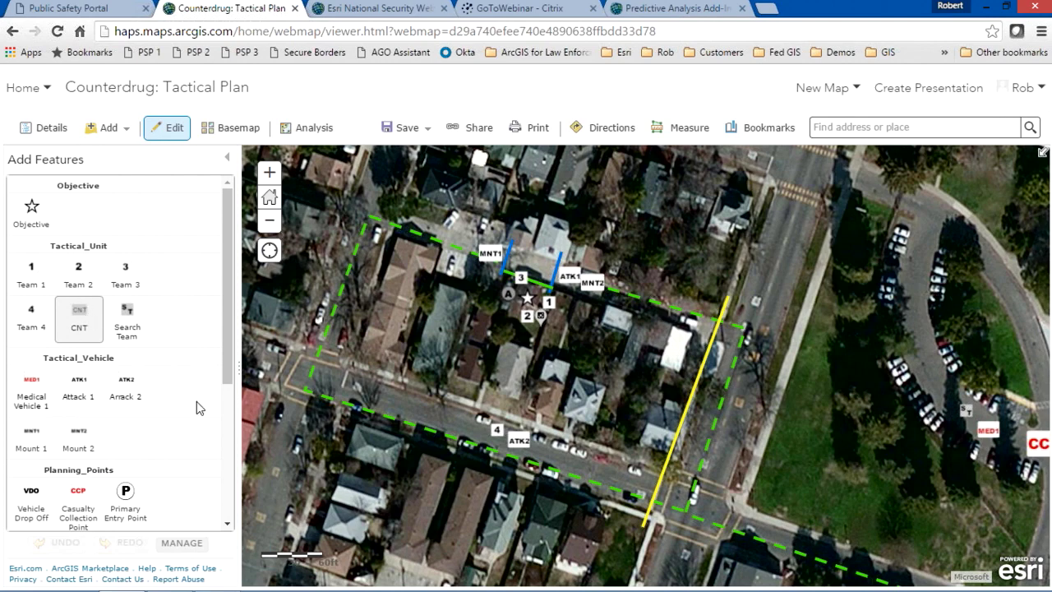
click(901, 277)
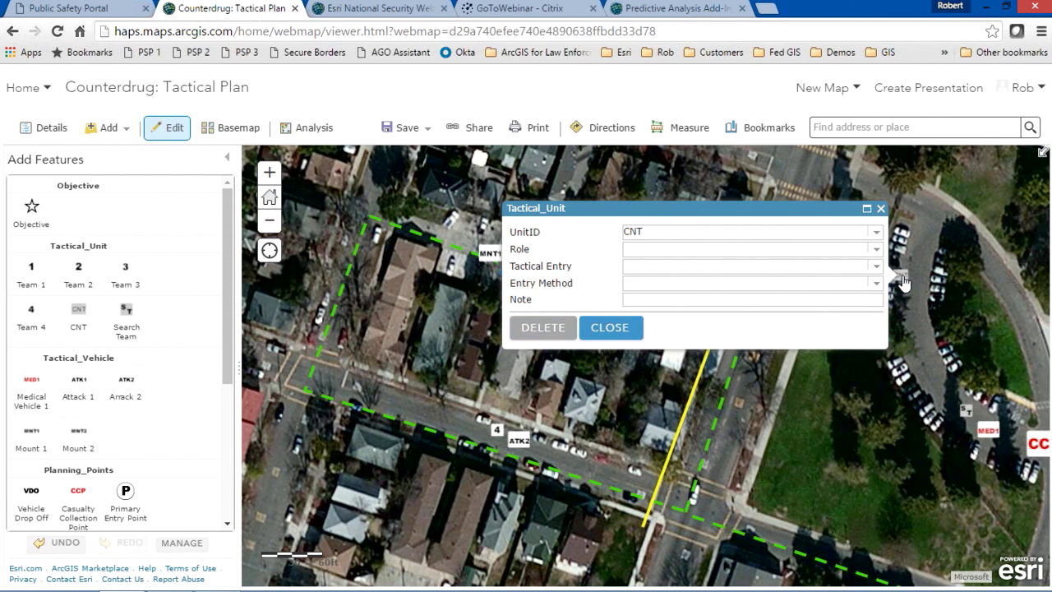
click(606, 328)
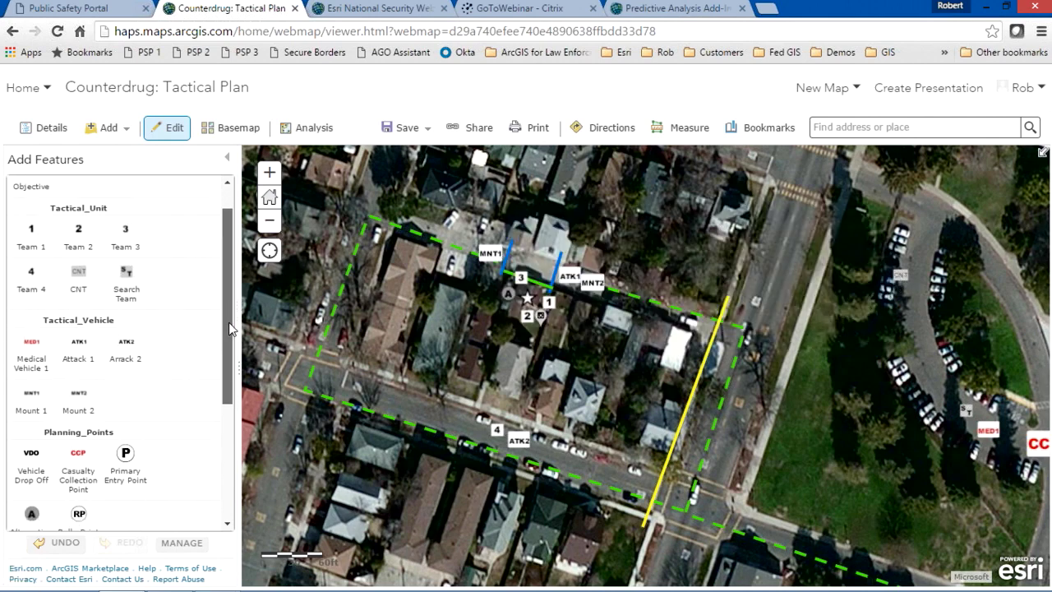
Add a Primary Entry Point beside the star and move Team 3 slightly upward
click(125, 458)
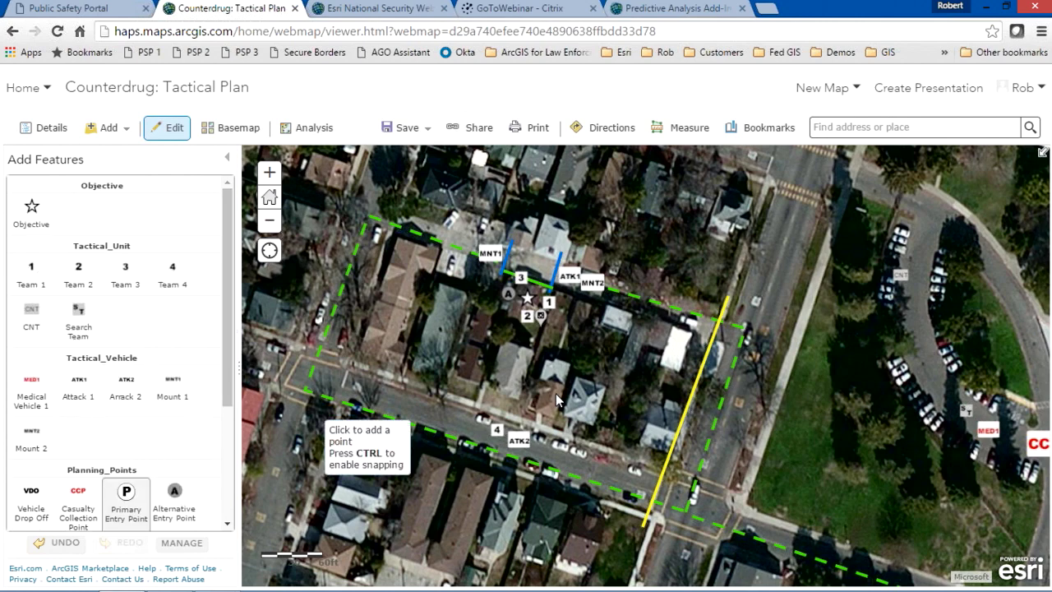
click(539, 304)
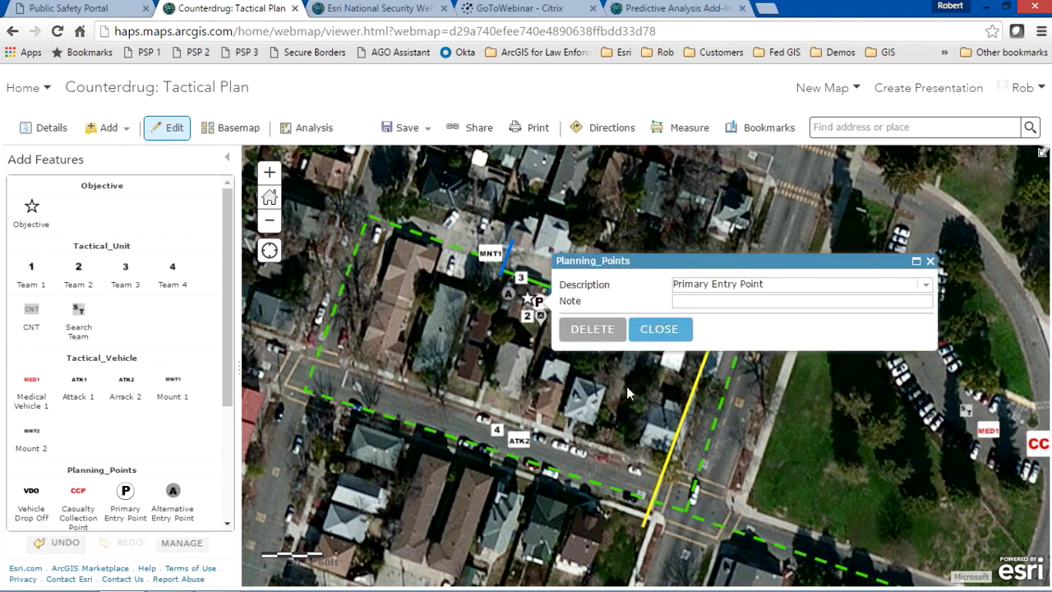
click(664, 333)
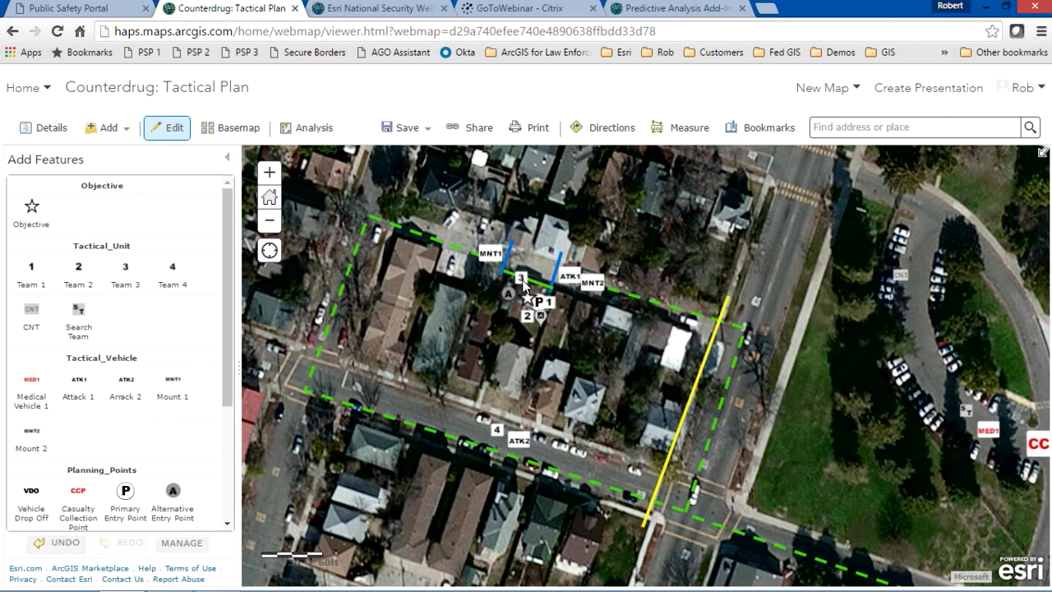
click(523, 286)
drag(523, 286, 516, 272)
Jump to the Rural bookmark and centre the green objective square with its star
click(779, 130)
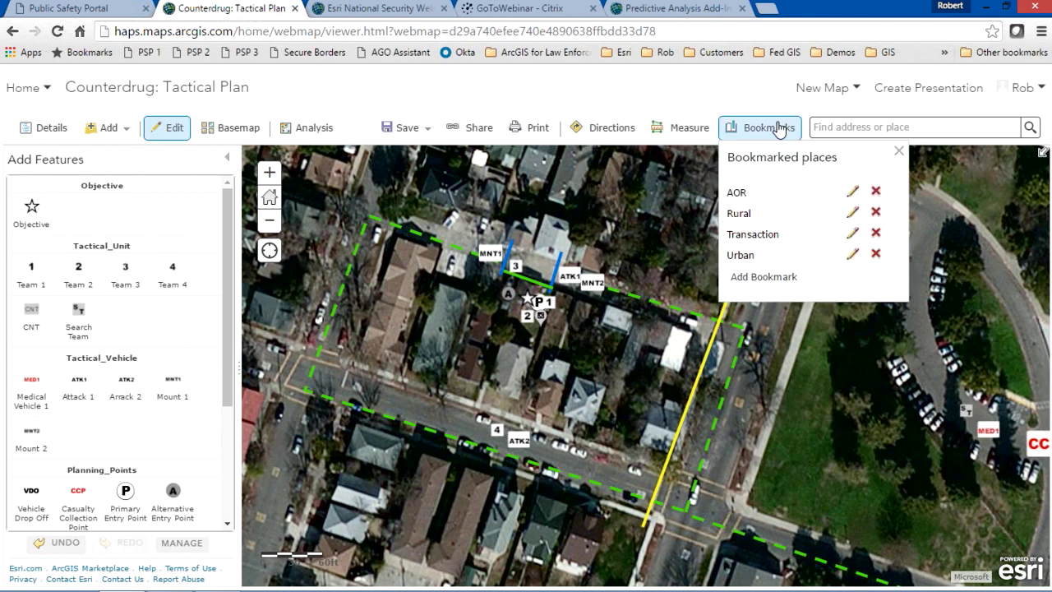
click(749, 213)
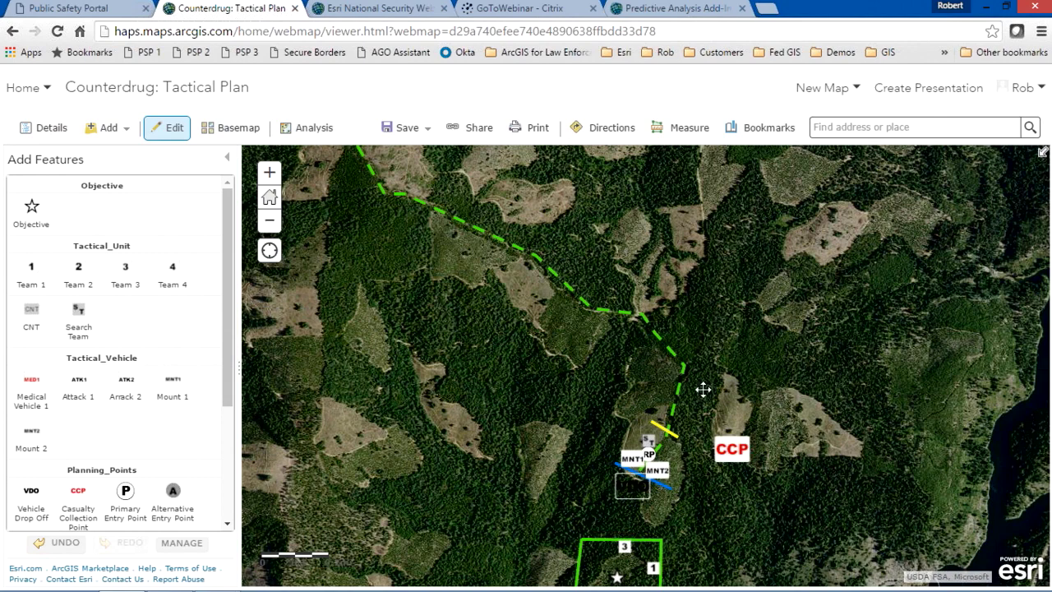
drag(703, 389, 705, 368)
scroll(697, 415, up, 2)
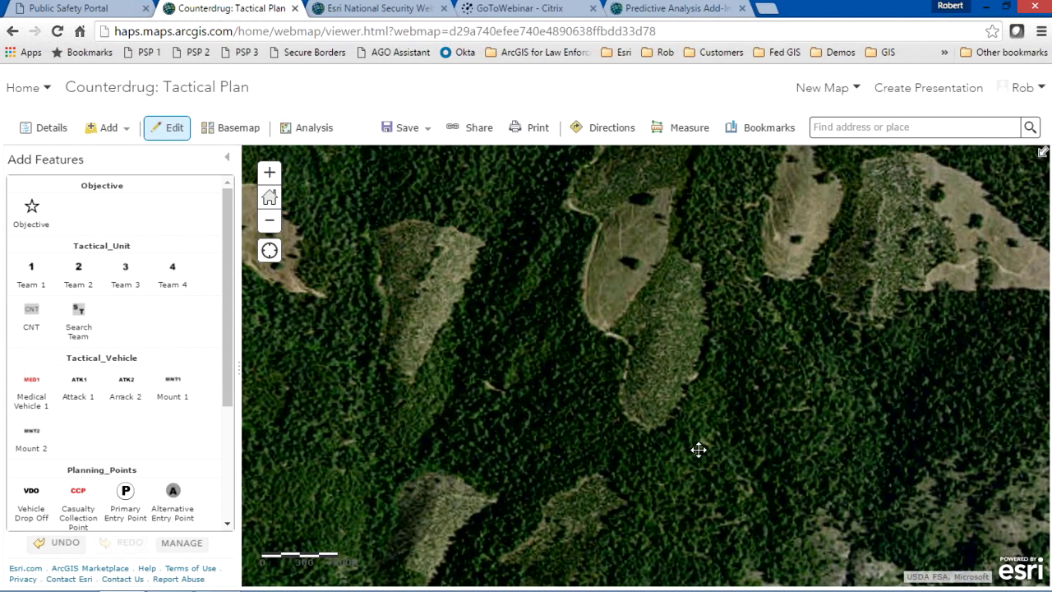
scroll(698, 448, down, 2)
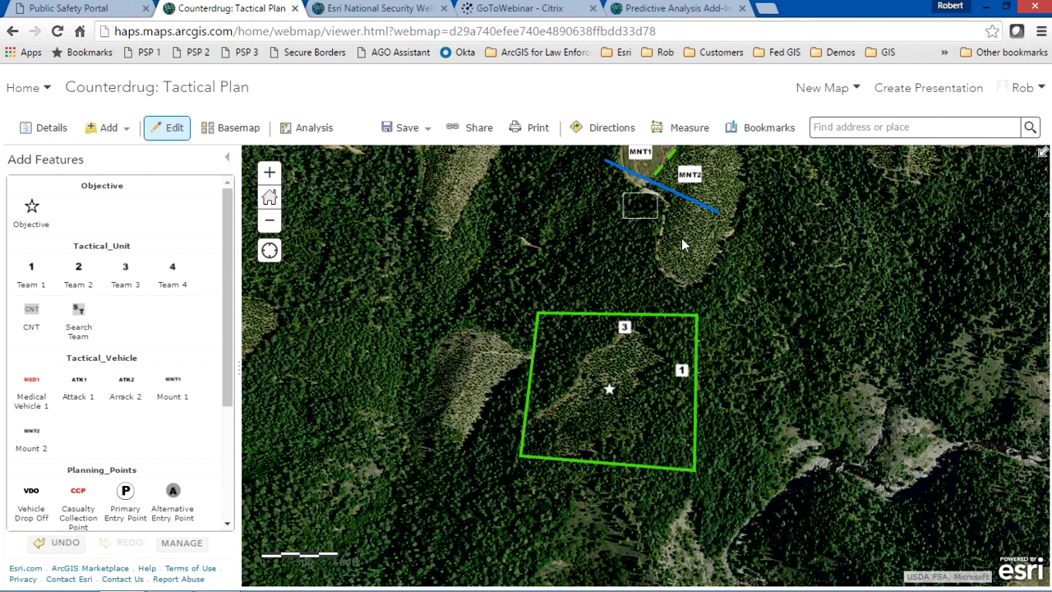
drag(681, 253, 681, 305)
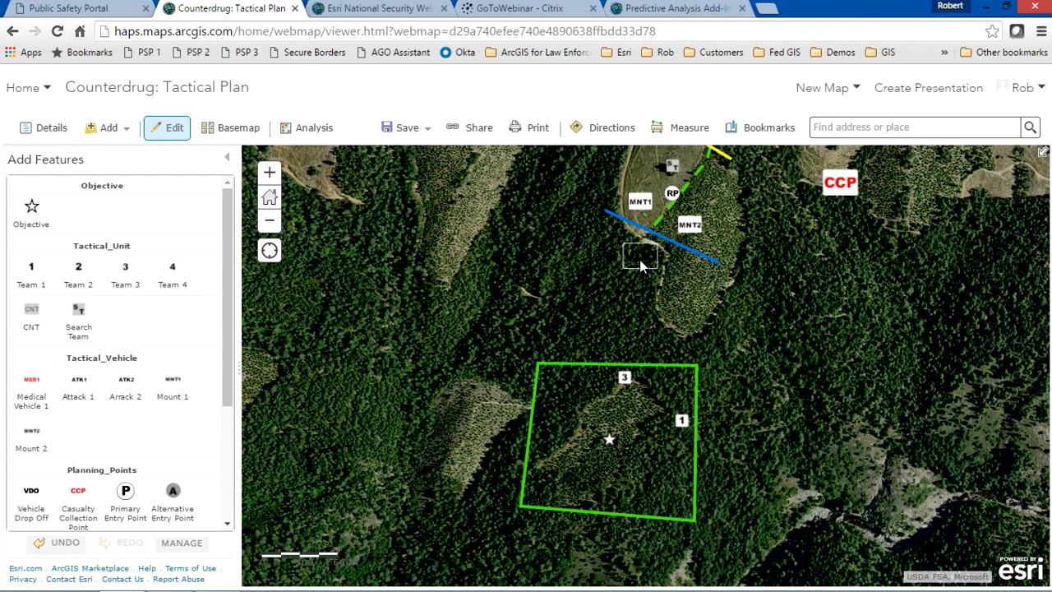
drag(639, 261, 591, 341)
drag(589, 500, 612, 380)
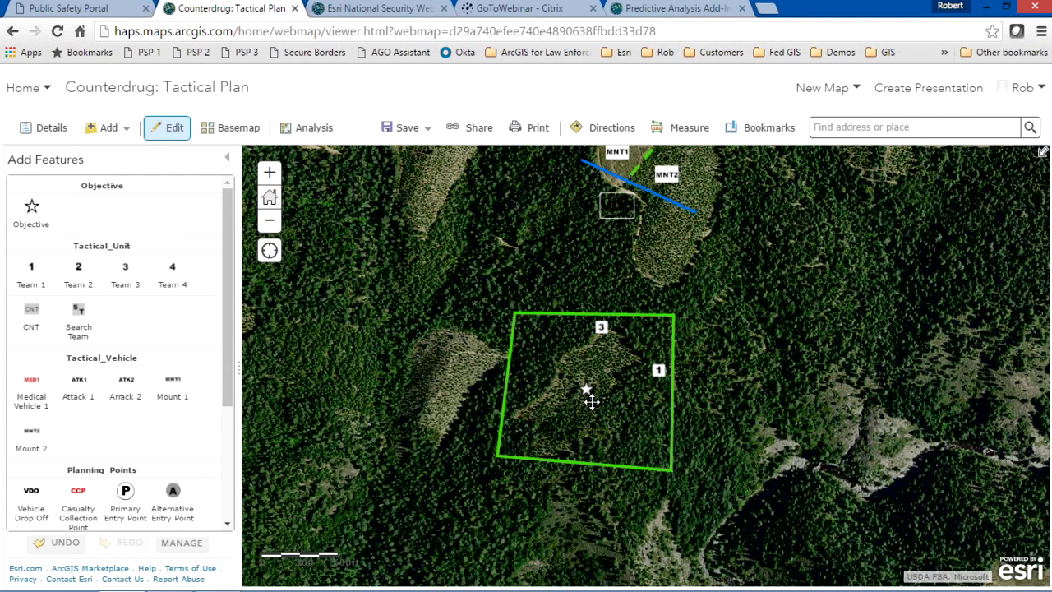
drag(594, 406, 595, 383)
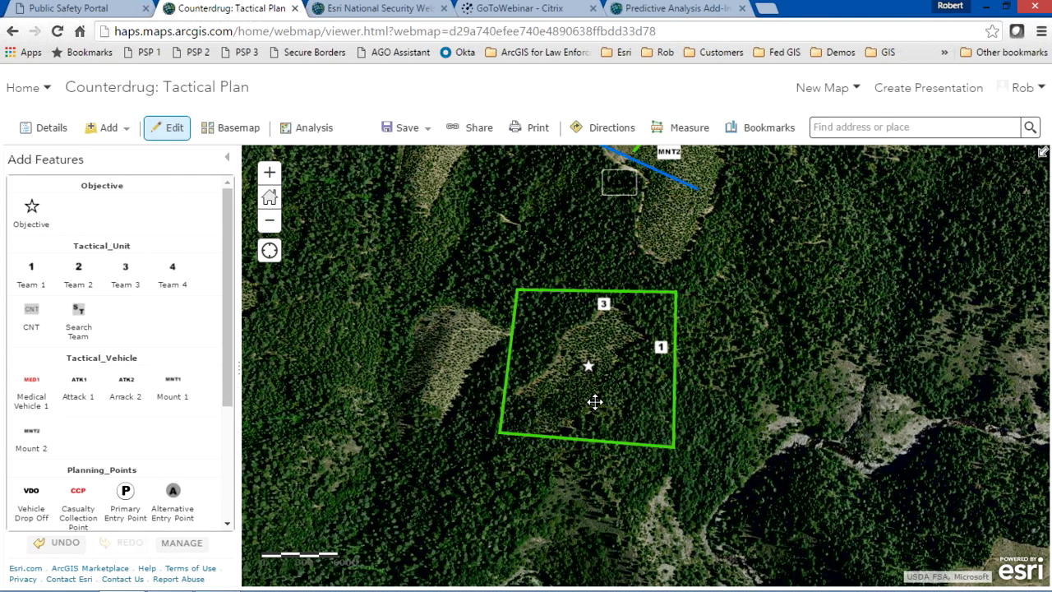
drag(594, 401, 598, 304)
Jump to the AOR bookmark for a wide view of the Sacramento region and foothills
click(765, 128)
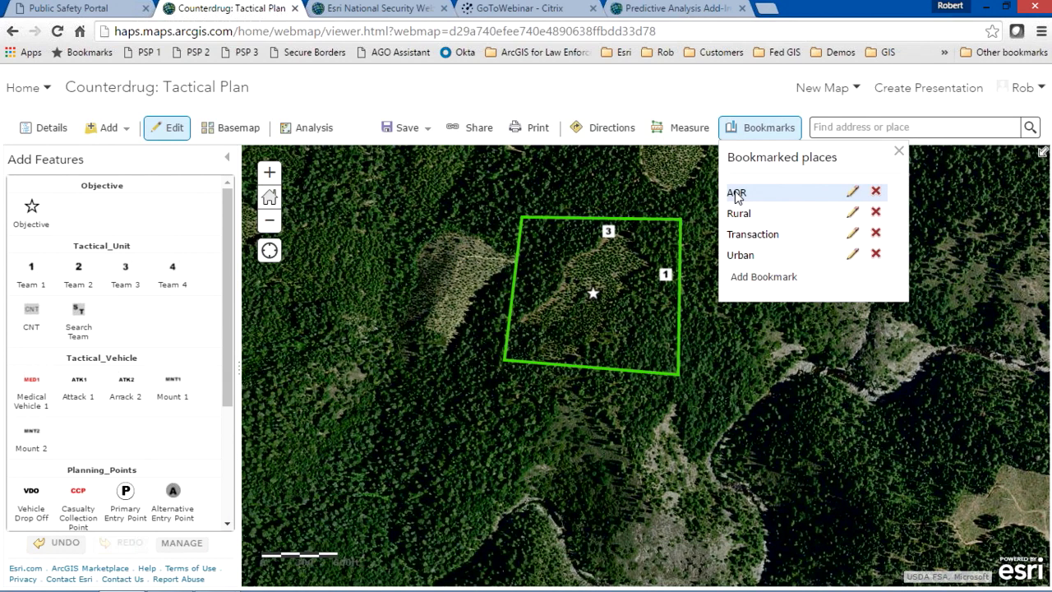
click(736, 194)
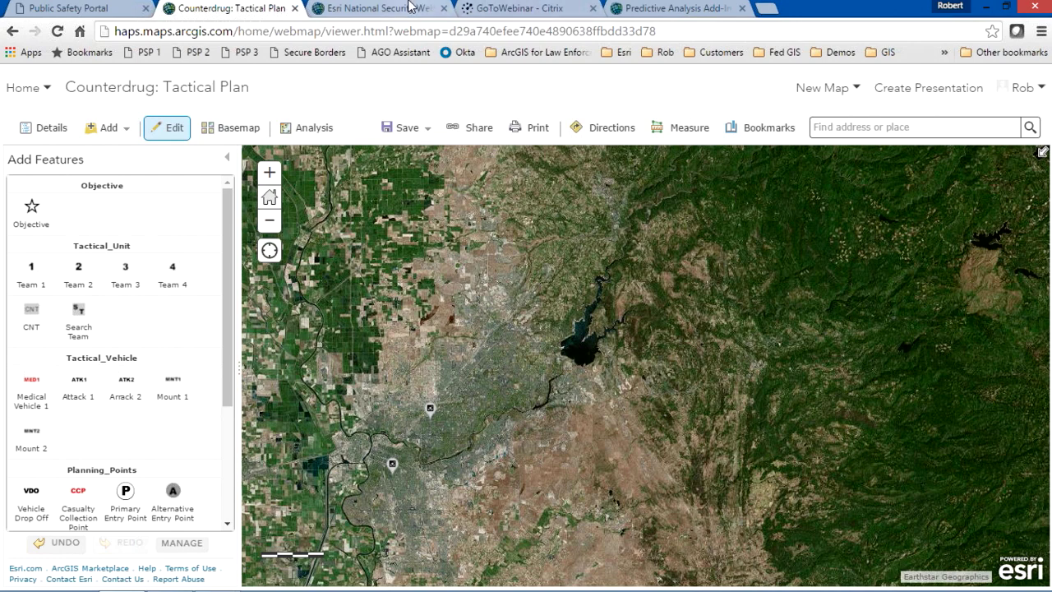
click(378, 8)
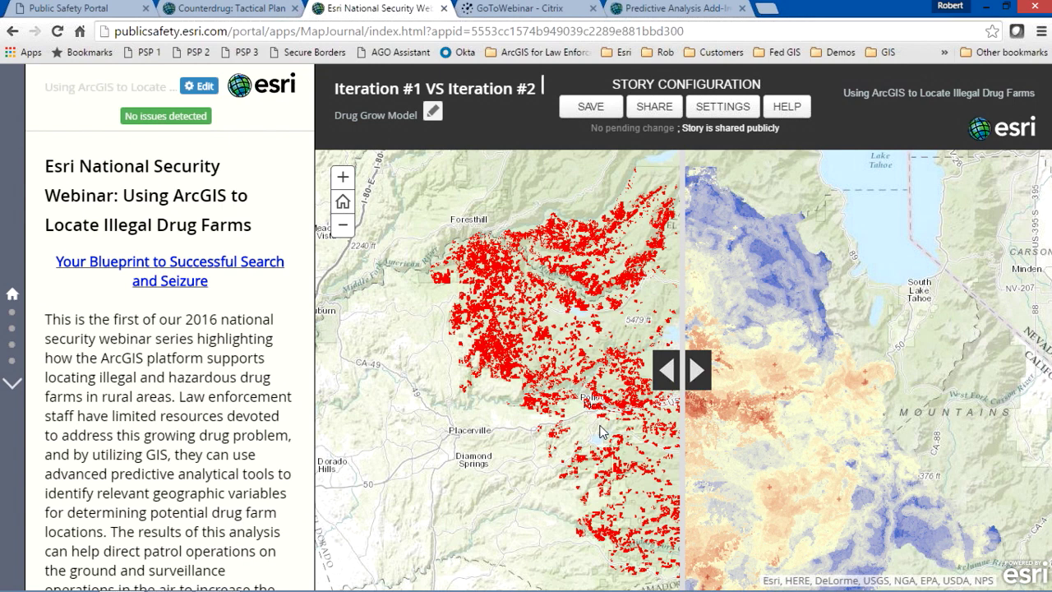
Pan and zoom the Iteration #1 vs Iteration #2 swipe map to reveal the red drug-grow areas
scroll(628, 418, up, 1)
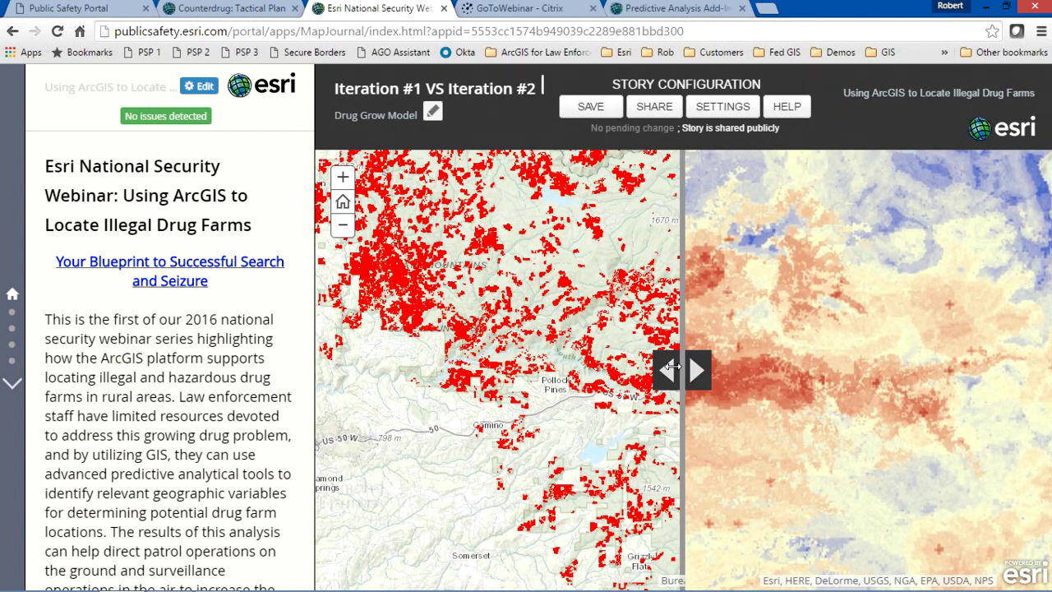
drag(672, 369, 444, 263)
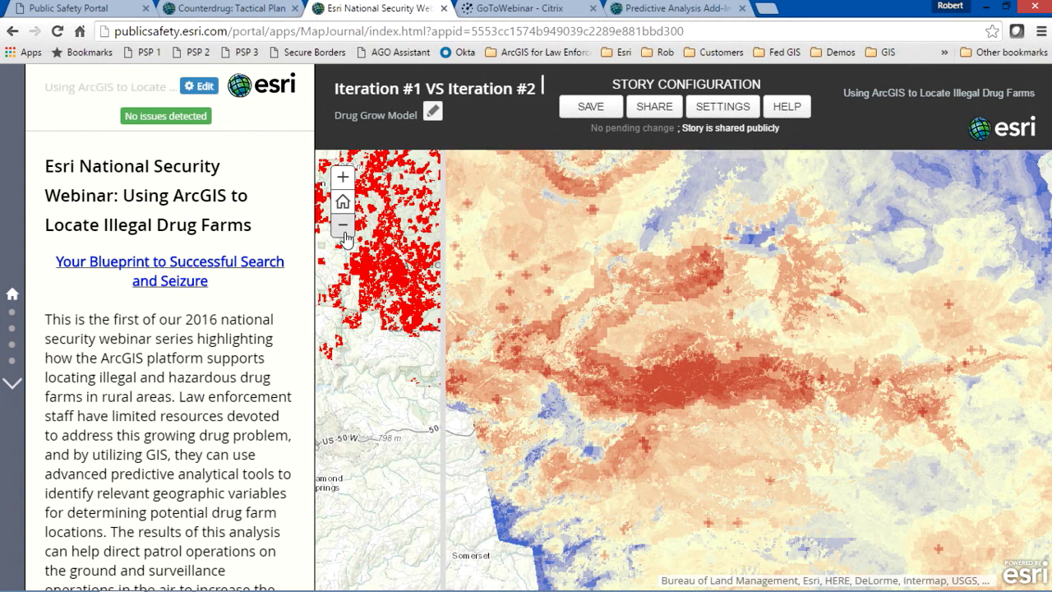
click(344, 236)
drag(442, 354, 646, 340)
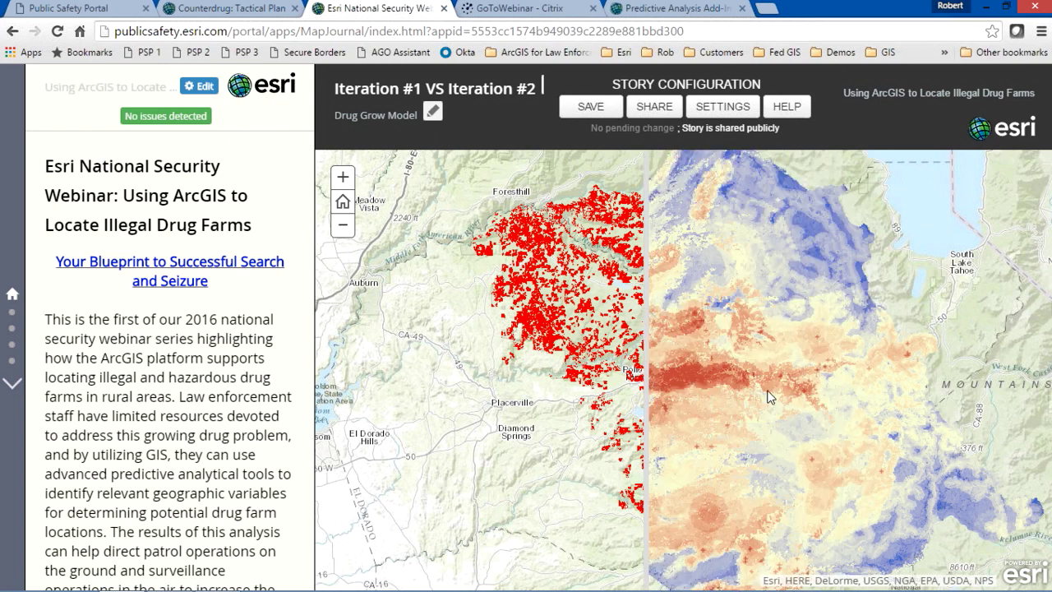
Zoom in near Pollock Pines, slide the swipe divider over the heat map, then zoom out two levels
scroll(766, 397, up, 1)
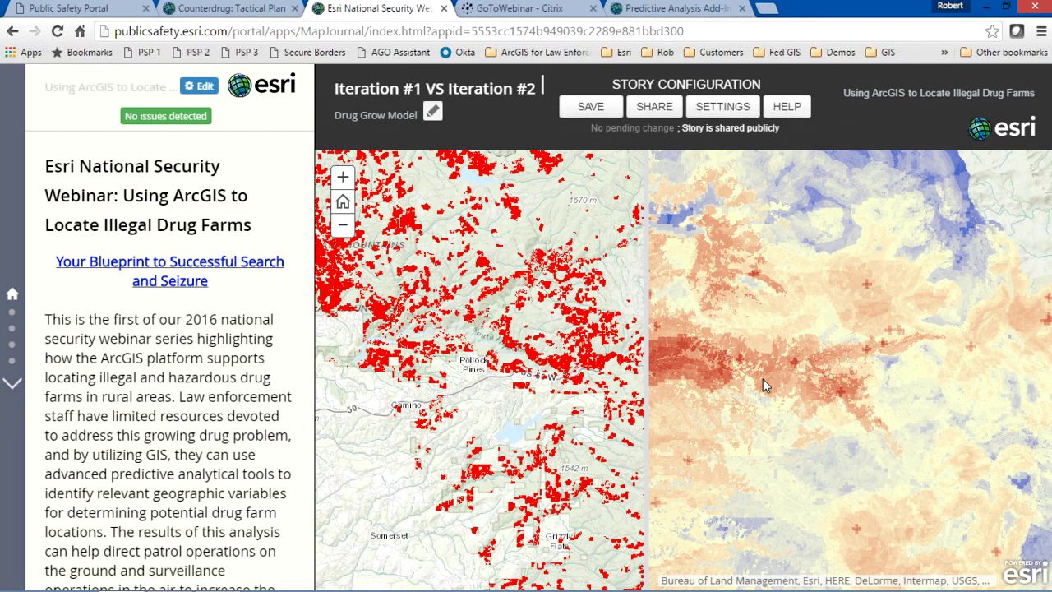
scroll(763, 382, up, 1)
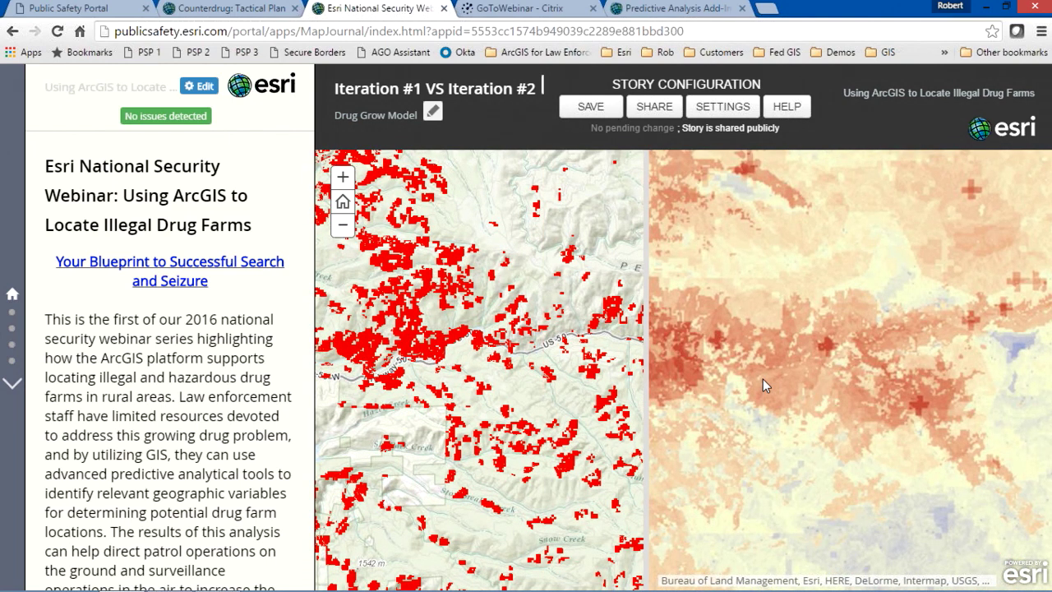
scroll(762, 385, up, 1)
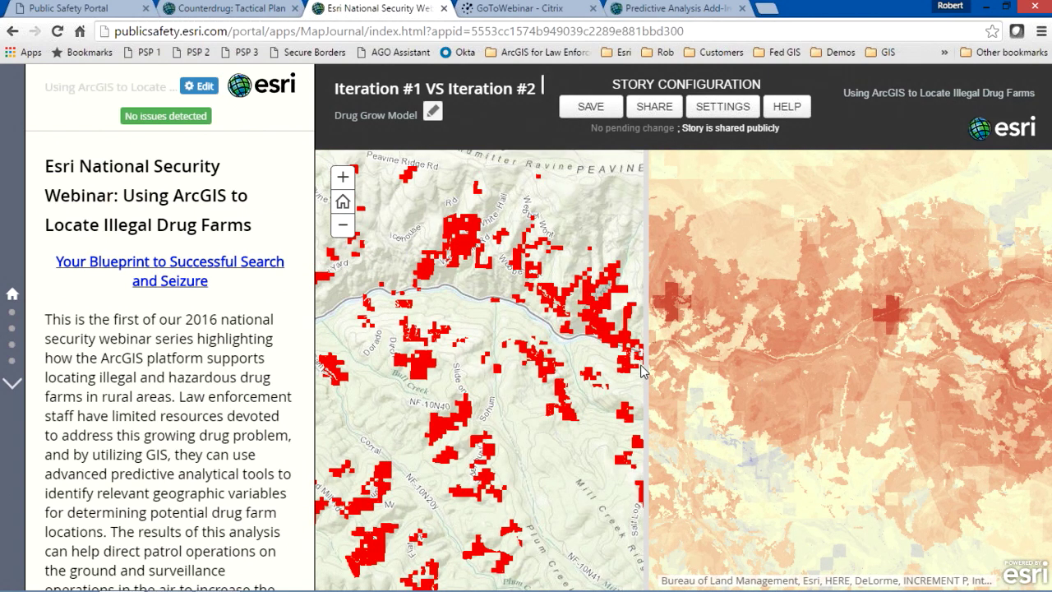
drag(640, 364, 481, 339)
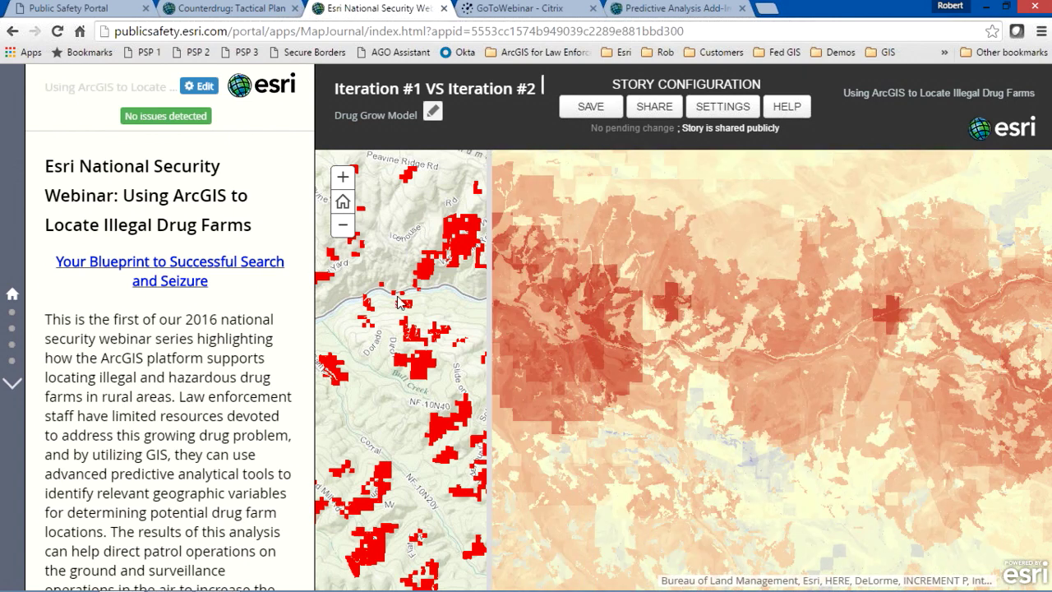
click(344, 230)
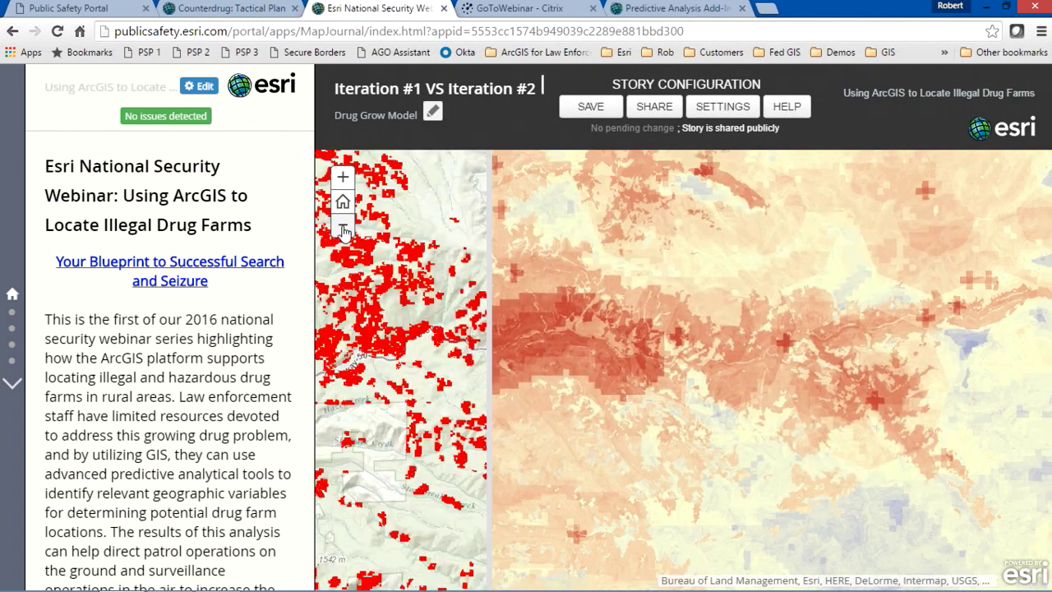
click(343, 230)
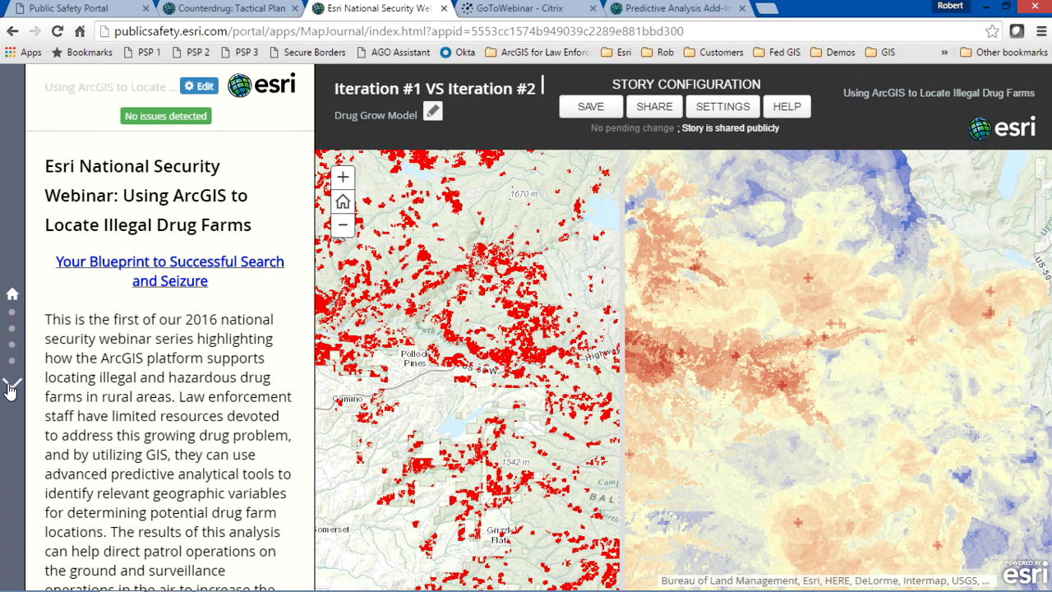
Advance four sections past Add-In, Web and SnapTrends to the Tactical Plan section
click(11, 386)
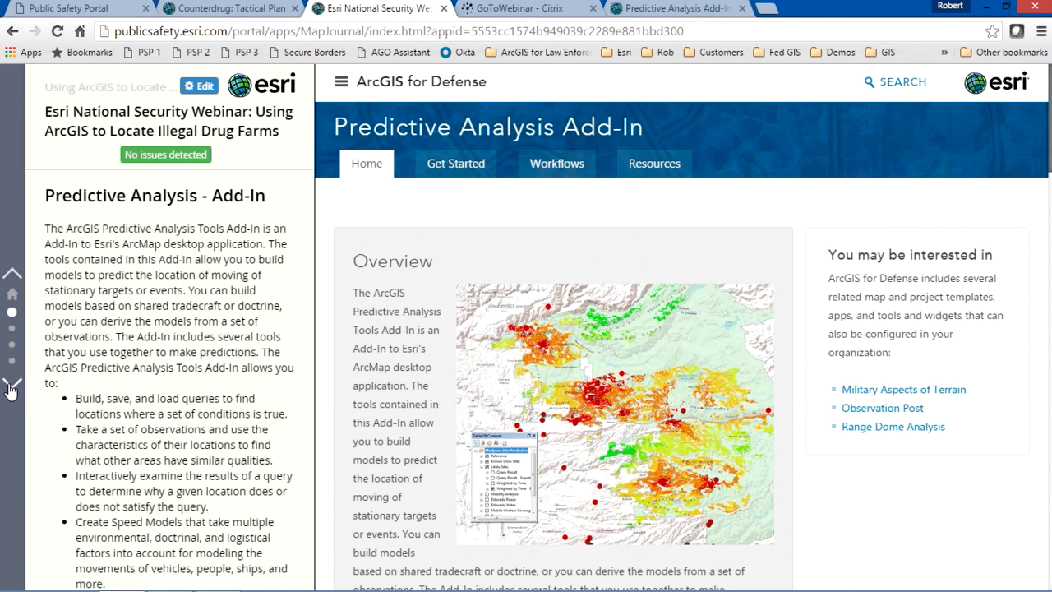
click(11, 387)
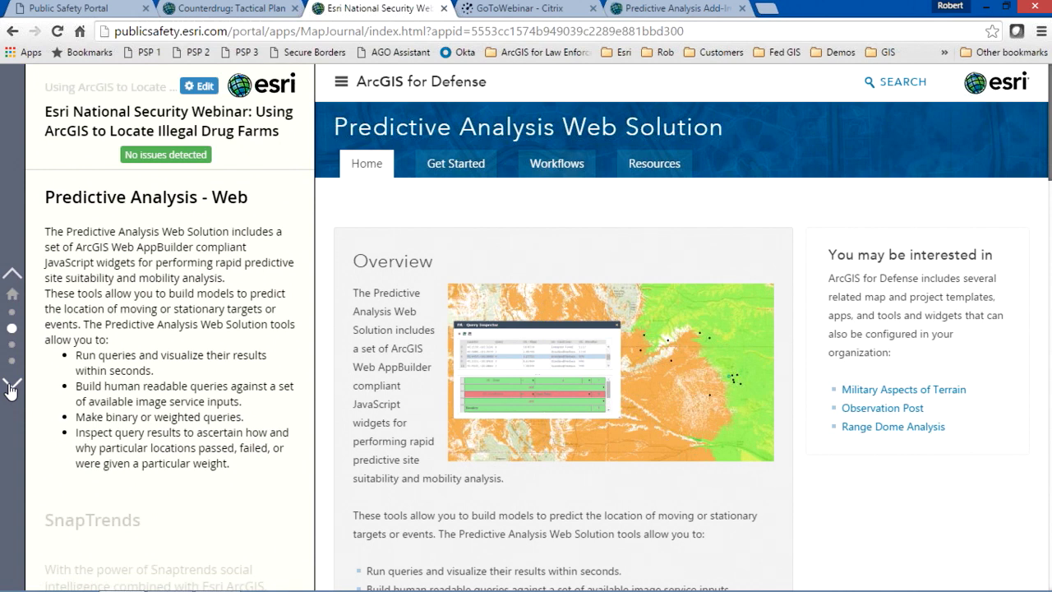
click(11, 386)
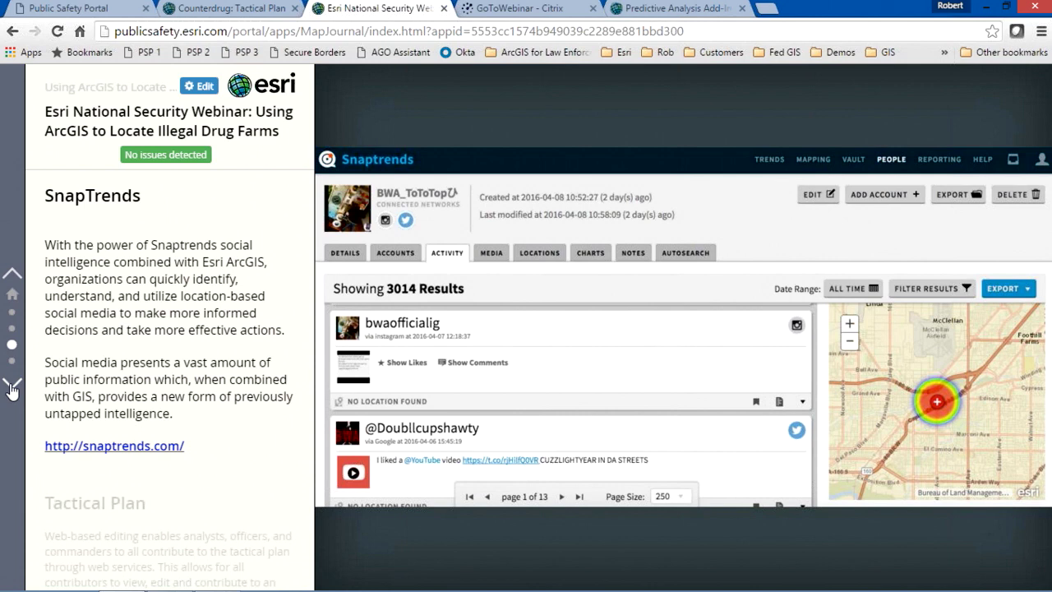
click(11, 386)
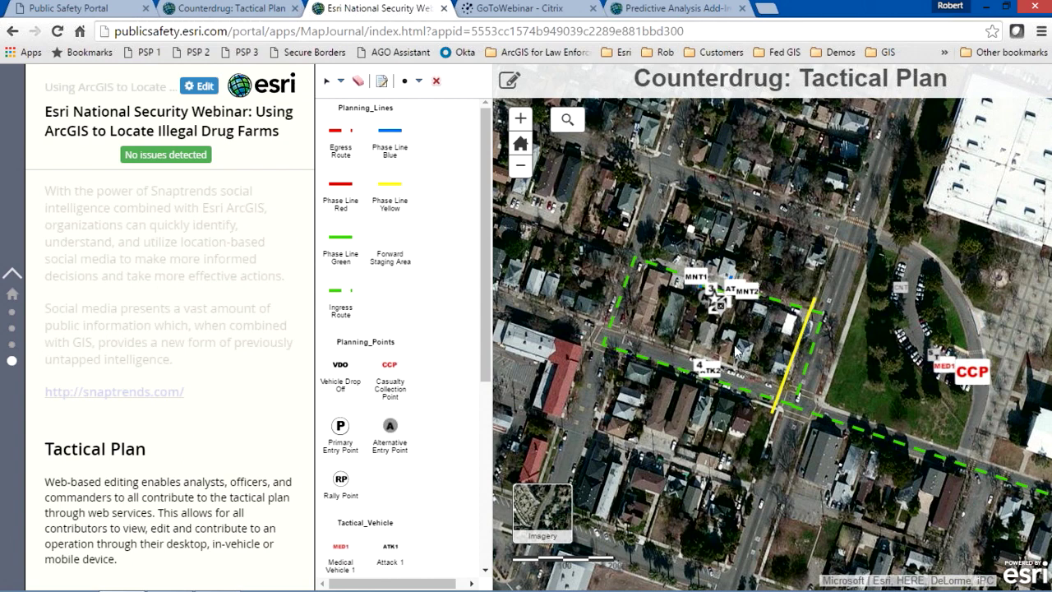
Zoom and pan the Tactical Plan map until the star, P and numbered team markers fill the view
scroll(733, 345, up, 1)
drag(793, 354, 588, 409)
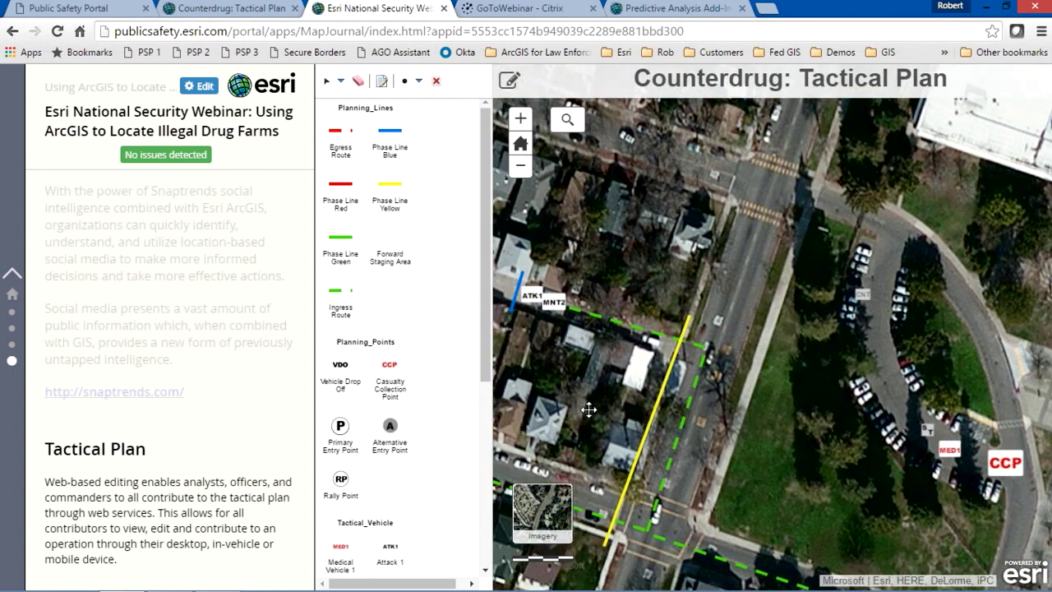
scroll(839, 343, down, 4)
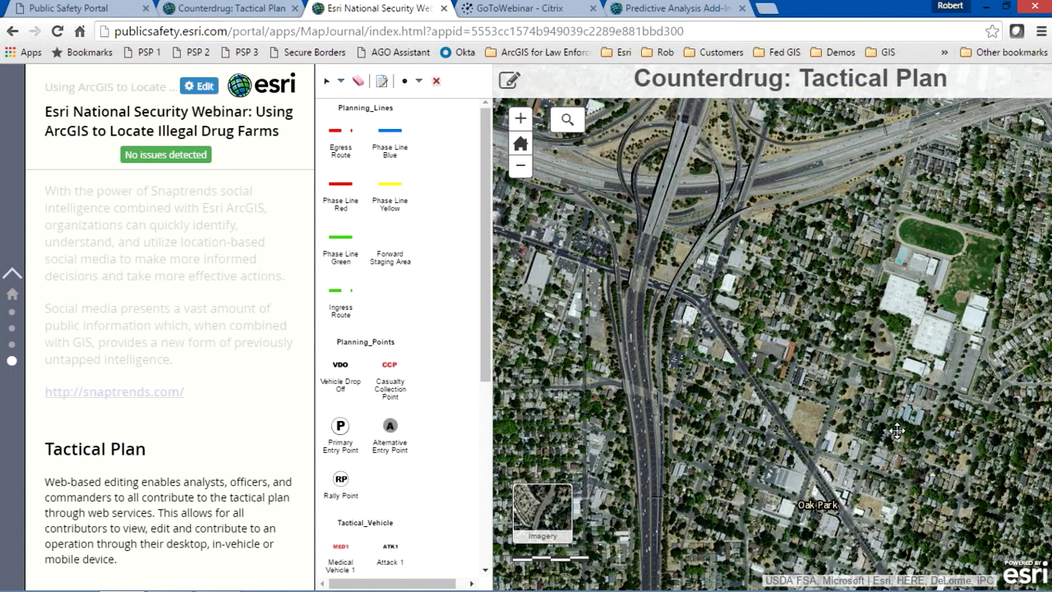
drag(897, 431, 744, 434)
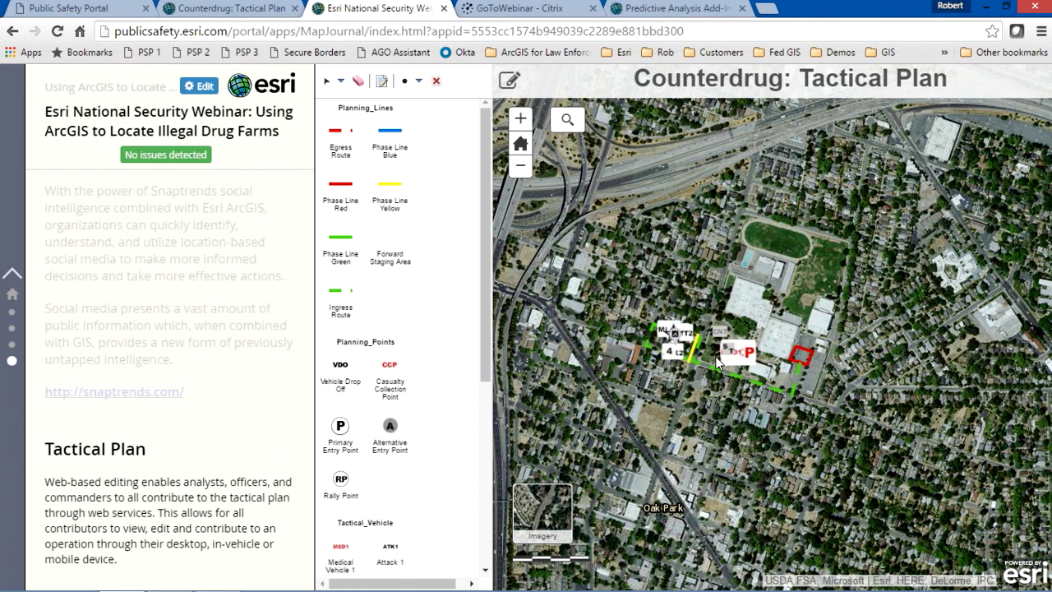
scroll(675, 350, up, 4)
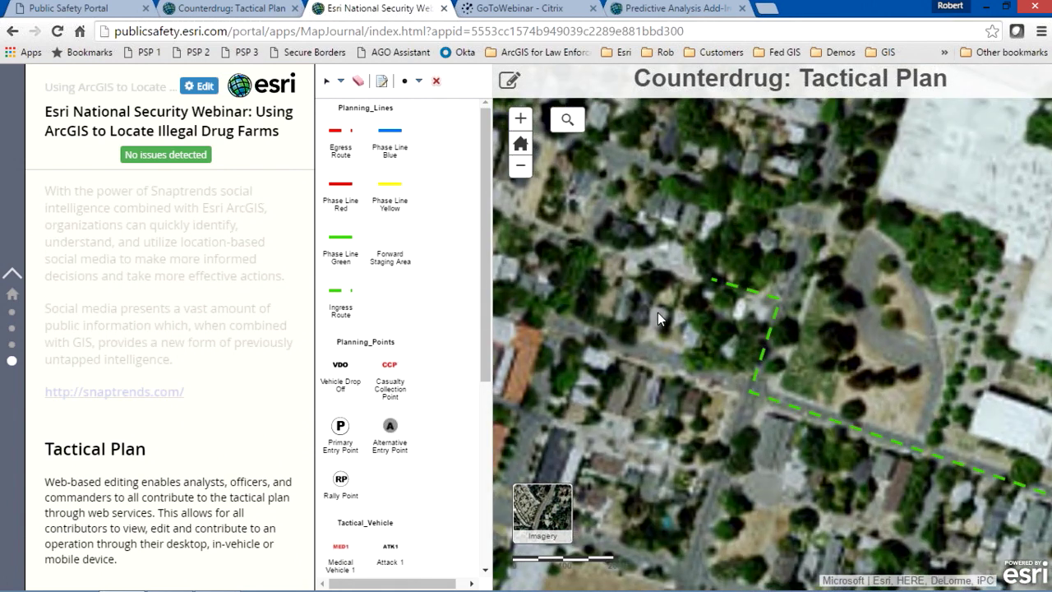
scroll(658, 308, up, 2)
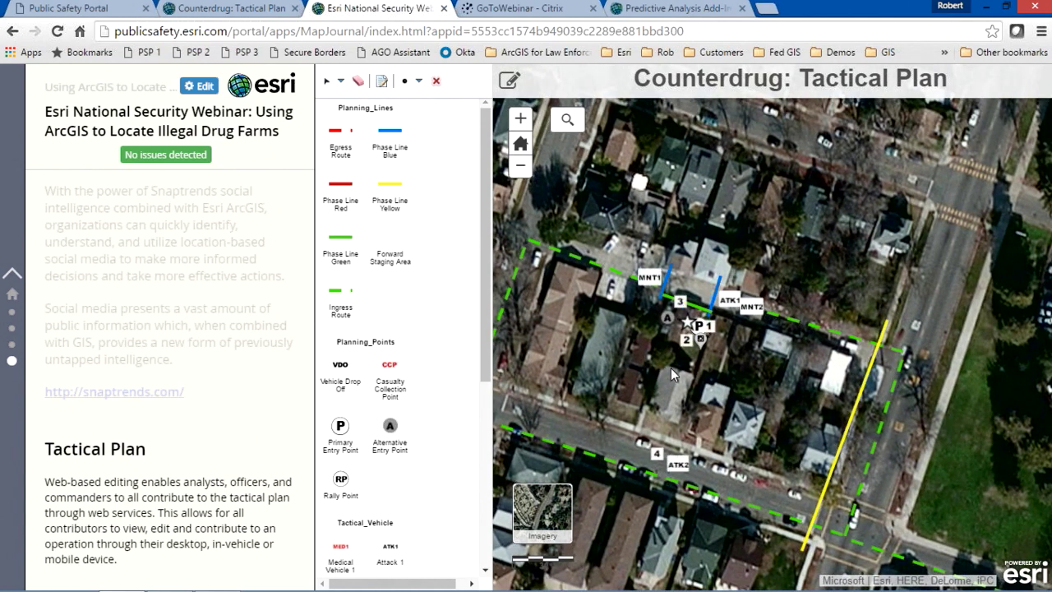
drag(670, 369, 692, 368)
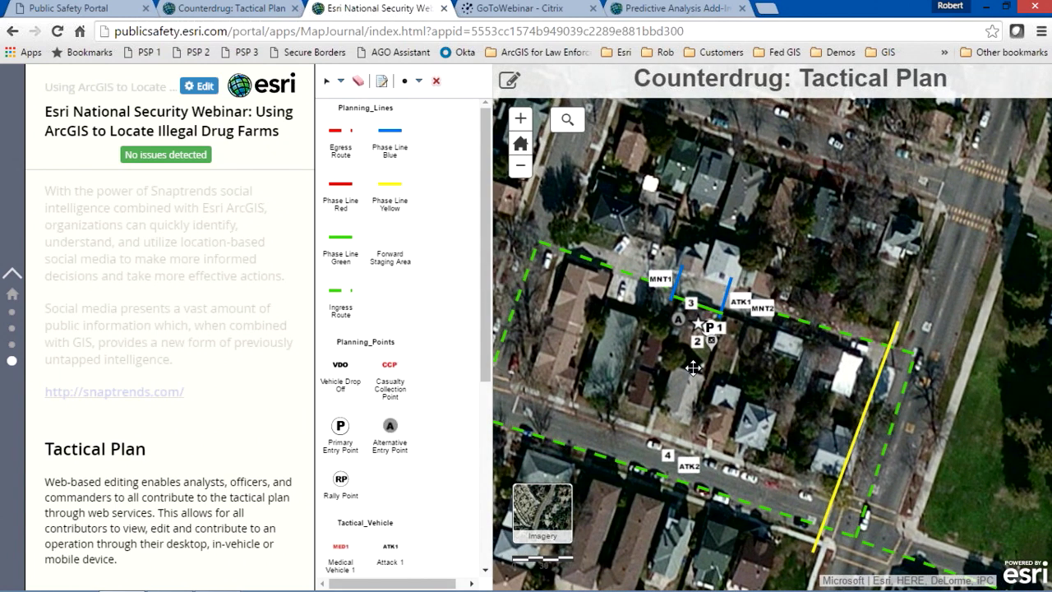
scroll(694, 367, up, 1)
drag(696, 374, 744, 434)
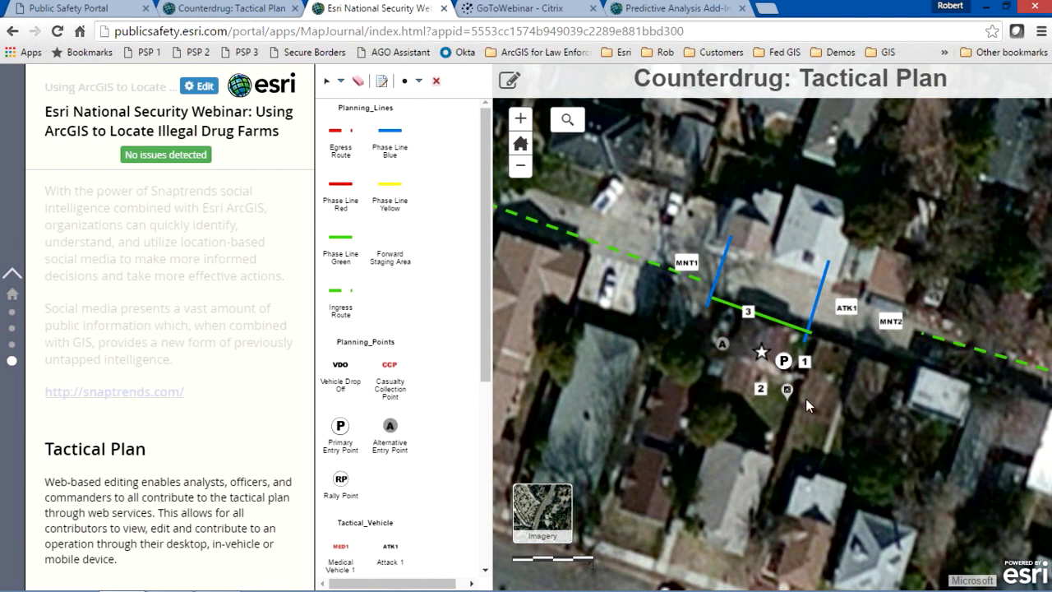
Inspect Team 1's unit details, leaving Role as Breach and Tactical Entry as Dynamic Entry
click(804, 363)
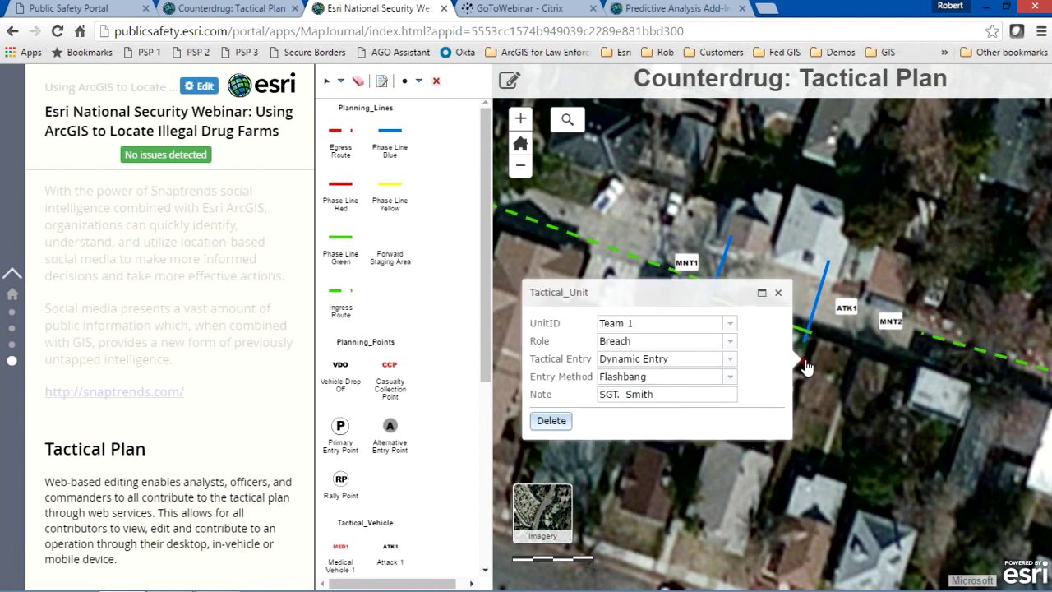
click(730, 341)
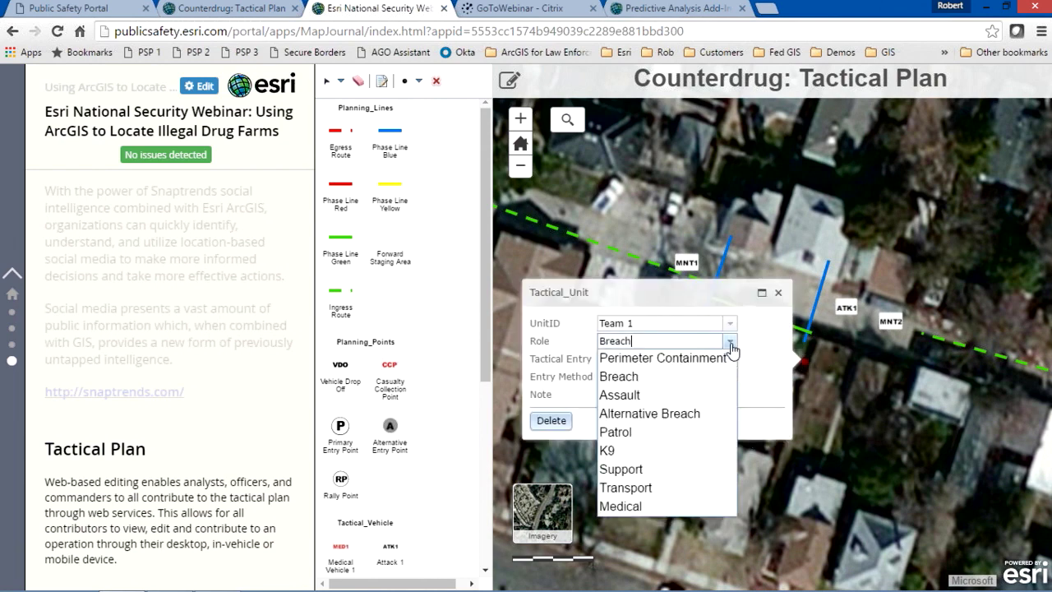
click(729, 343)
click(731, 362)
click(731, 364)
click(778, 293)
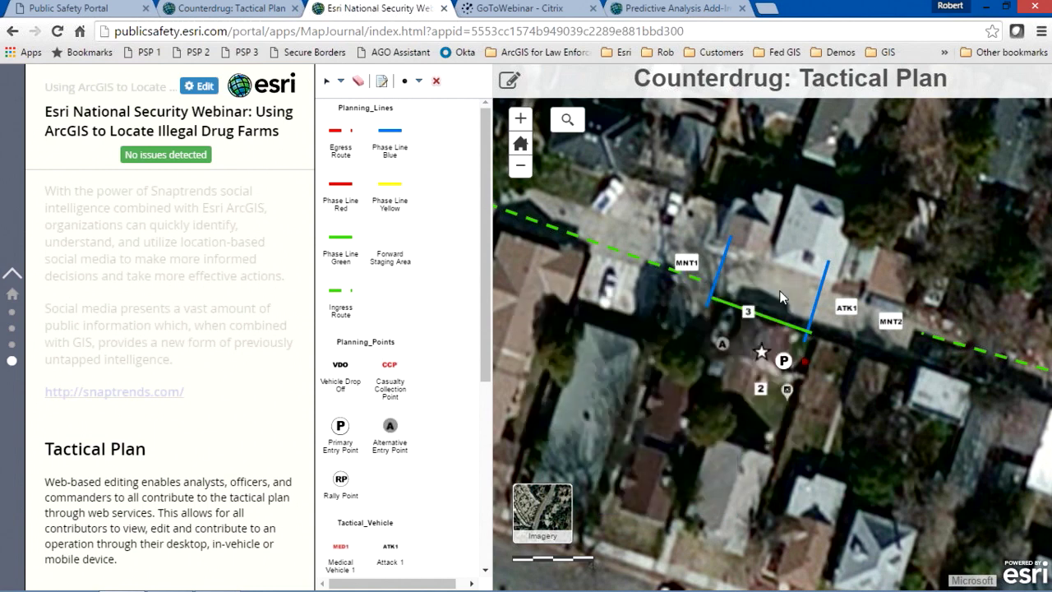
Zoom out two levels to show the whole tactical plan over the neighborhood imagery
drag(849, 448, 842, 419)
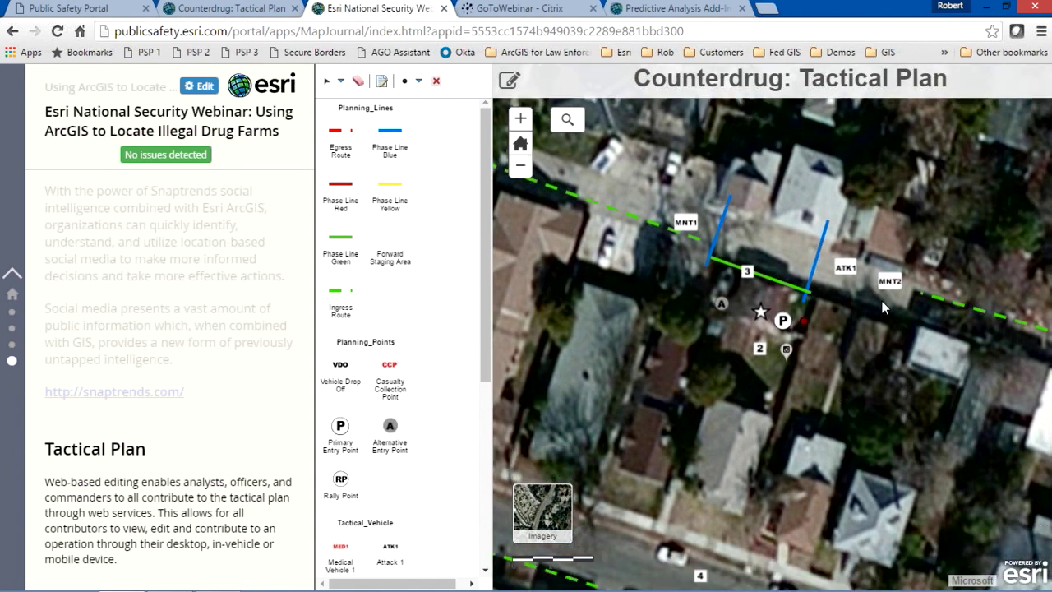
click(520, 167)
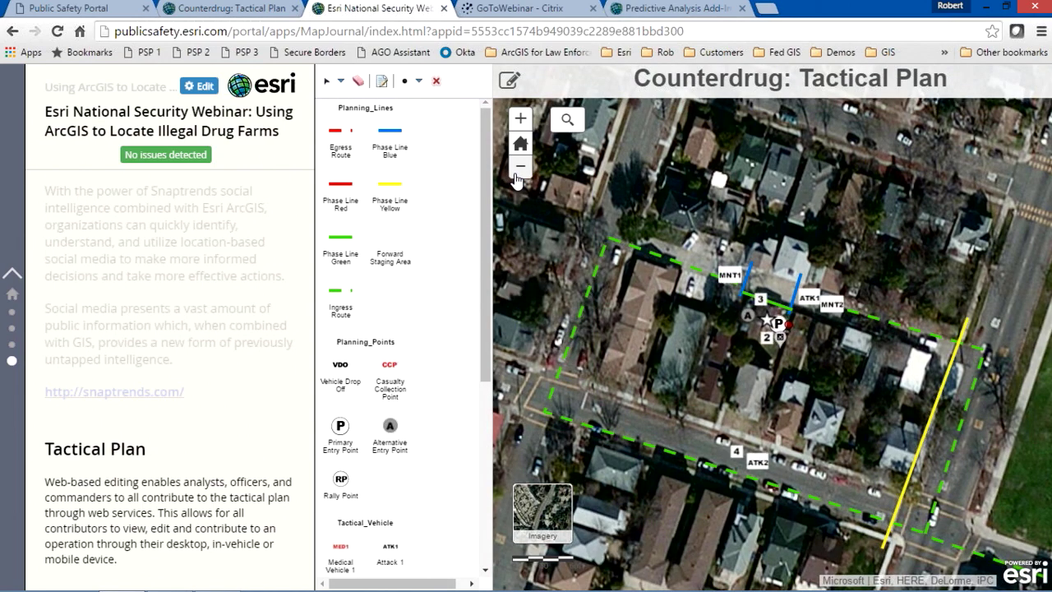
click(519, 167)
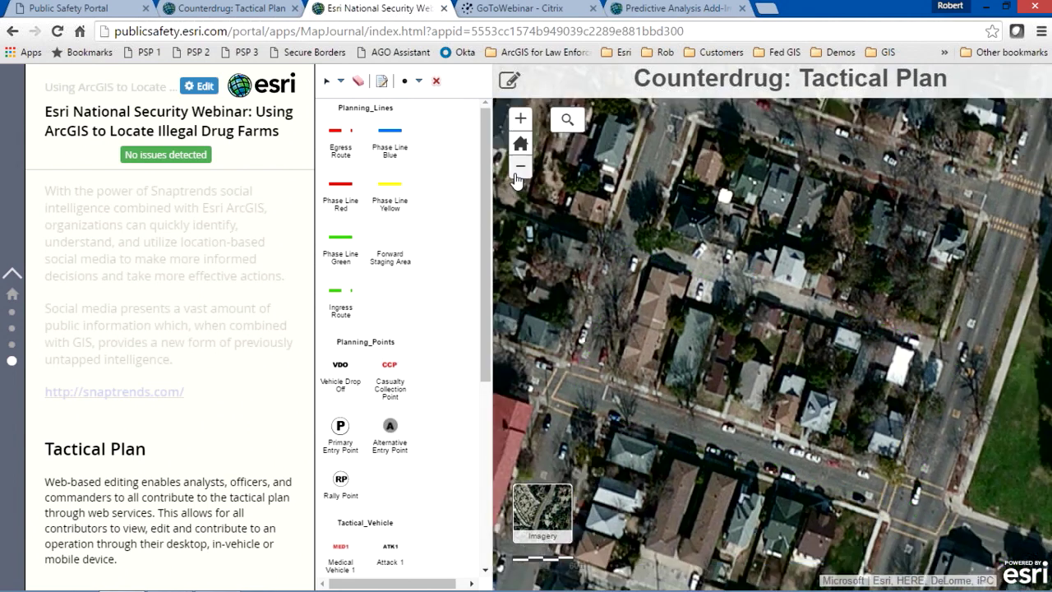